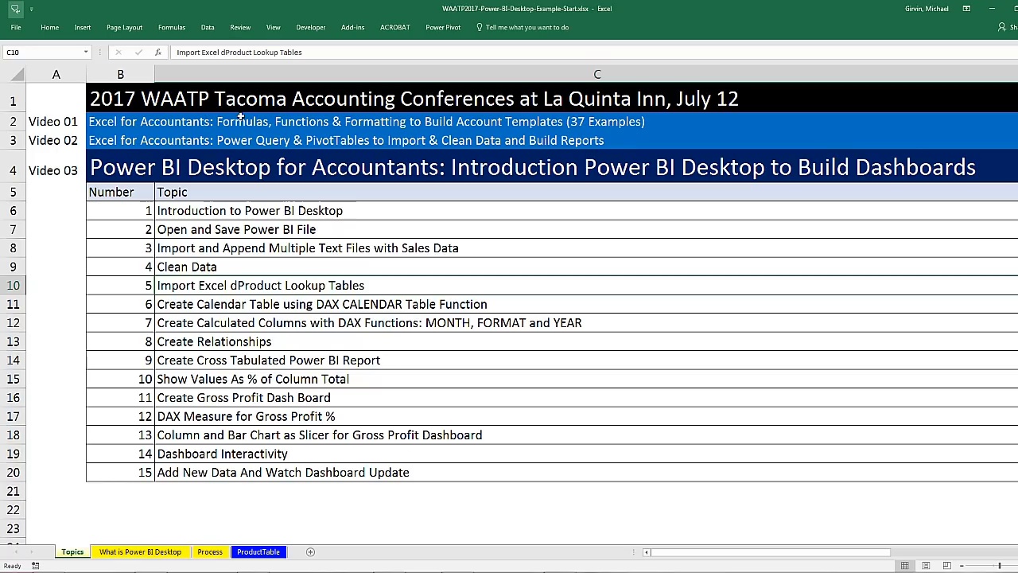
Review the three video titles on the Topics sheet, the What is Power BI Desktop sheet and the Process sheet.
left_click(70, 124)
left_click(63, 141)
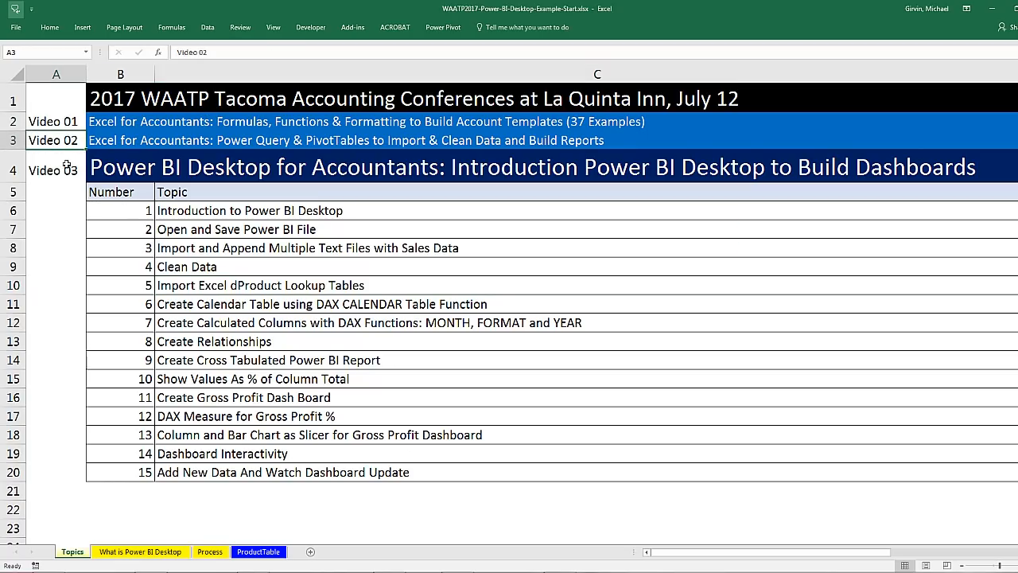
left_click(70, 170)
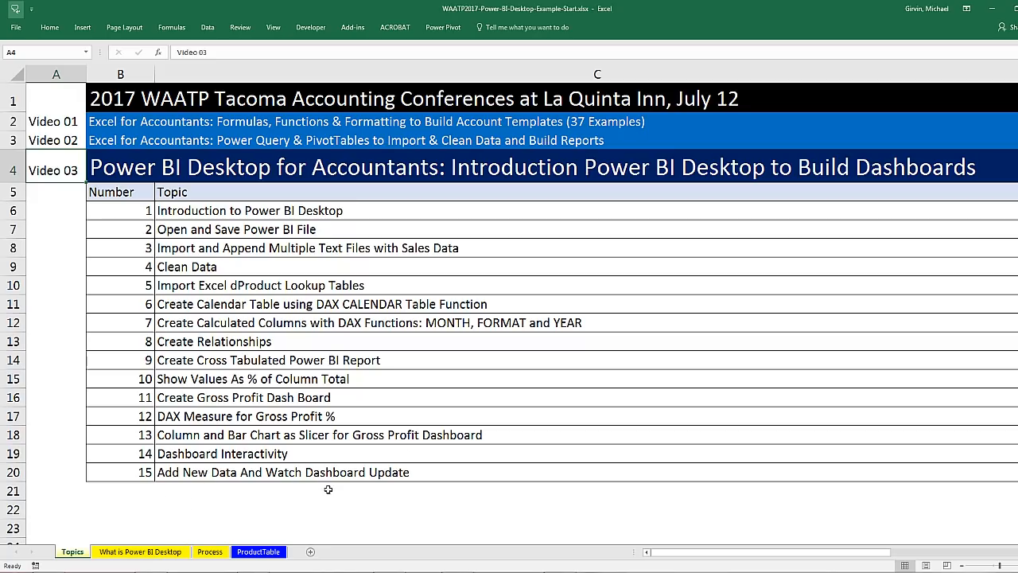
left_click(171, 552)
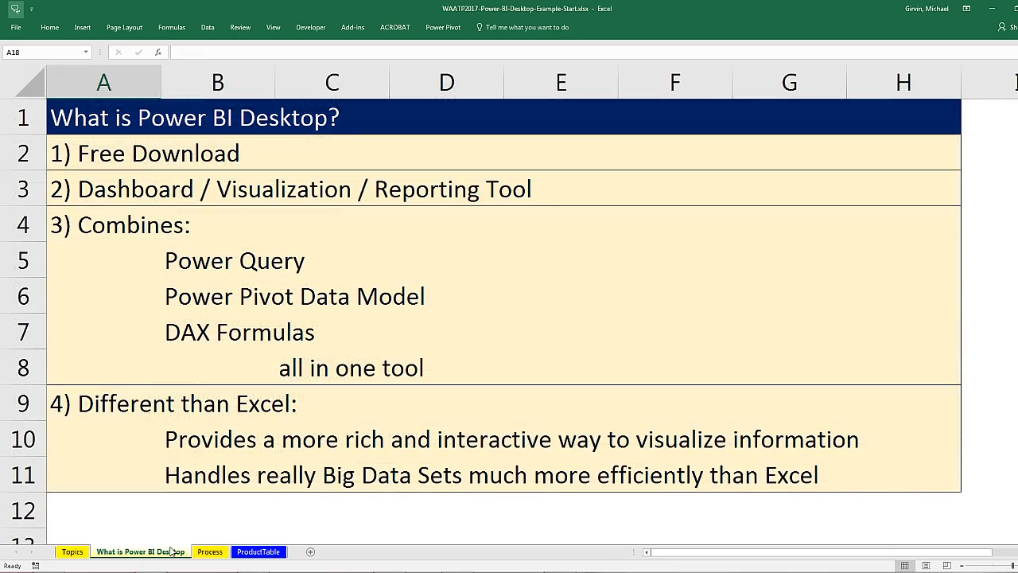
left_click(205, 552)
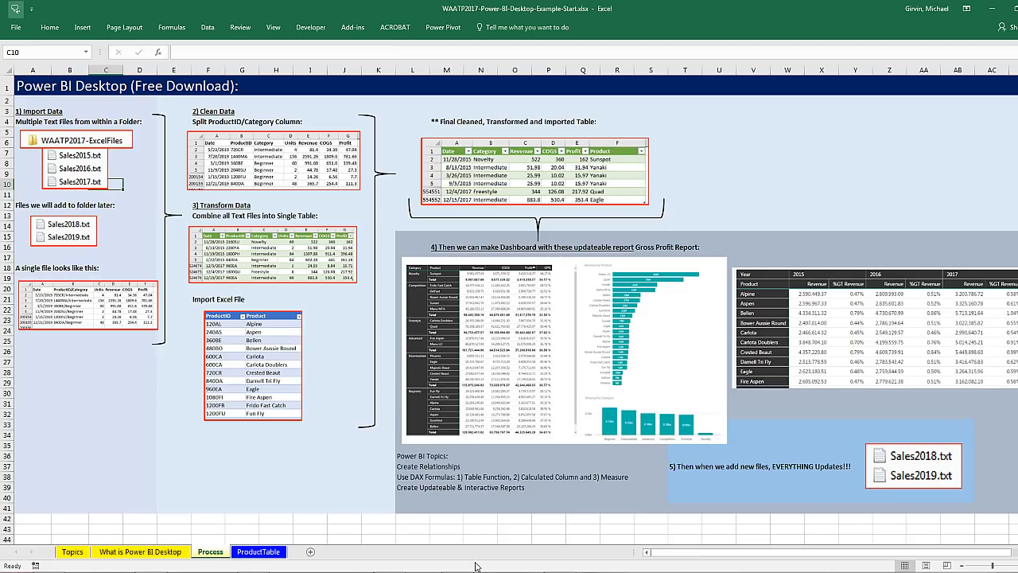
Switch to the finished Power BI Desktop report and test cross-filtering by the Beginner and Intermediate categories and the Bellen product, clearing the selections.
left_click(391, 572)
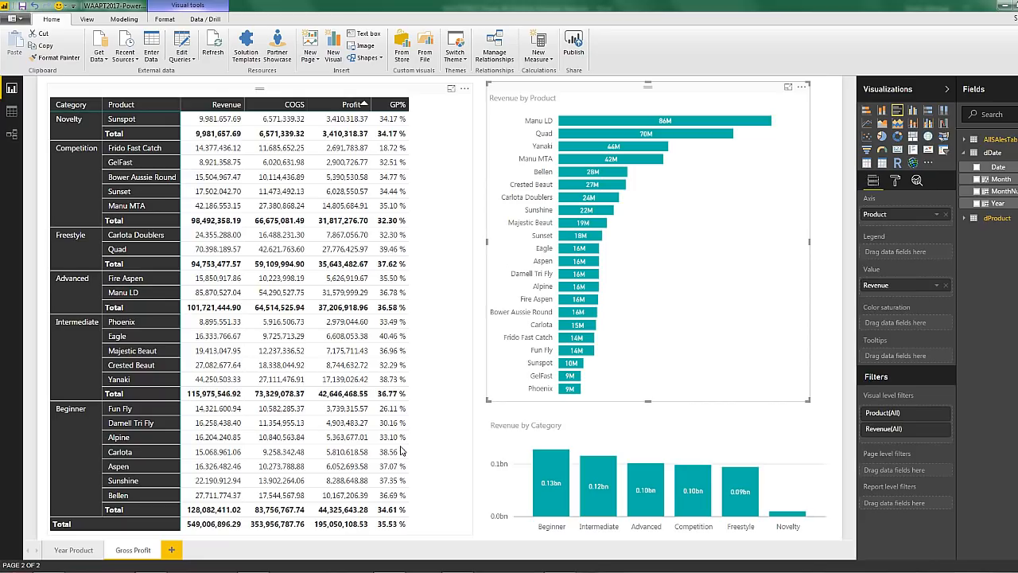
left_click(475, 509)
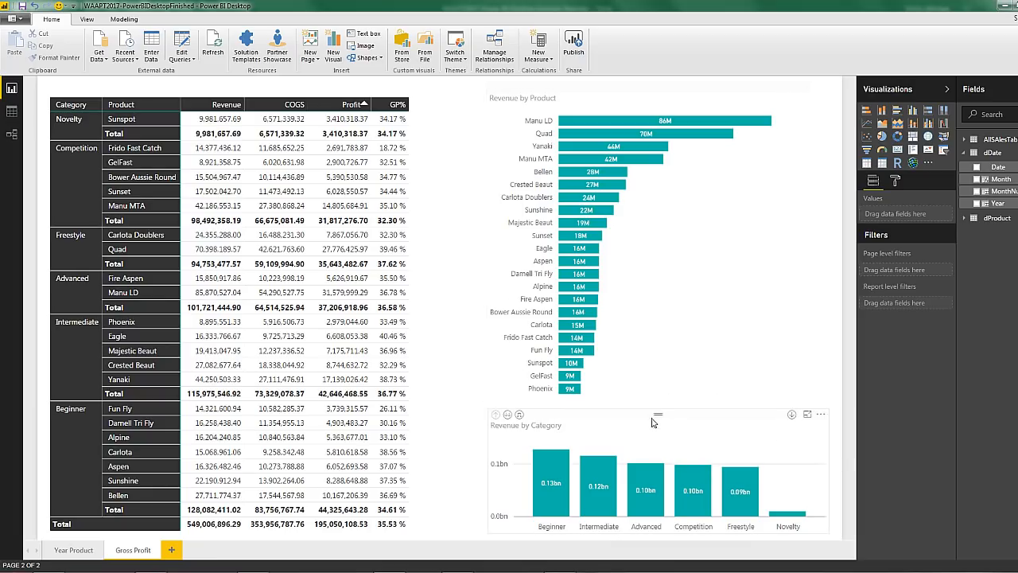
left_click(548, 468)
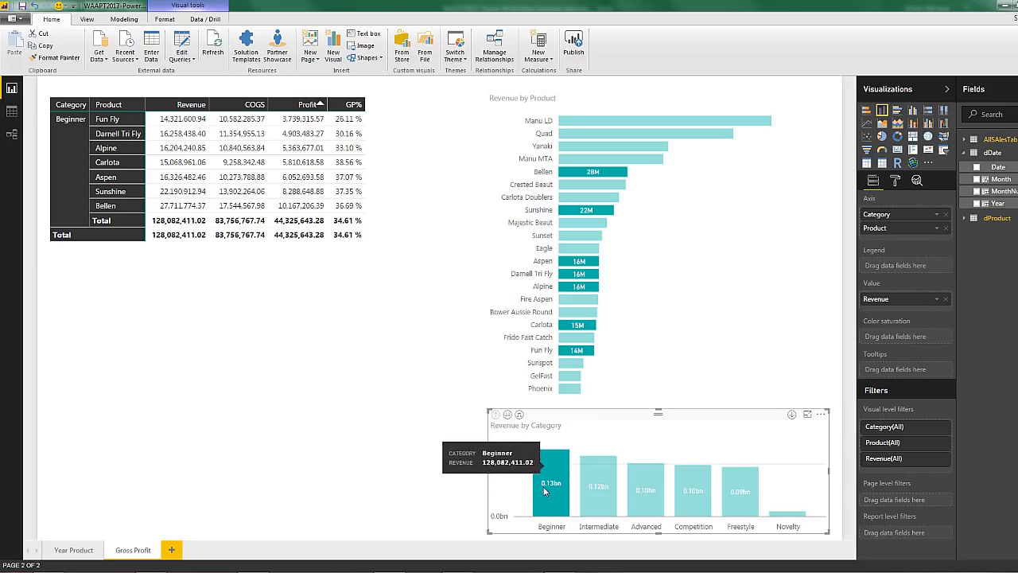
left_click(608, 506)
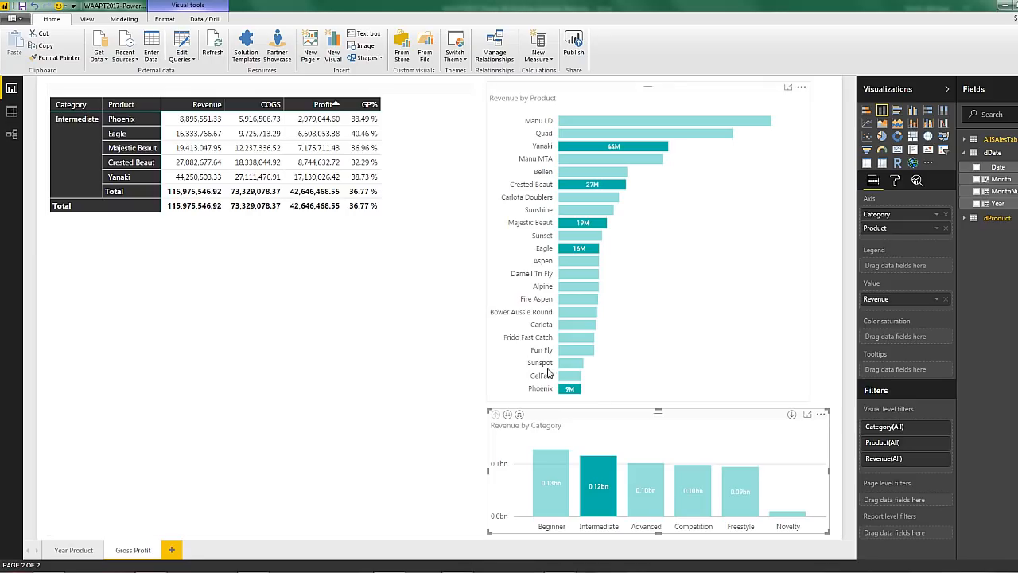
left_click(738, 444)
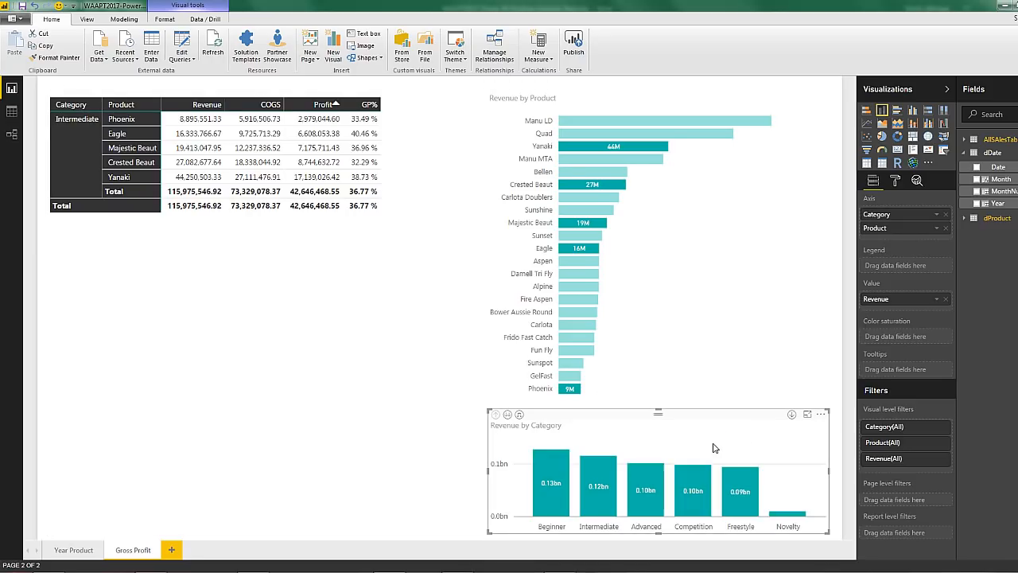
left_click(571, 174)
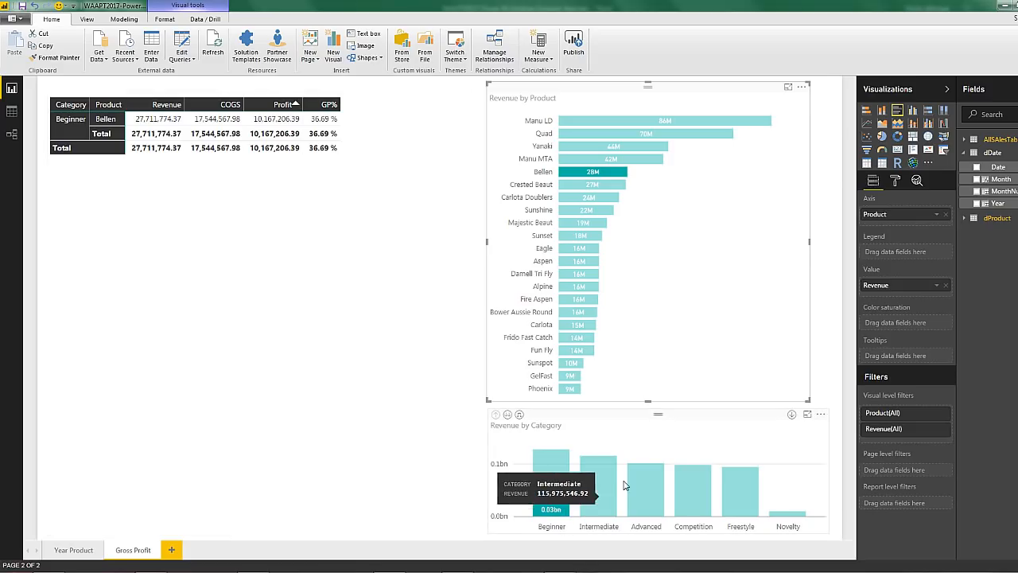
left_click(715, 251)
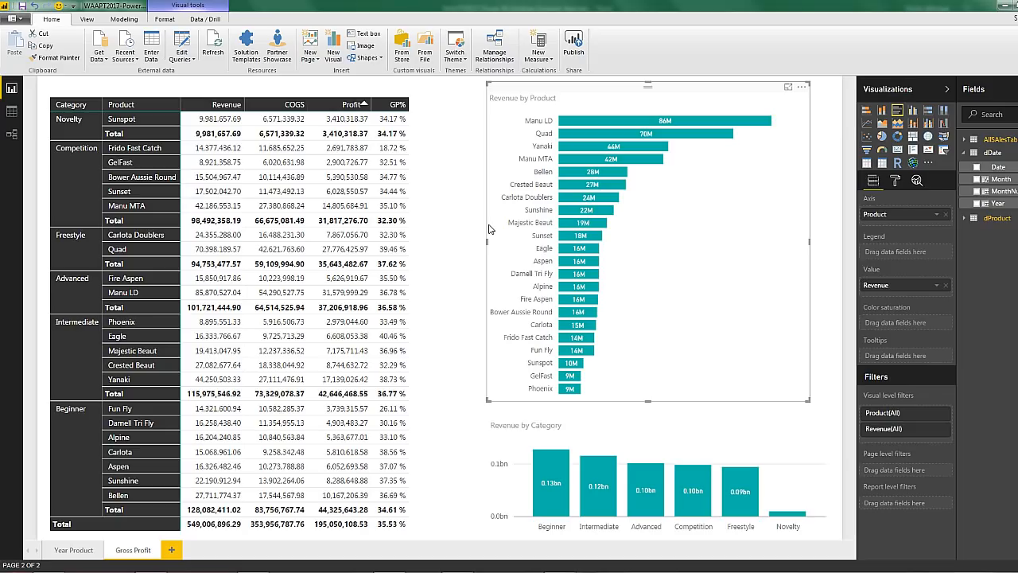
Return to the Excel workbook and review the What is Power BI Desktop sheet and the Process sheet.
left_click(162, 570)
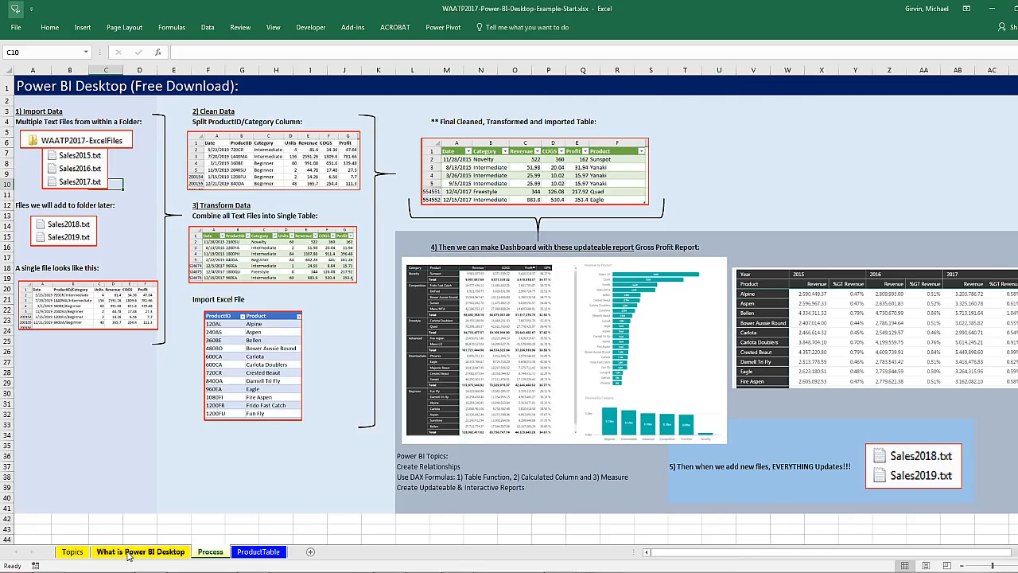
left_click(128, 554)
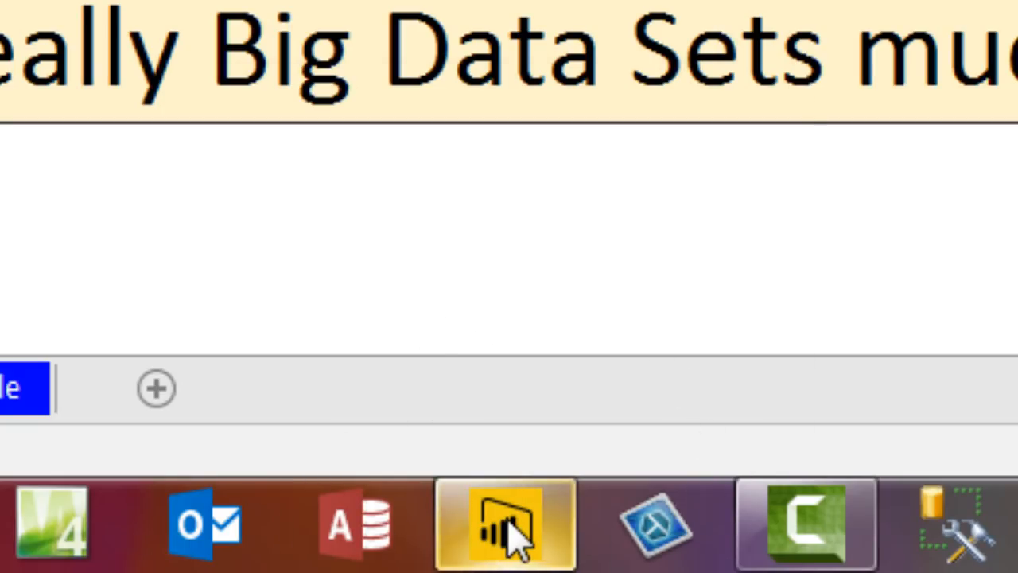
mouse_move(511, 534)
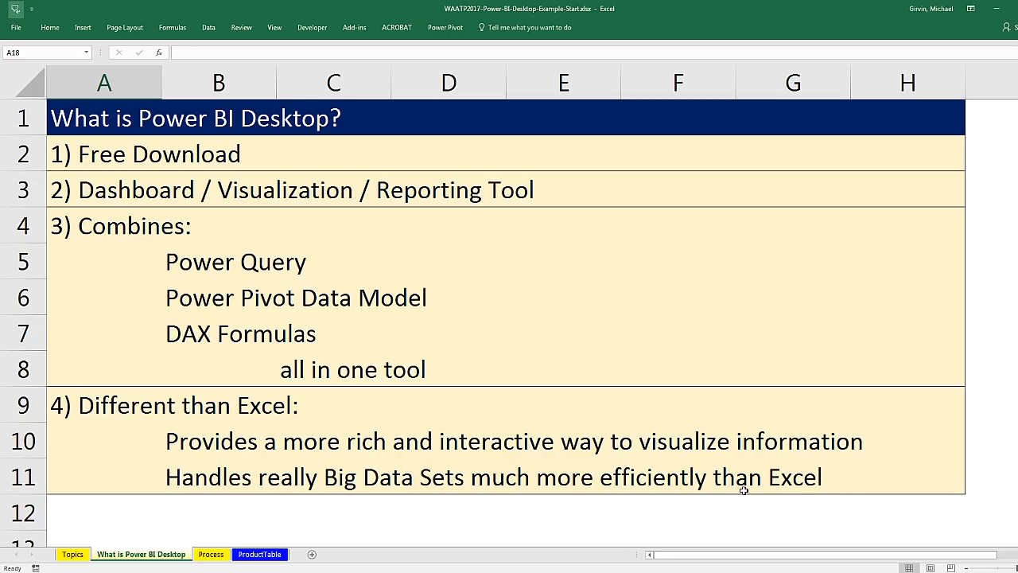
left_click(217, 555)
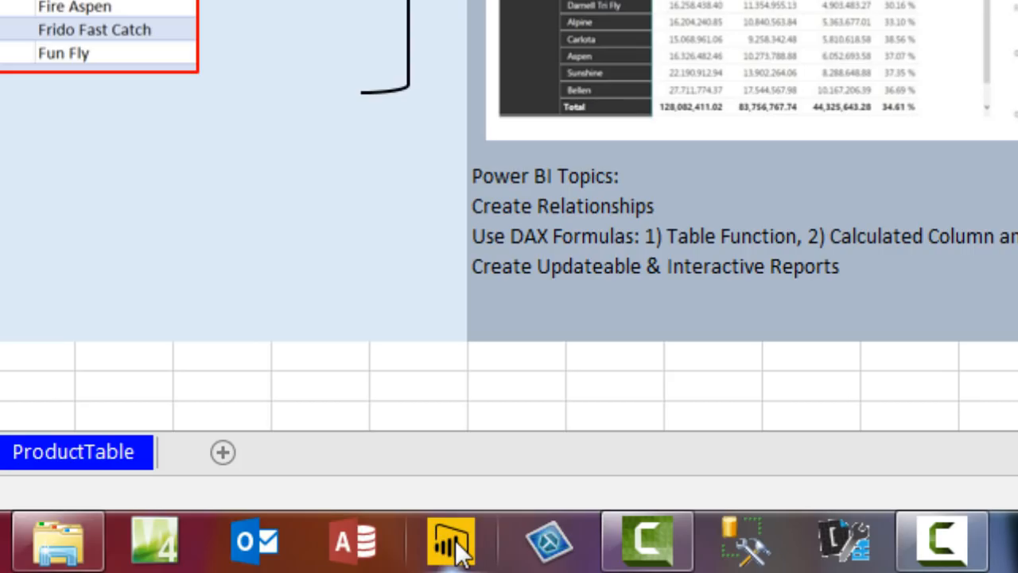
Launch Power BI Desktop and dismiss its start screen to reach a blank report.
left_click(455, 539)
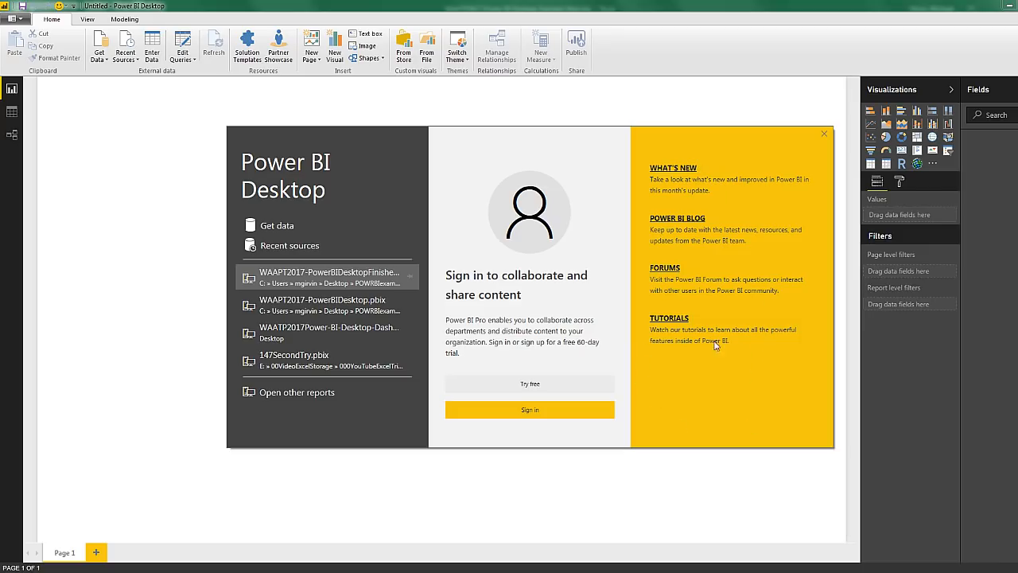
left_click(824, 135)
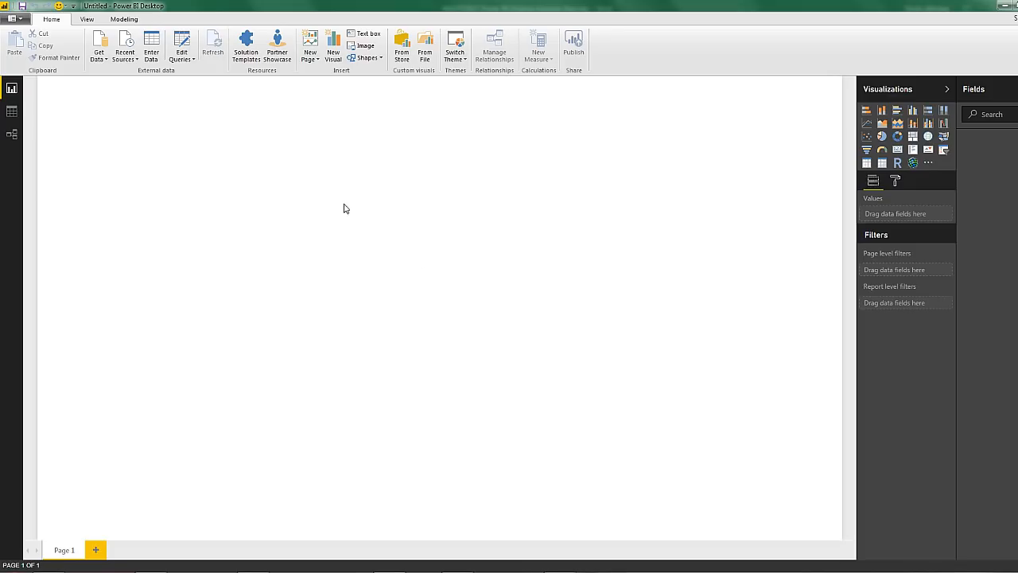
Look through the empty Data and Relationships views, return to Report view and review the Modeling commands.
left_click(12, 112)
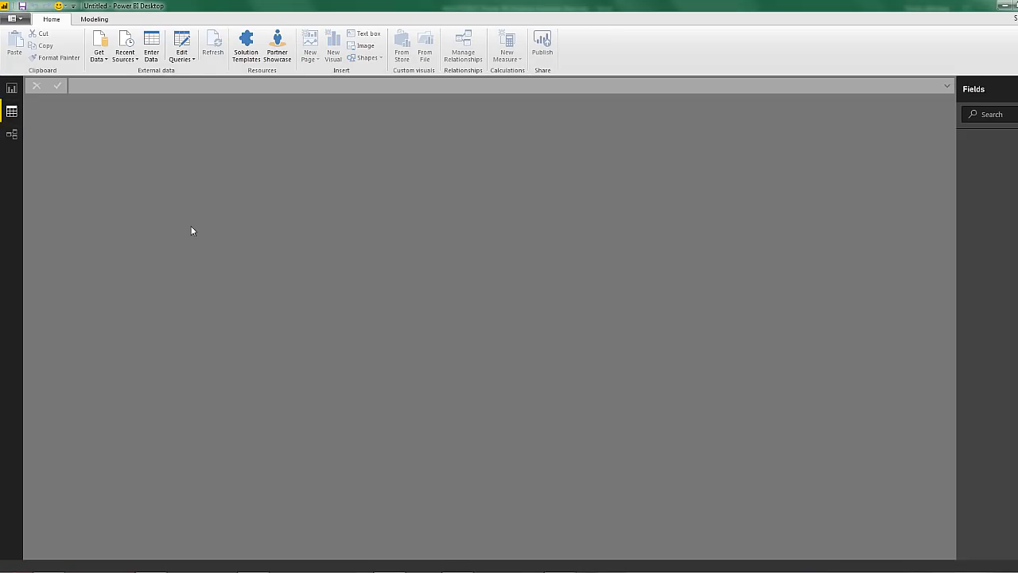
left_click(11, 134)
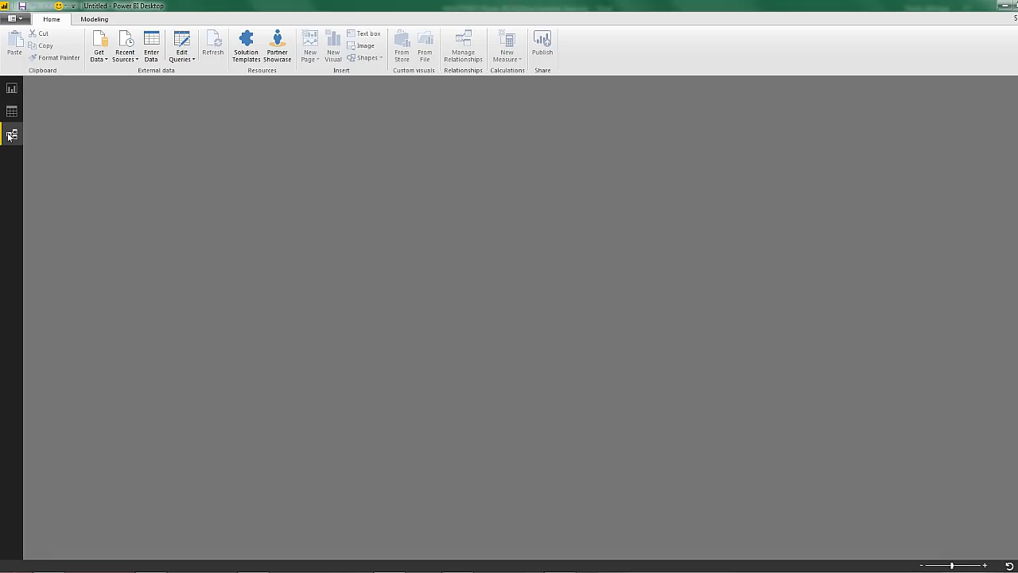
left_click(12, 90)
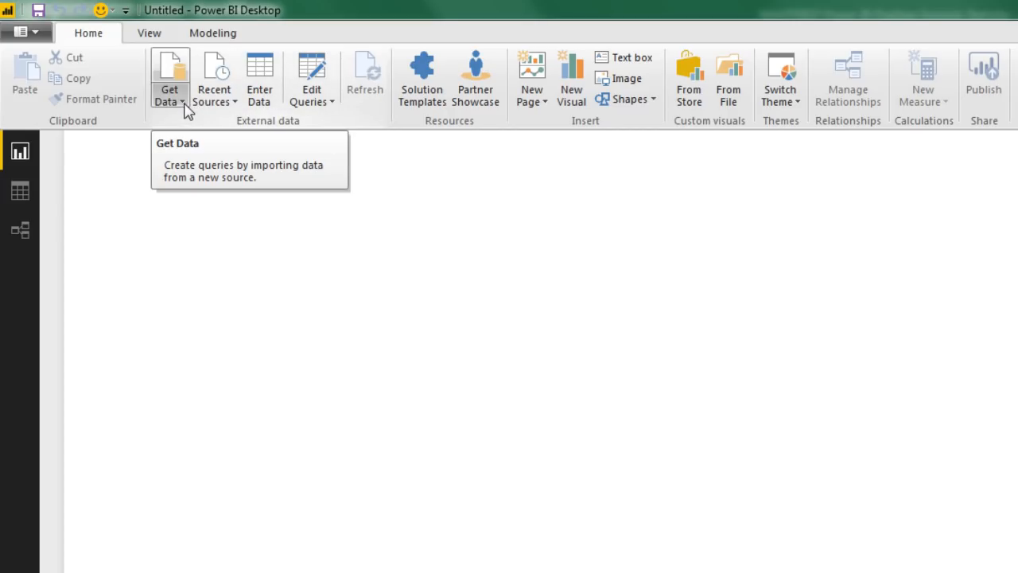
left_click(208, 37)
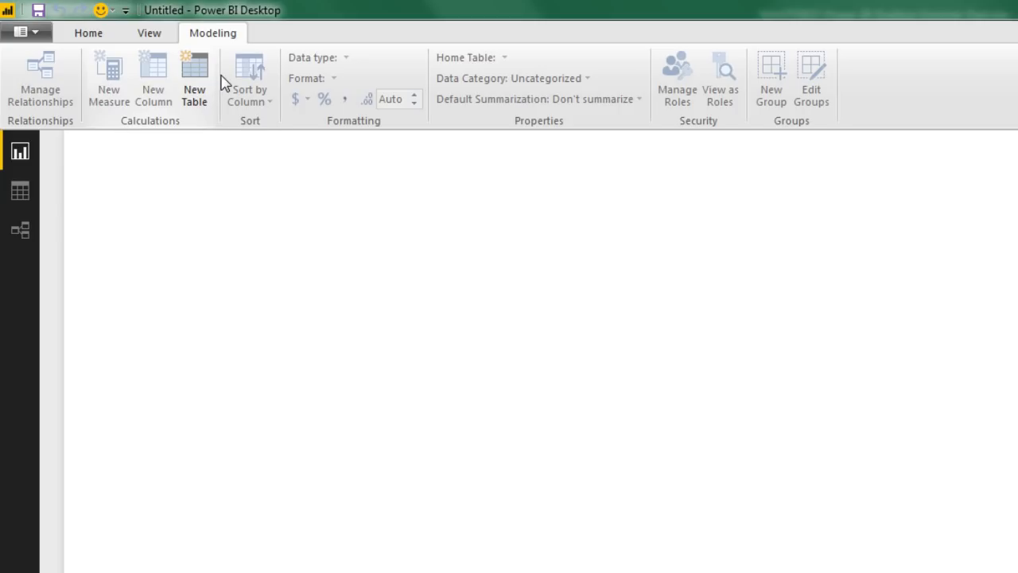
left_click(96, 43)
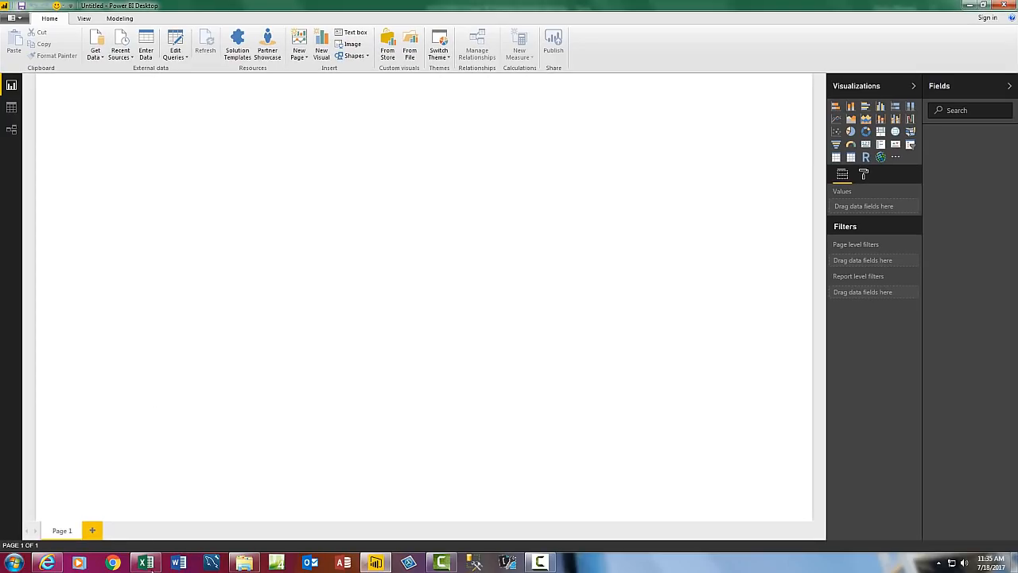
Switch to Excel, look at the product table on the ProductTable sheet and close the workbook.
left_click(146, 563)
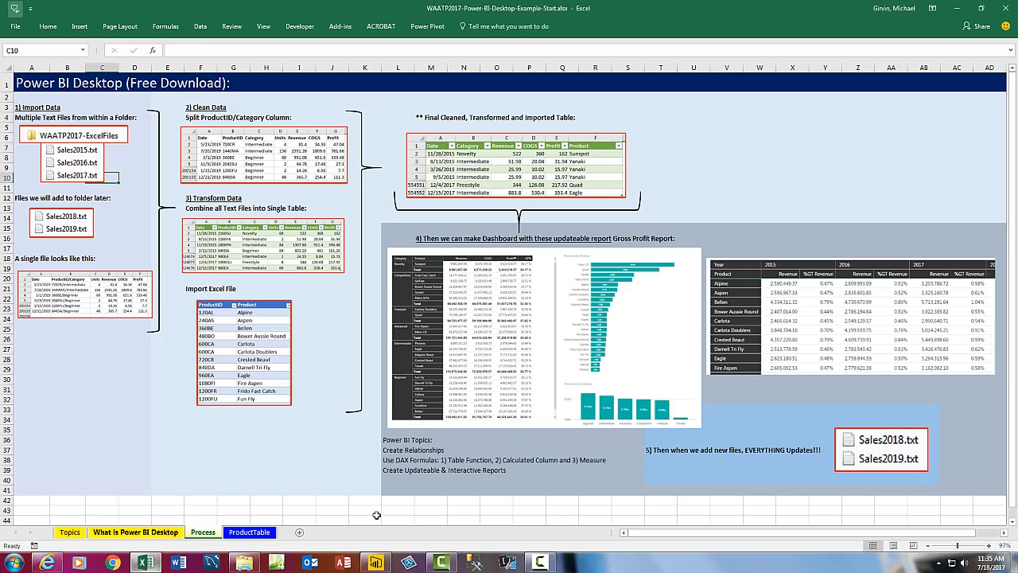
left_click(251, 532)
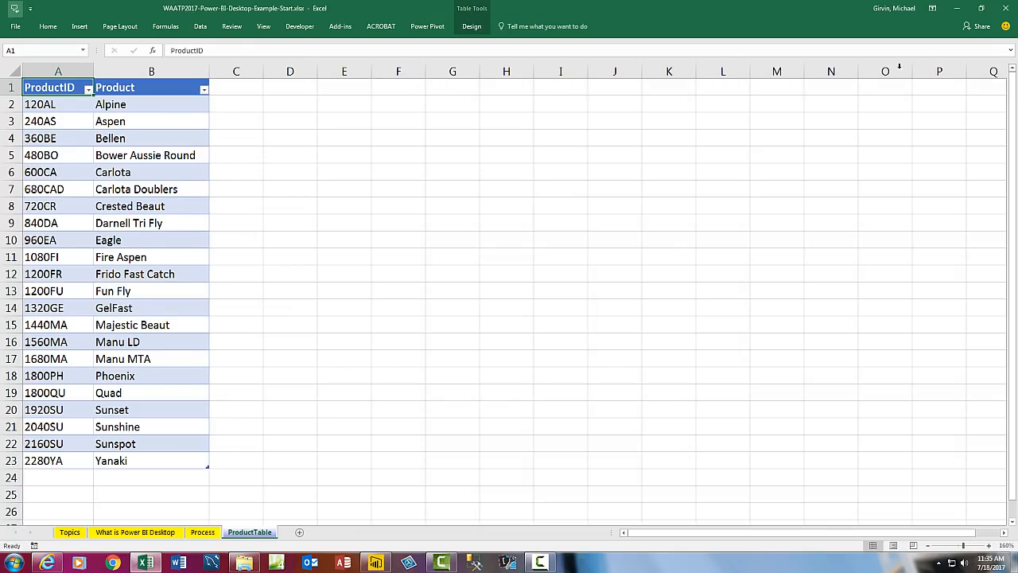
left_click(1009, 11)
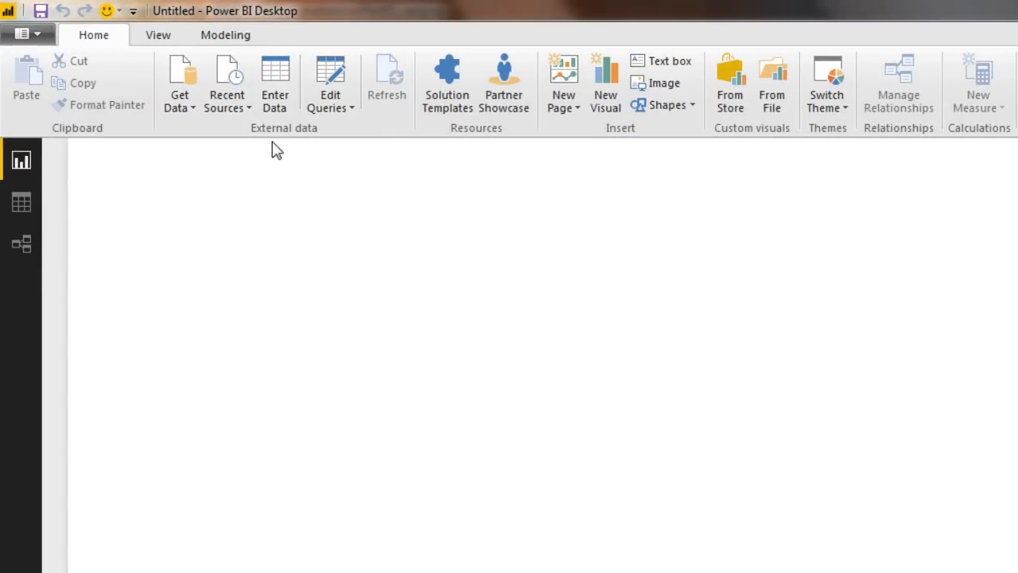
Import the dProduct table from the Excel file WAATP2017-Power-BI-Desktop-Example-Start.xlsx and open it for editing in the Query Editor.
left_click(192, 108)
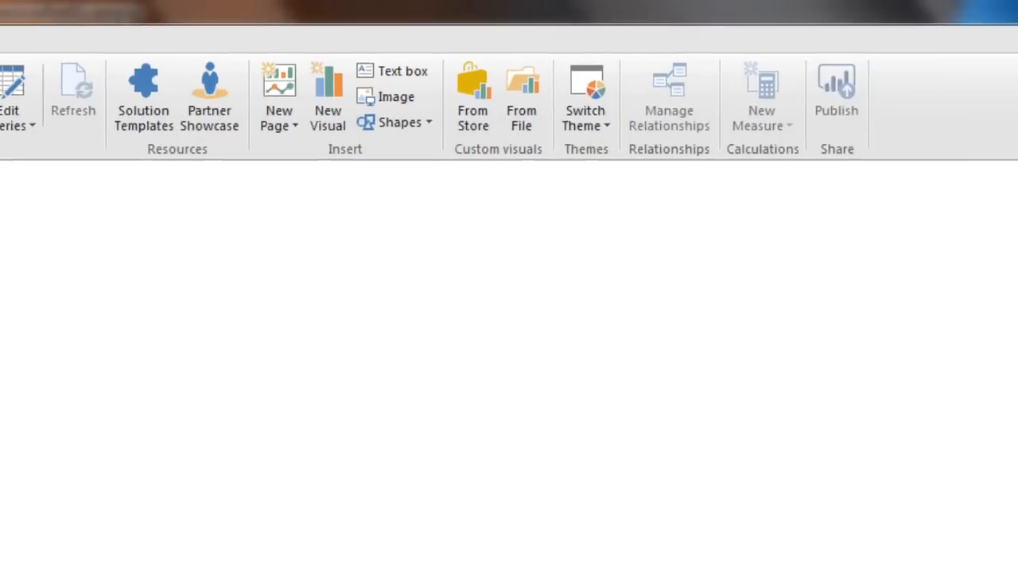
left_click(16, 183)
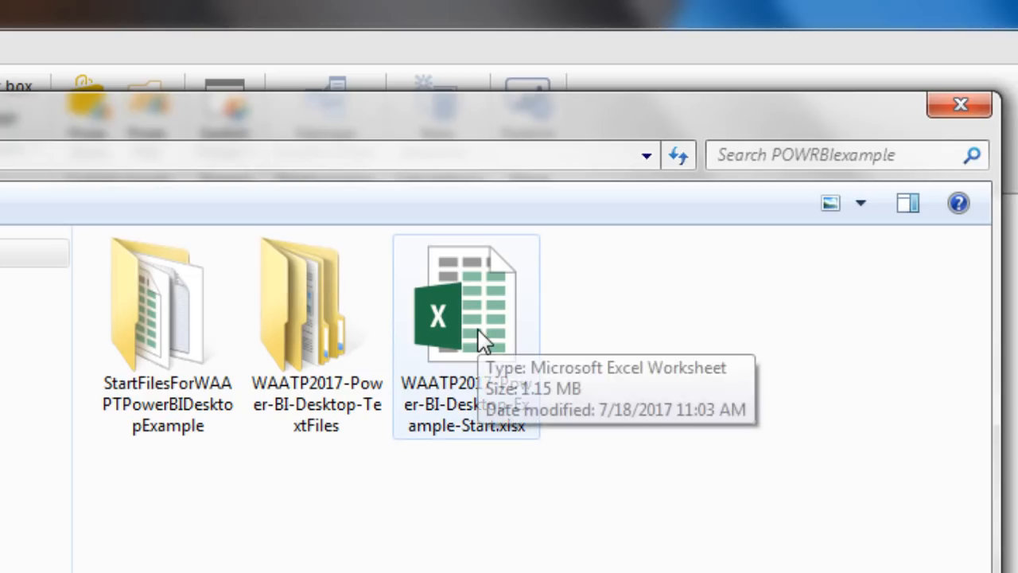
double_click(482, 353)
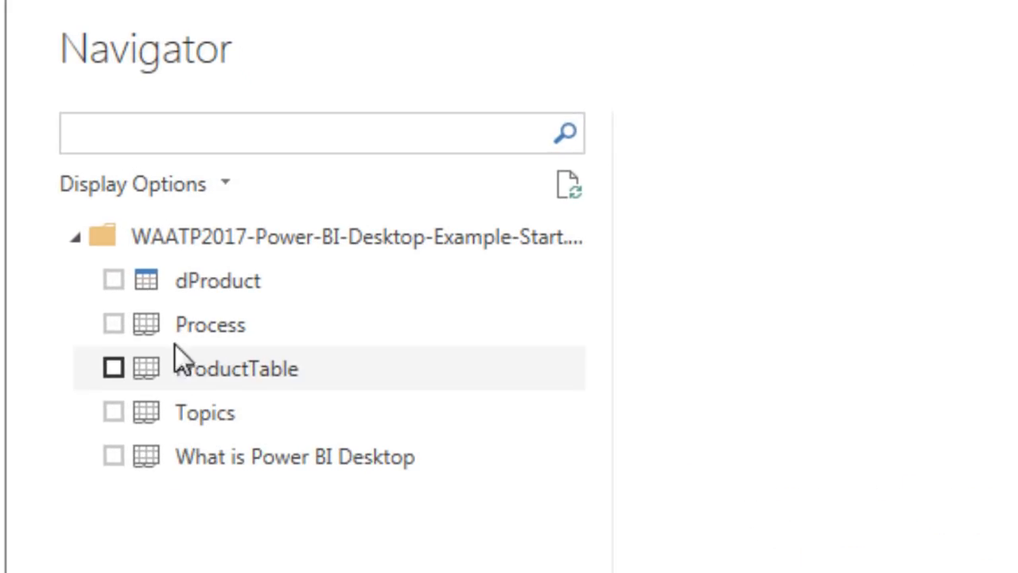
left_click(120, 285)
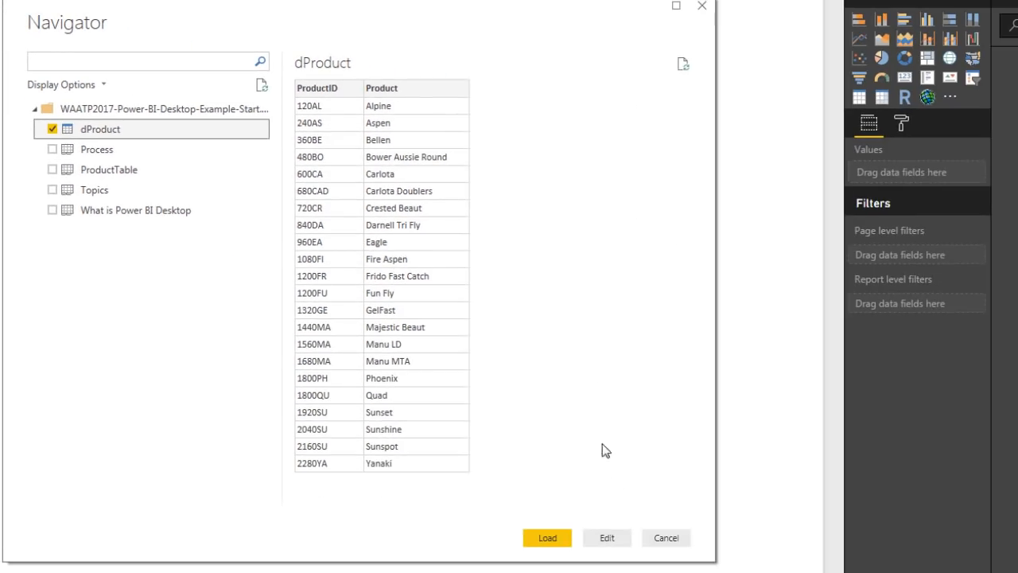
left_click(619, 542)
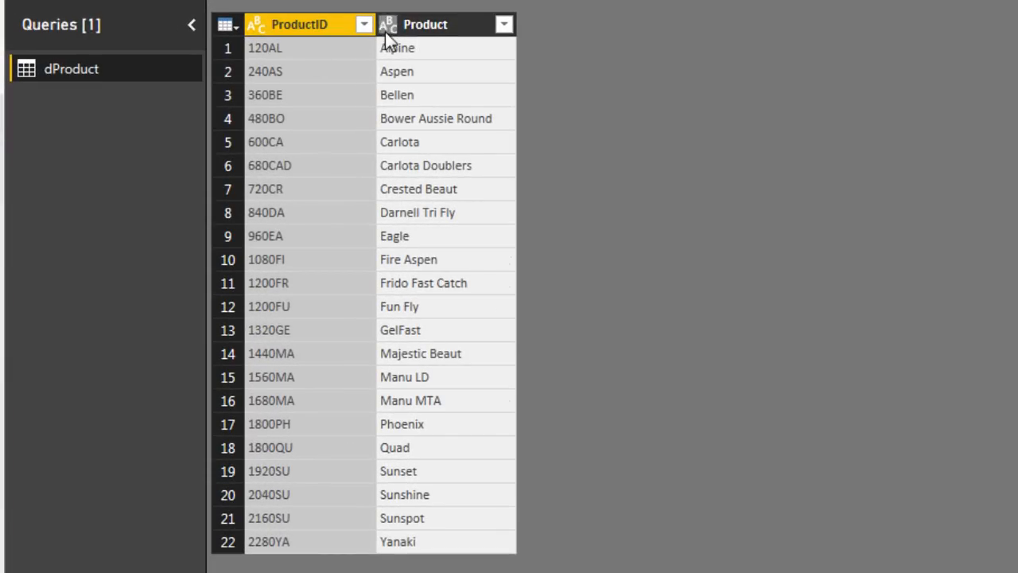
Check the ProductID column's data type options, close and apply the dProduct query and show the loaded table in Data view.
left_click(258, 26)
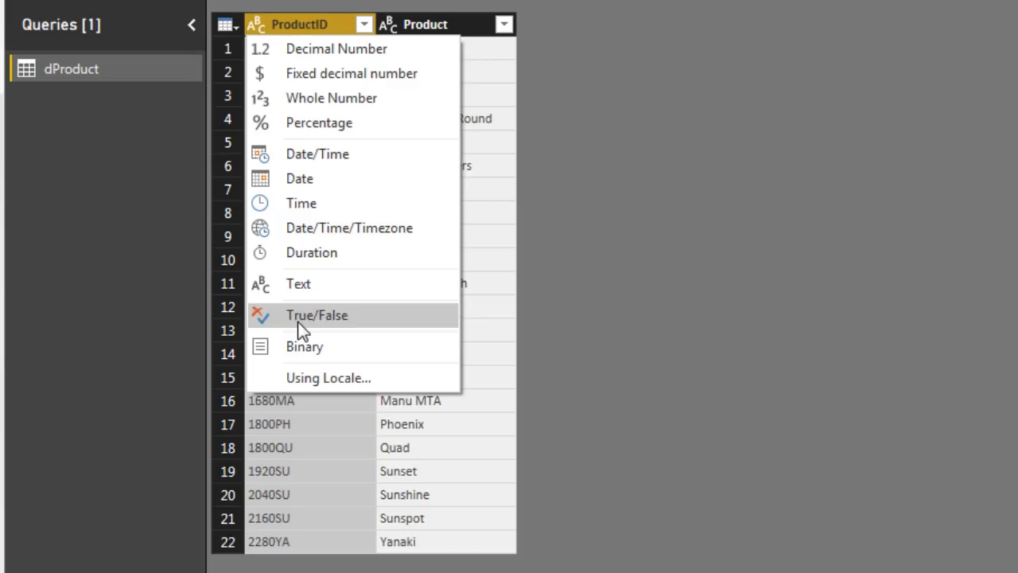
key("Escape")
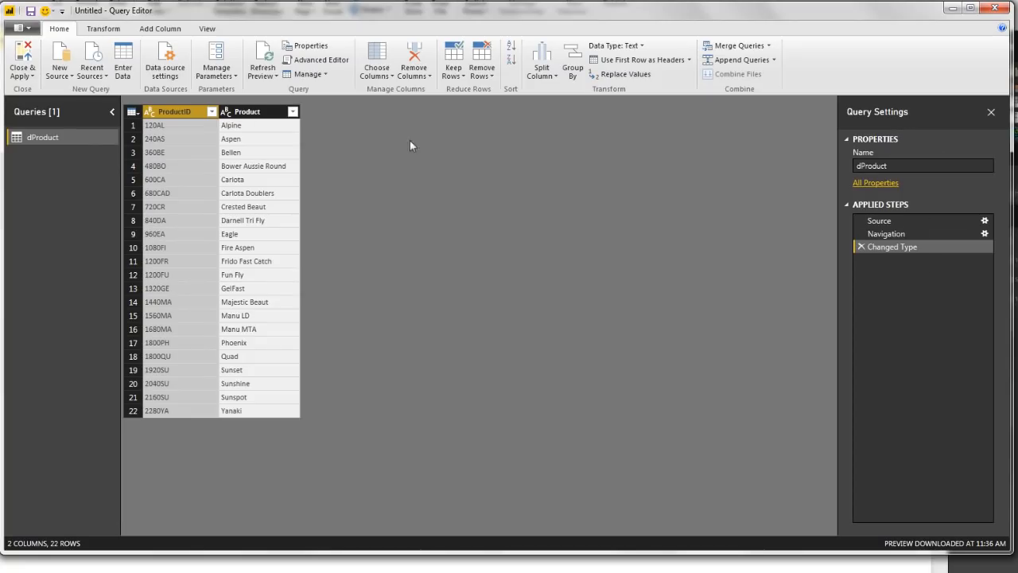
left_click(32, 76)
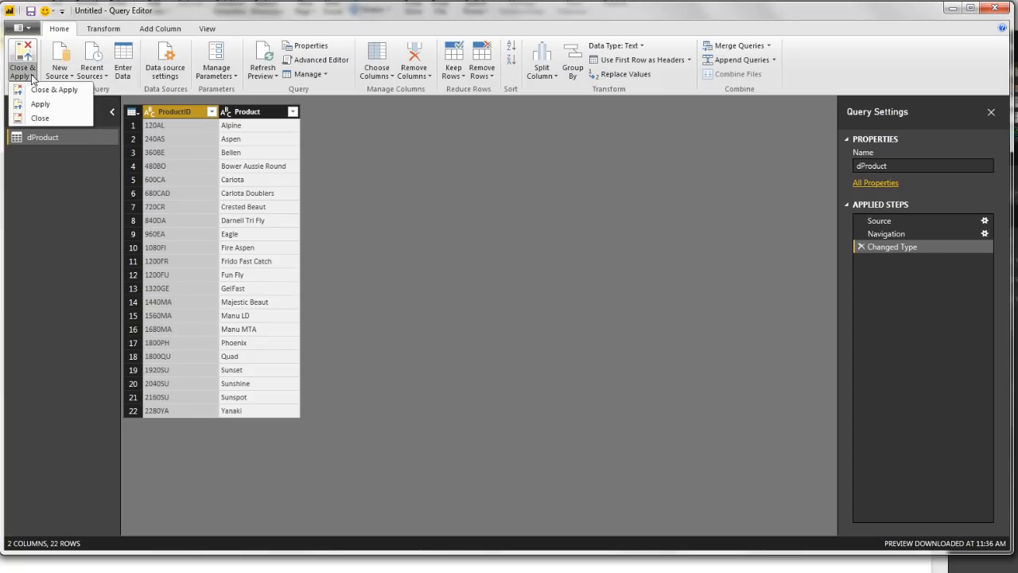
left_click(42, 90)
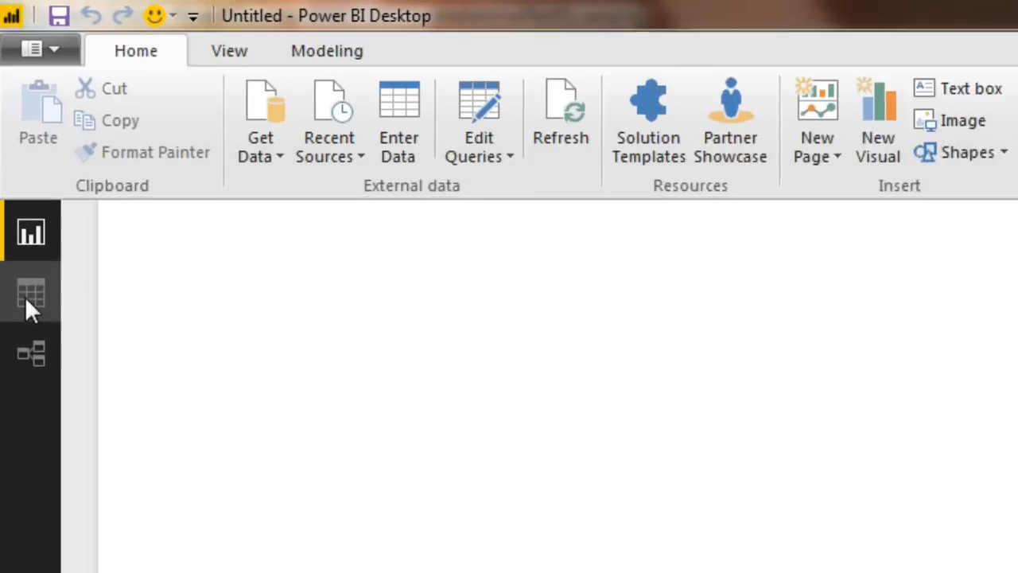
left_click(10, 109)
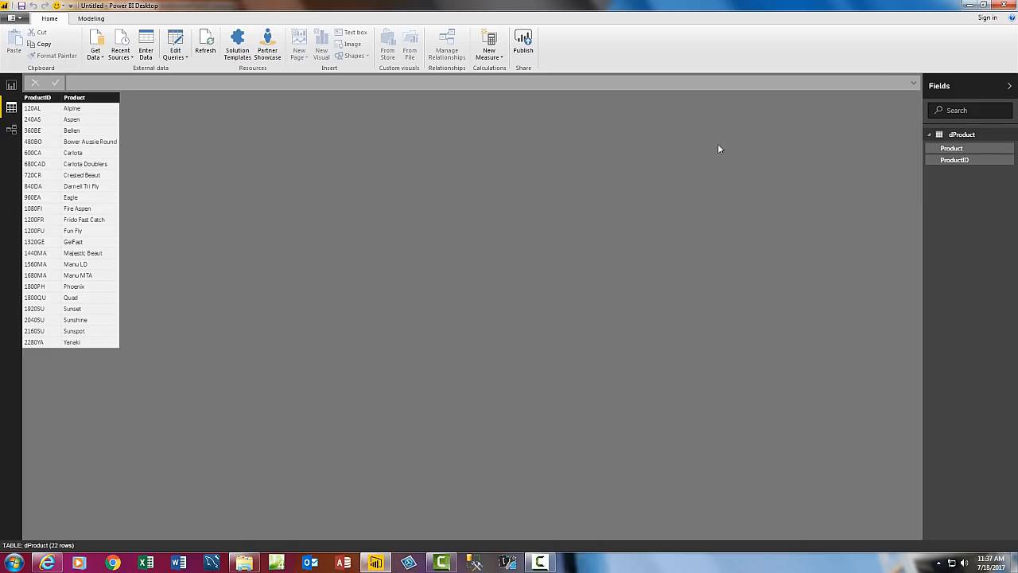
Return to Report view, switch to the WAATP2017-Power-BI-Desktop-TextFiles folder, look at Sales2015.txt in its Start subfolder and close the file.
left_click(12, 86)
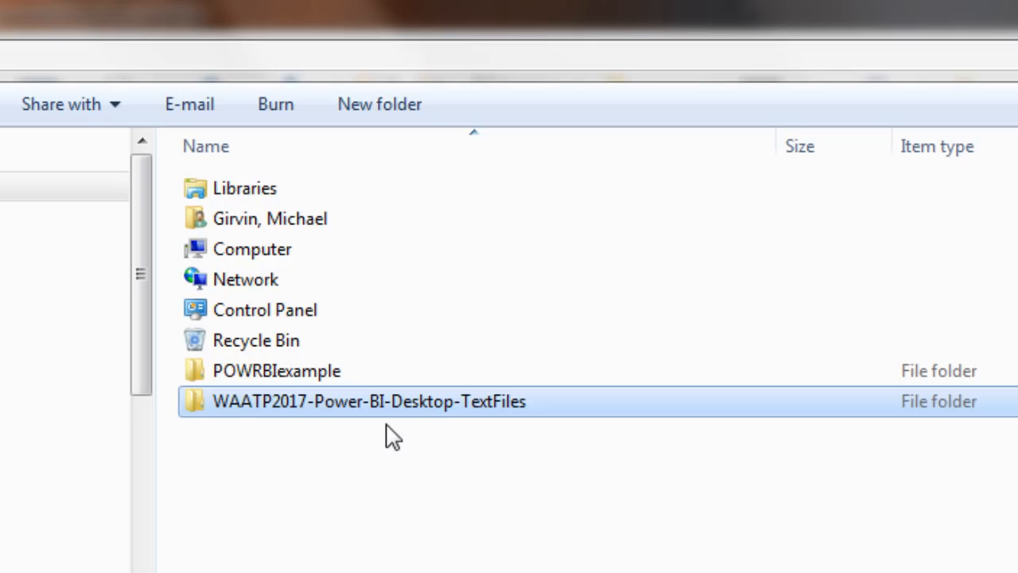
double_click(299, 406)
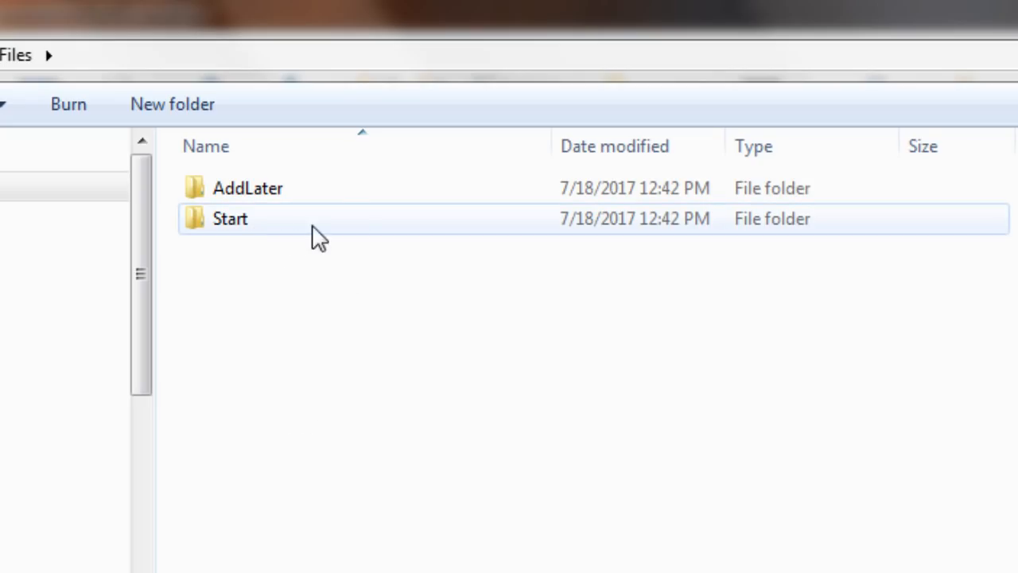
double_click(229, 221)
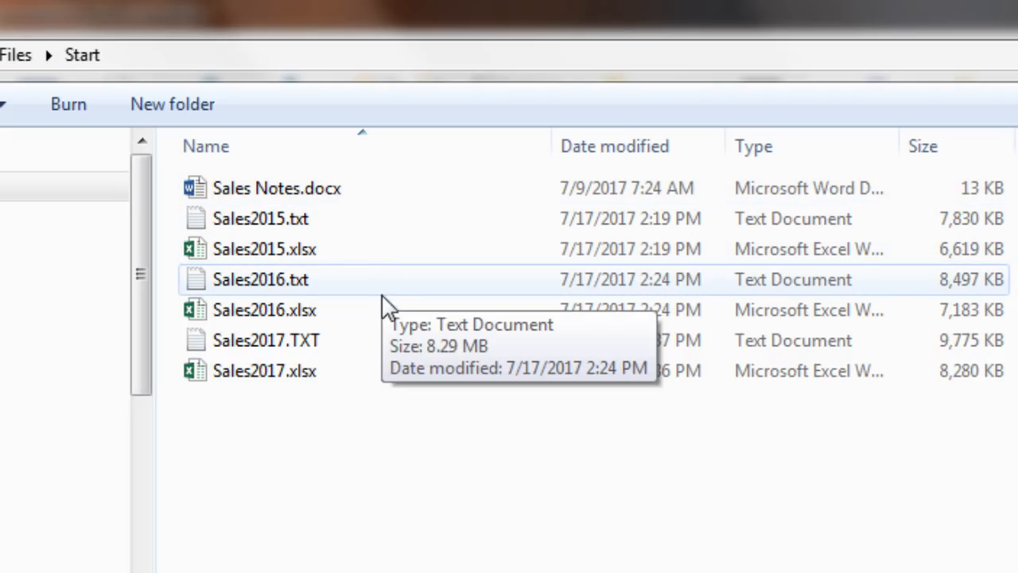
left_click(310, 225)
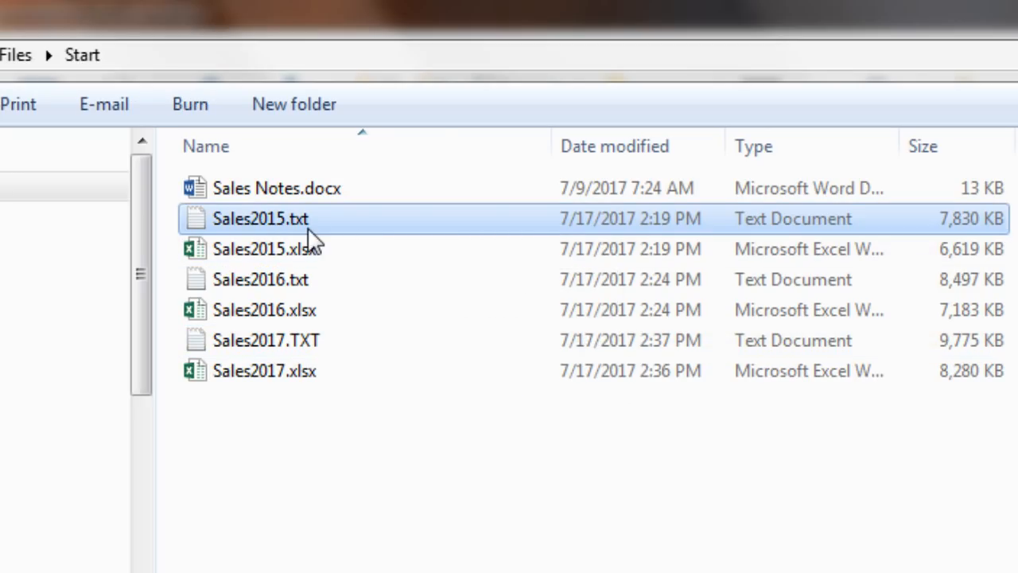
double_click(270, 221)
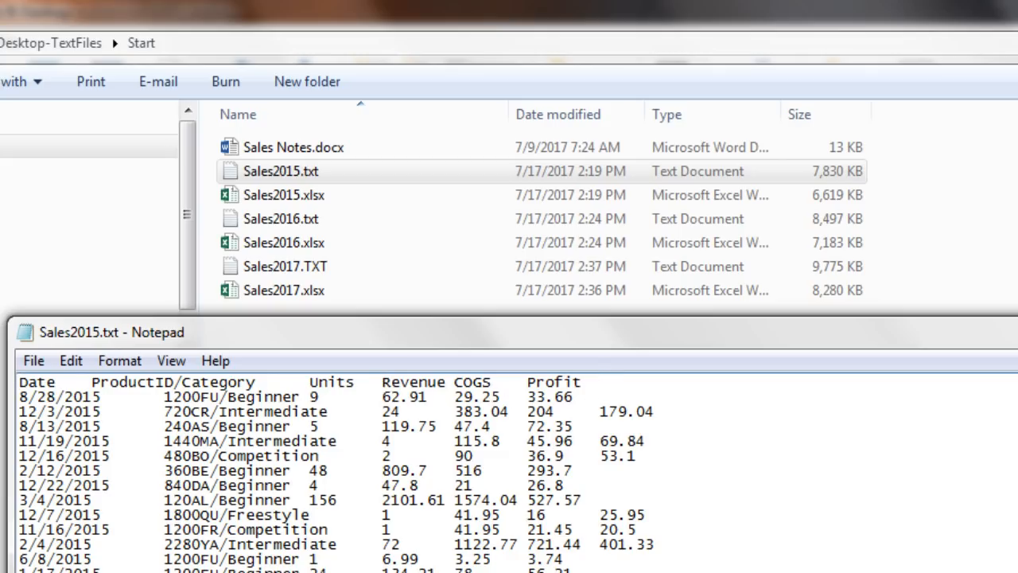
key("alt+F4")
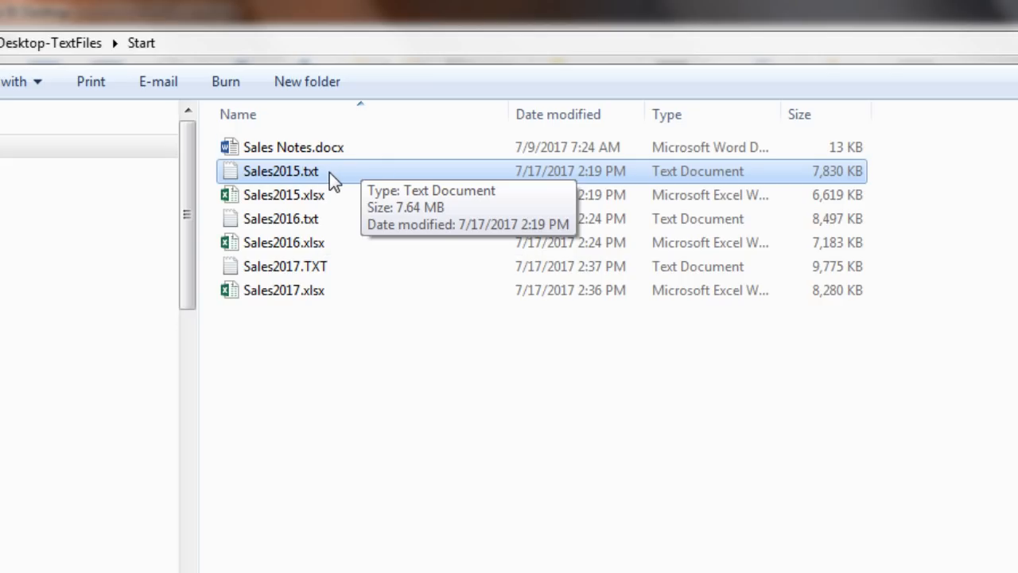
Look over the sales files in the Start and AddLater folders and go back to their parent folder with Start selected.
left_click(320, 271)
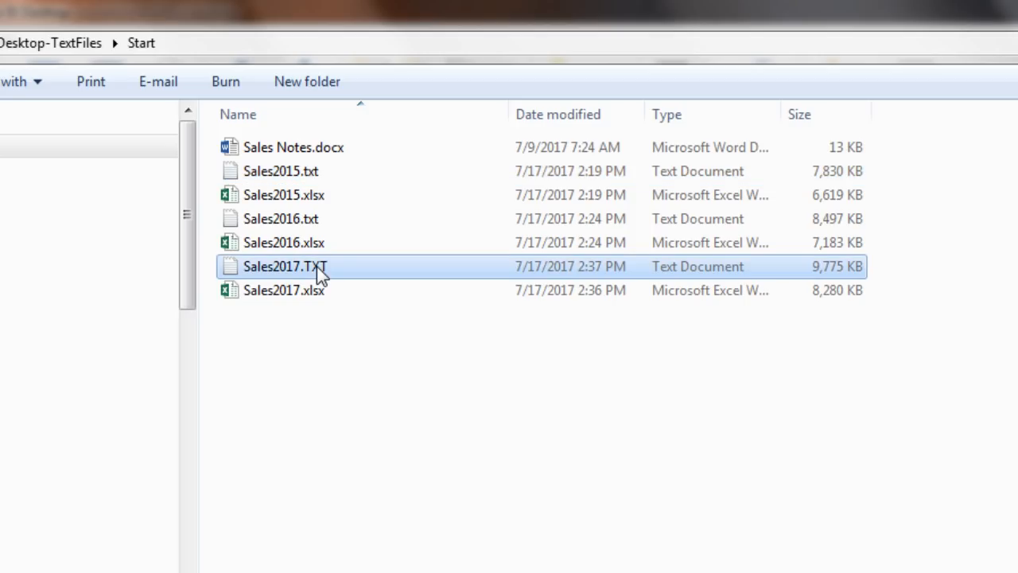
left_click(294, 178)
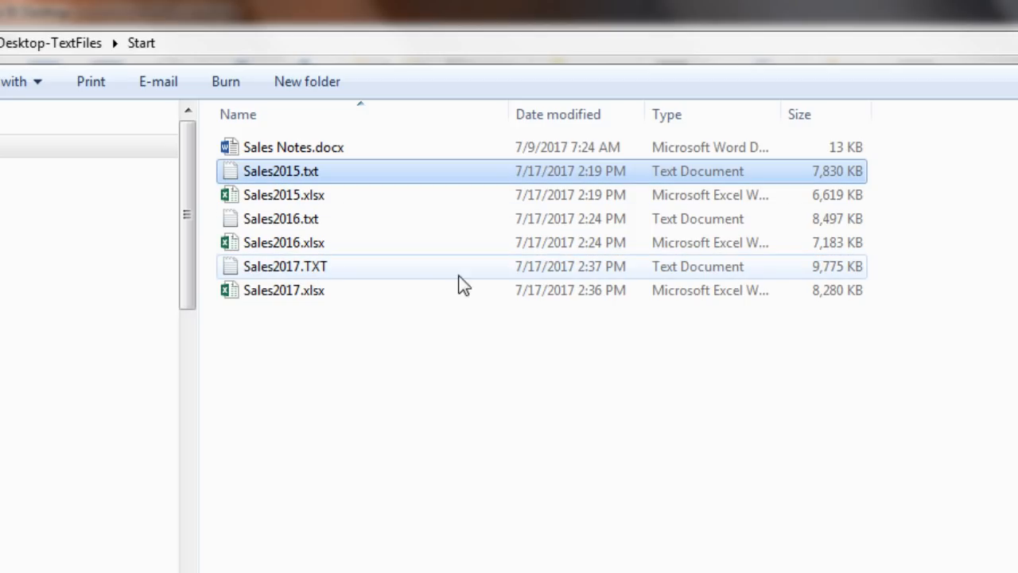
left_click(326, 268)
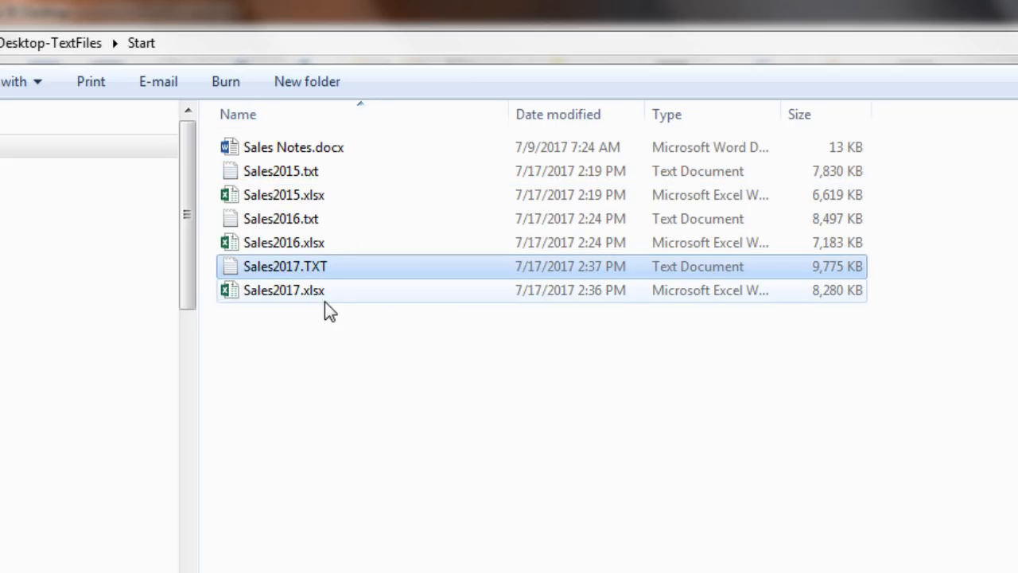
left_click(159, 136)
double_click(258, 151)
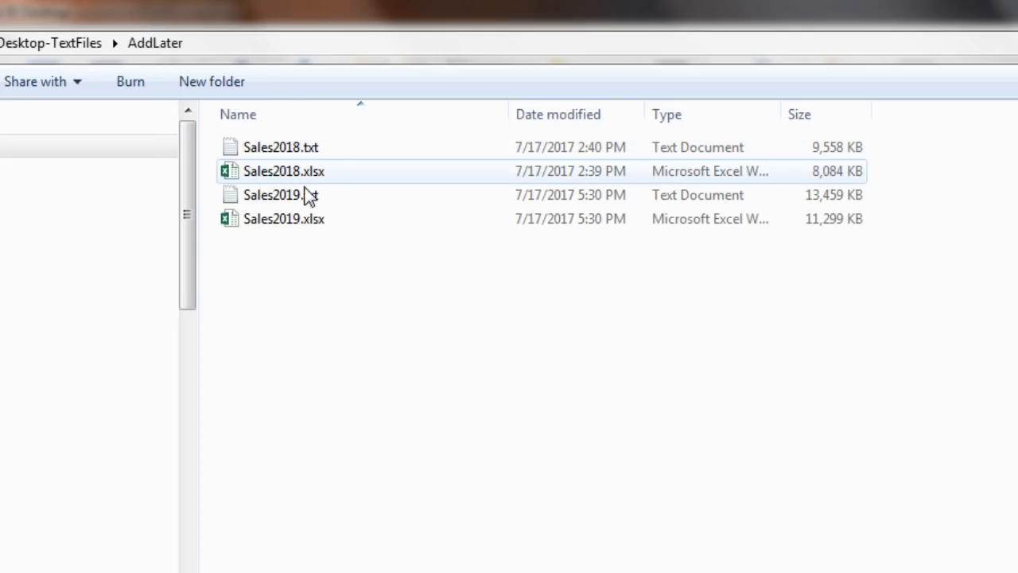
left_click(3, 43)
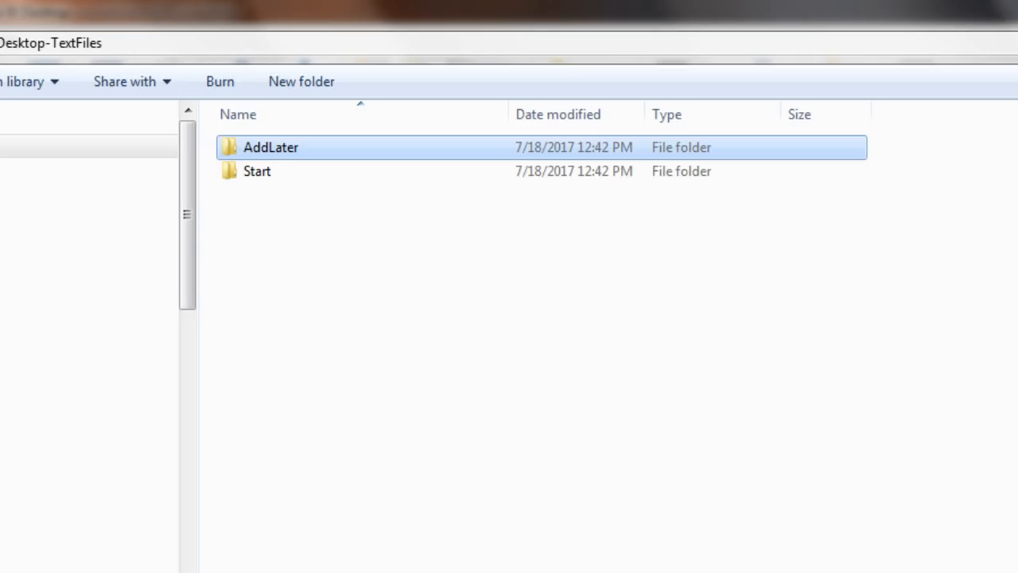
left_click(254, 176)
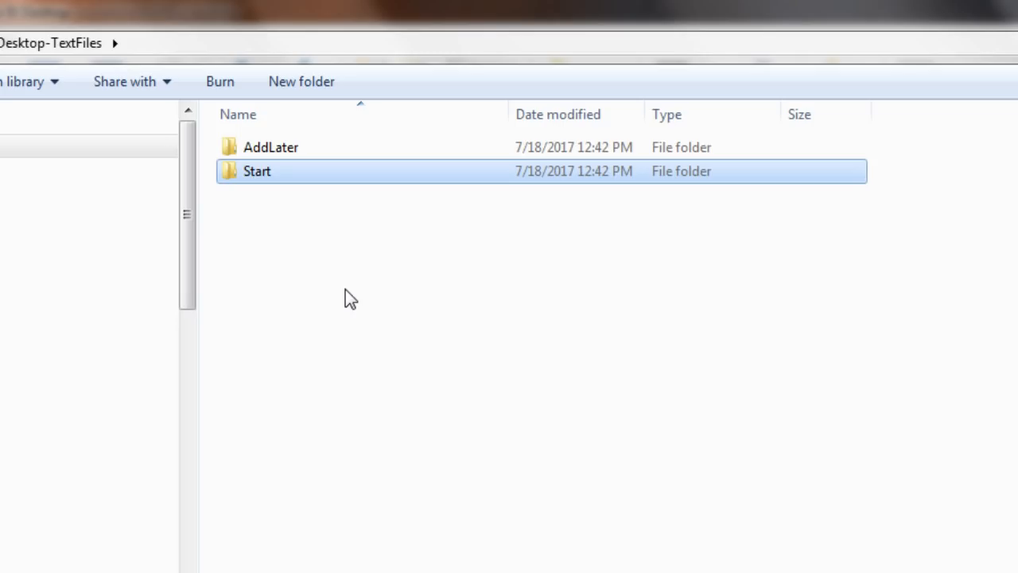
Switch to Power BI Desktop and connect to a new data source of type Folder.
left_click(375, 561)
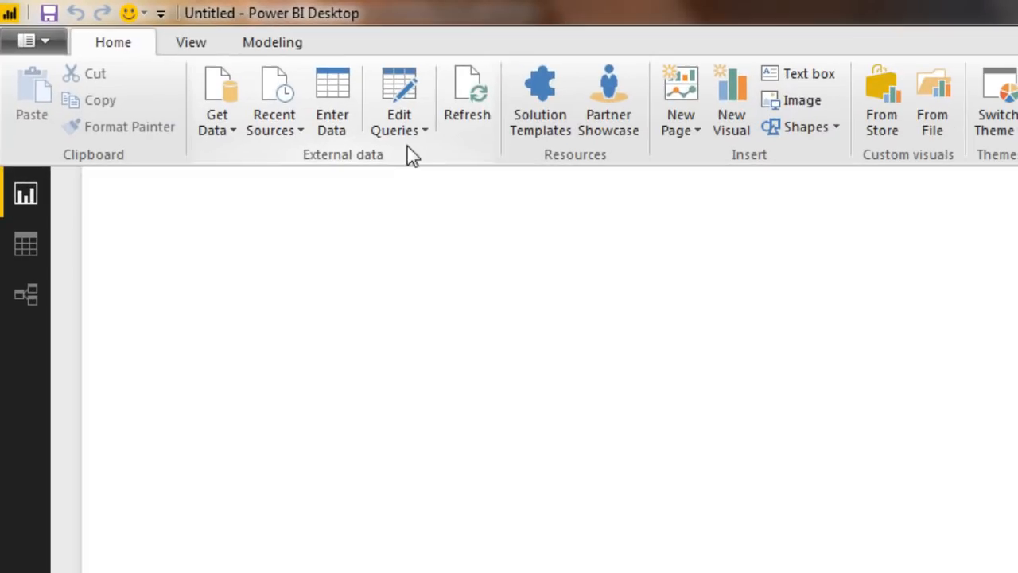
left_click(236, 137)
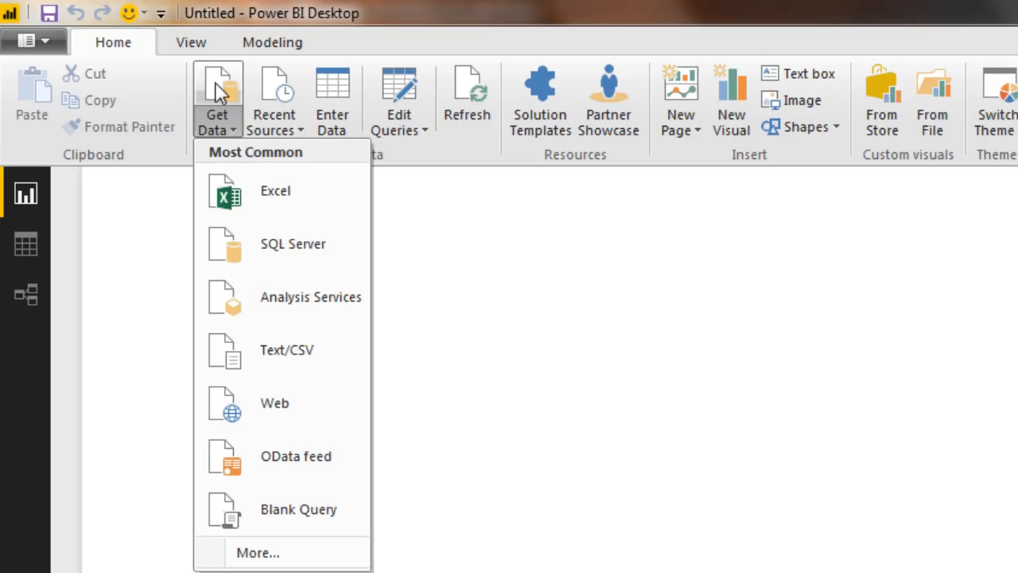
left_click(280, 556)
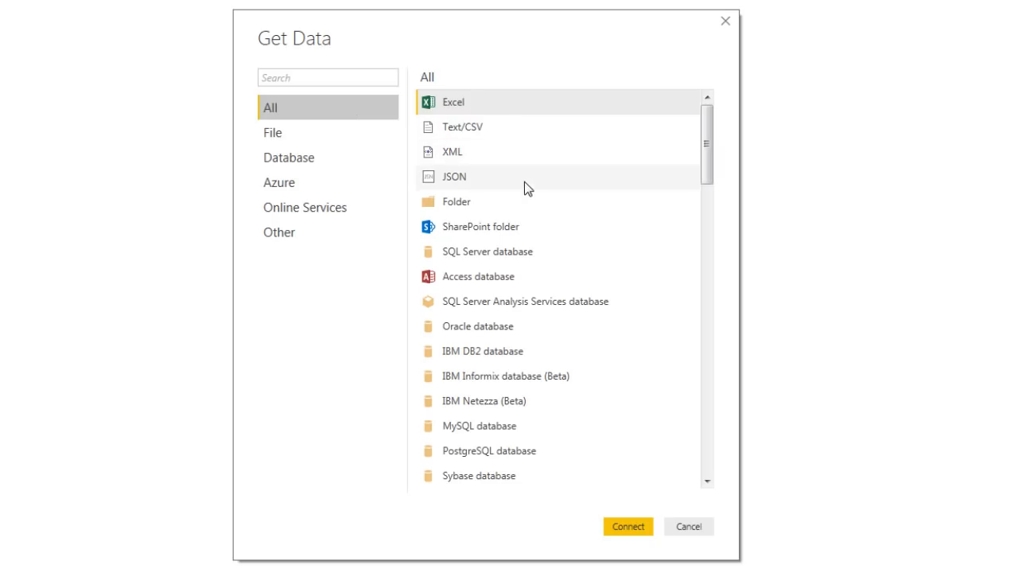
left_click(455, 205)
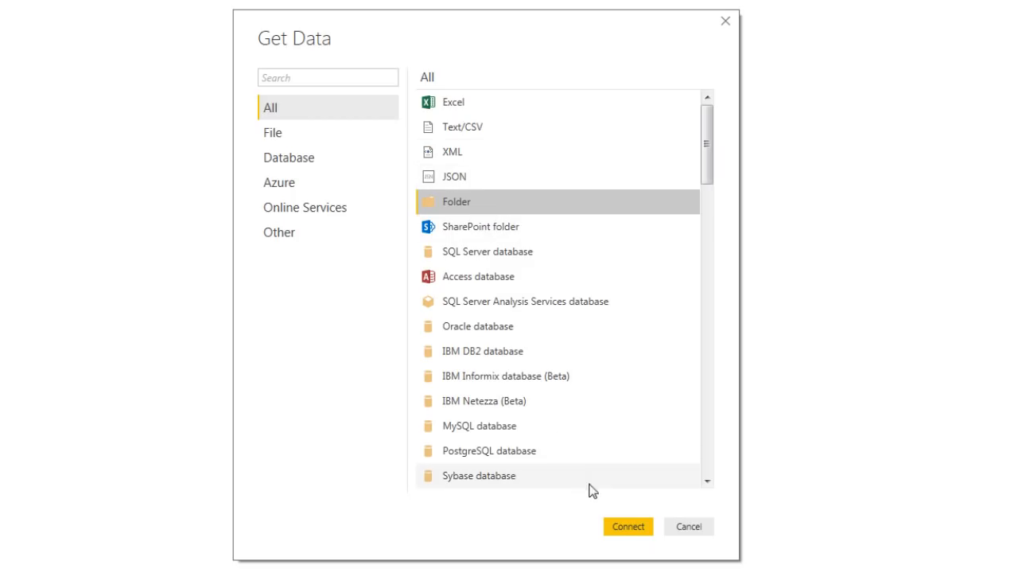
left_click(628, 526)
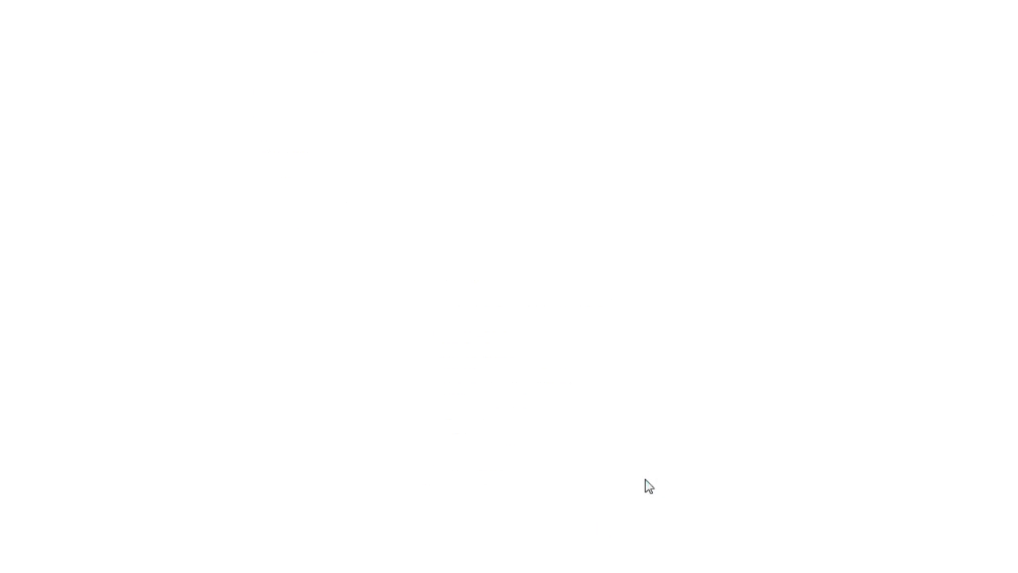
Set the folder path to the Start folder inside WAATP2017-Power-BI-Desktop-TextFiles and open its file list for editing in the Query Editor.
left_click(822, 277)
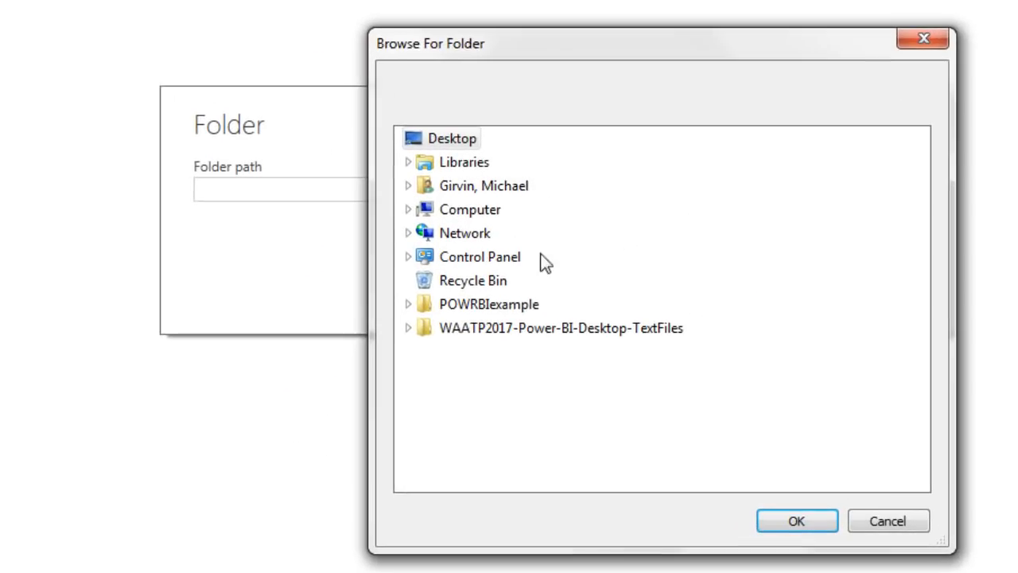
left_click(597, 377)
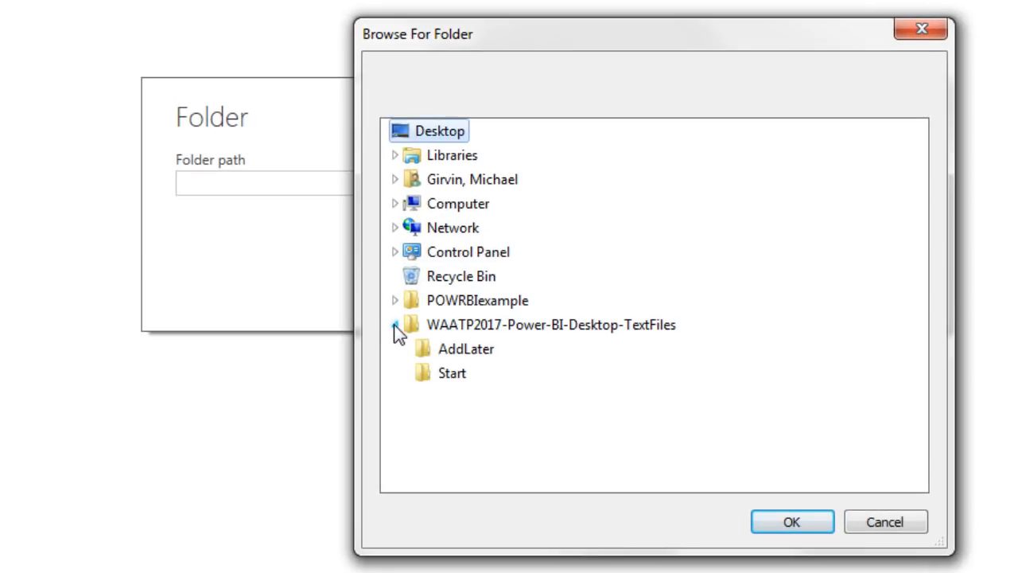
left_click(449, 374)
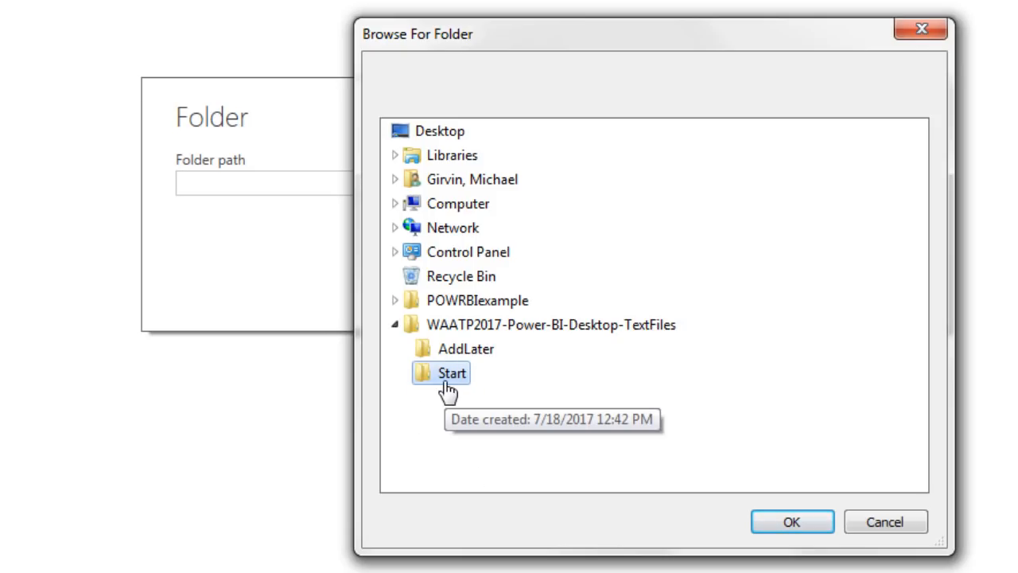
left_click(817, 525)
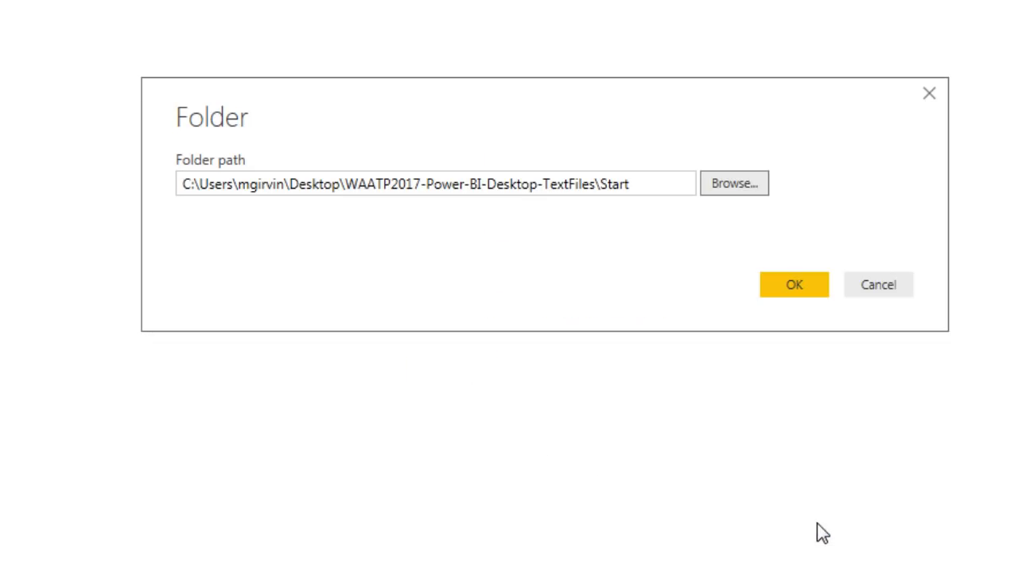
left_click(805, 296)
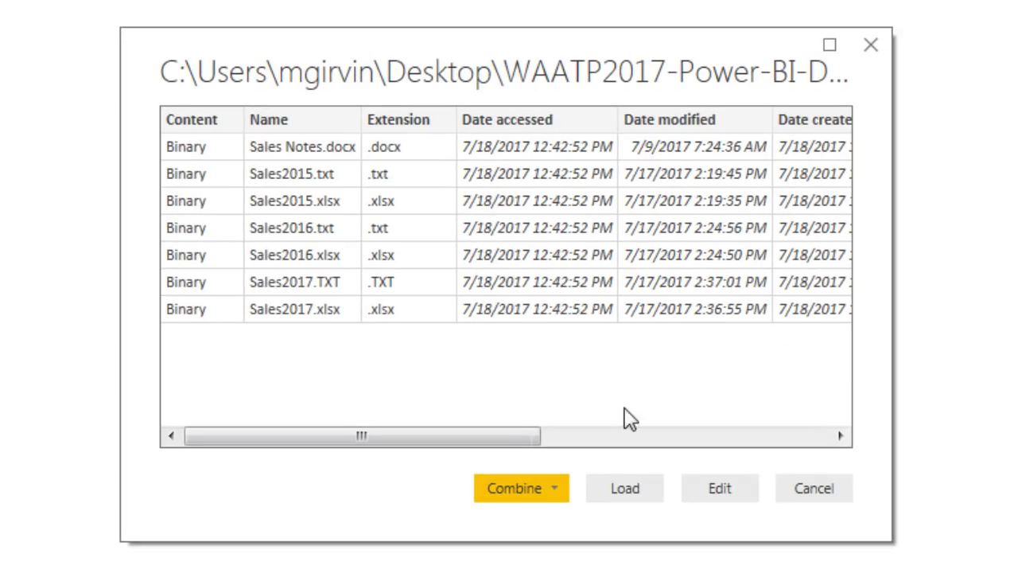
left_click(743, 490)
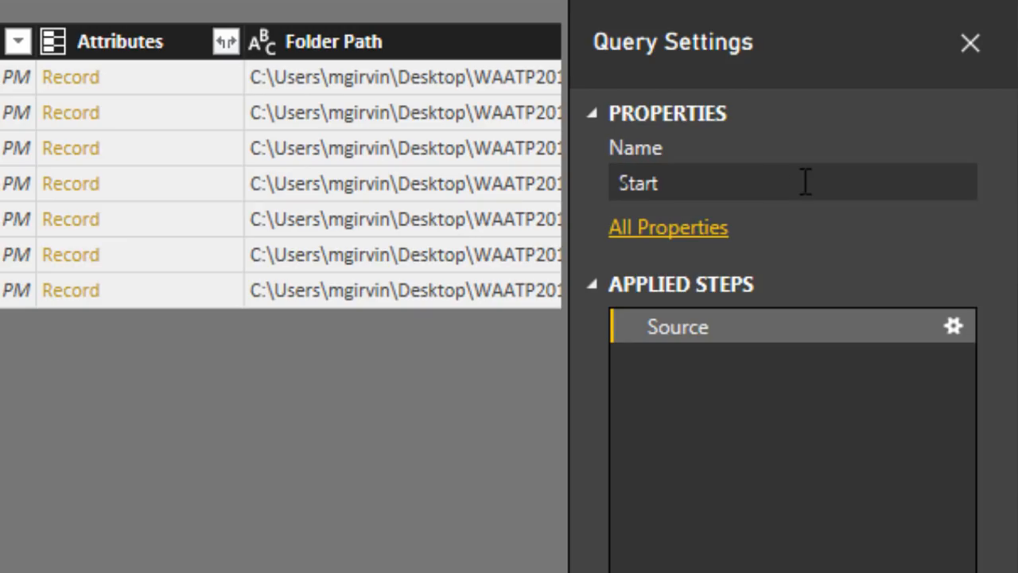
Rename the query as AllSalesTablesCombined and preview the first two binary files in the Content column.
left_click_drag(830, 182, 603, 183)
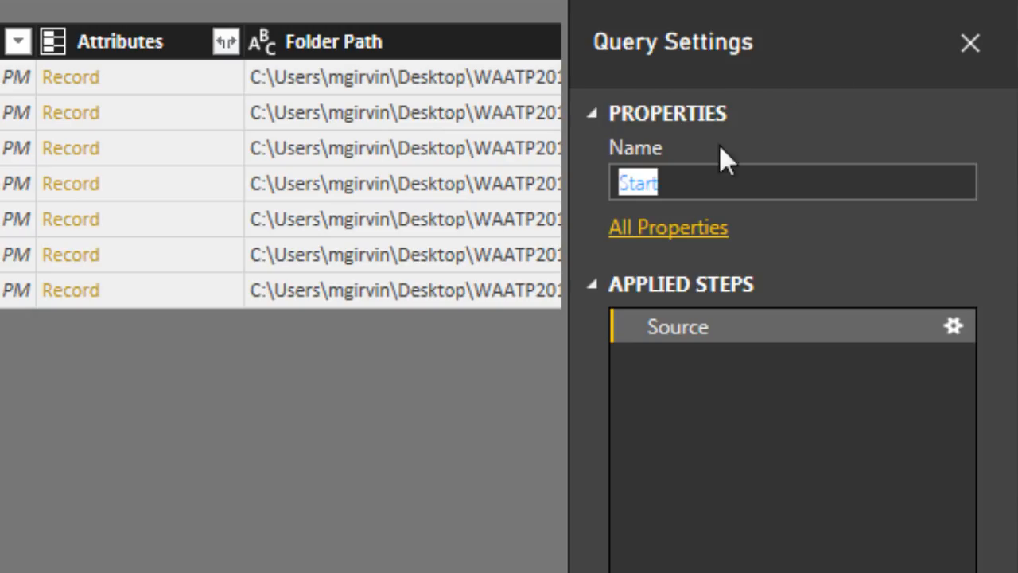
type("AllSalesTablesCombined")
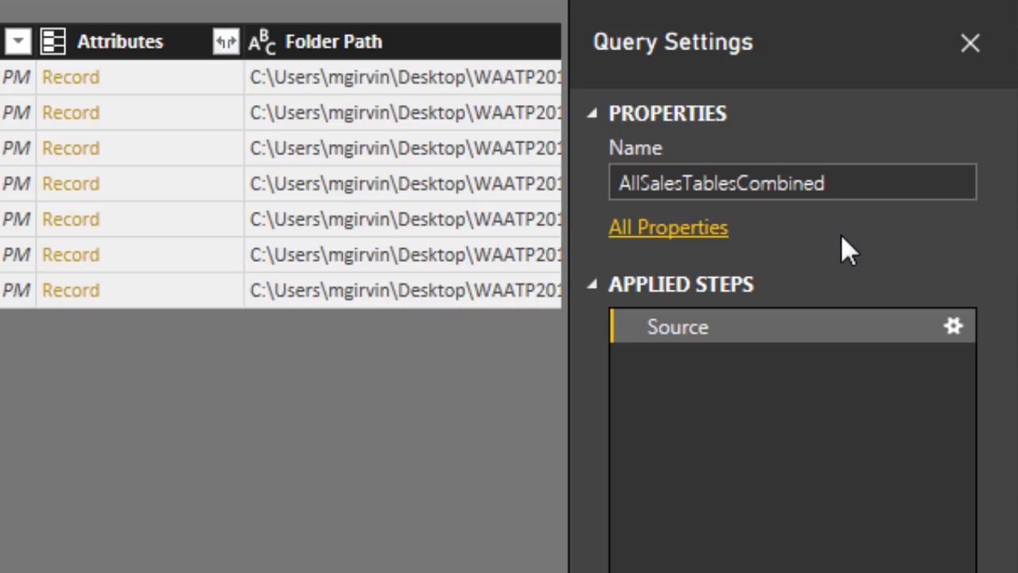
key("Return")
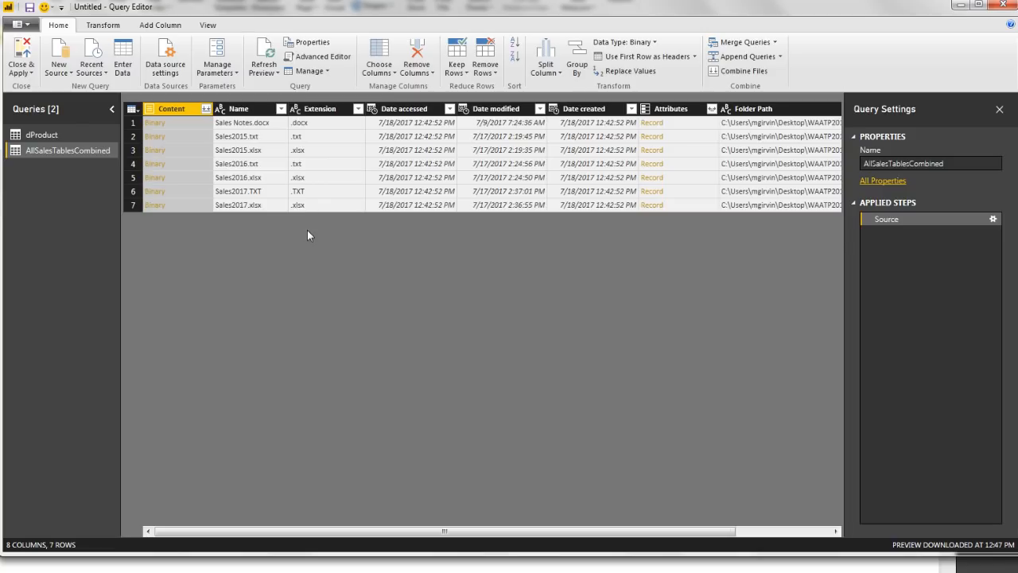
left_click(183, 125)
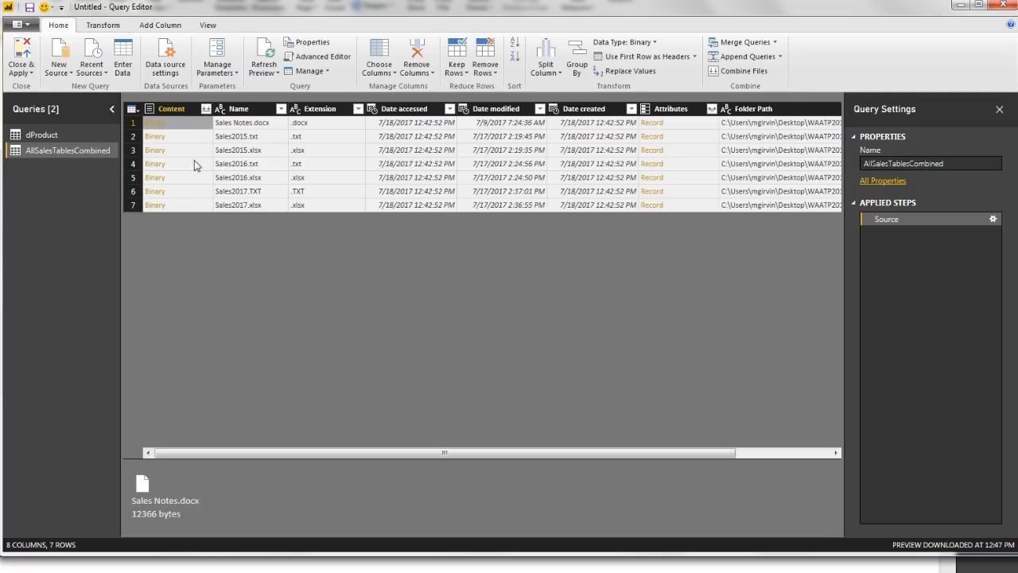
left_click(196, 140)
Transform the text in the Extension column to lowercase.
left_click(333, 109)
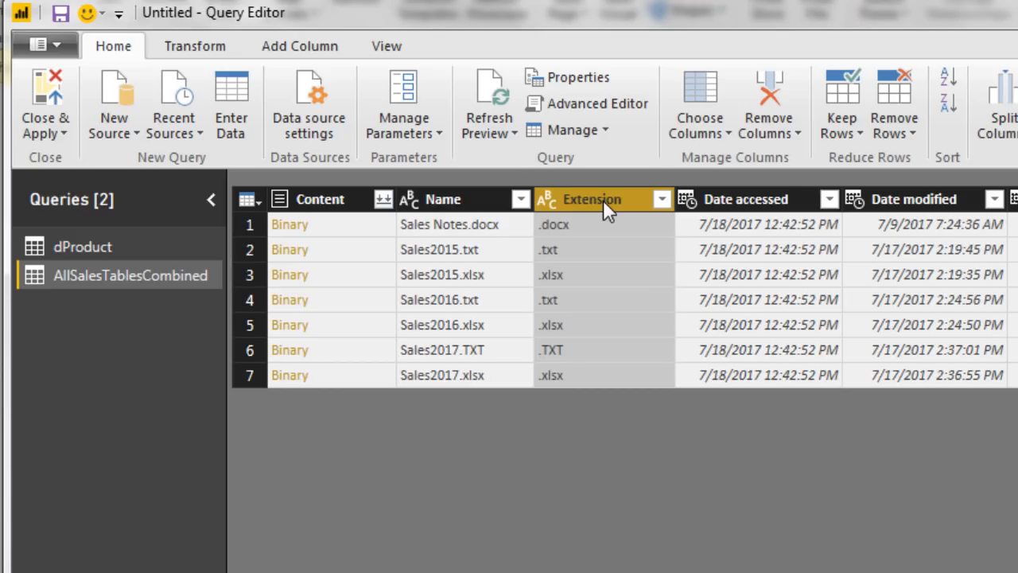
left_click(222, 53)
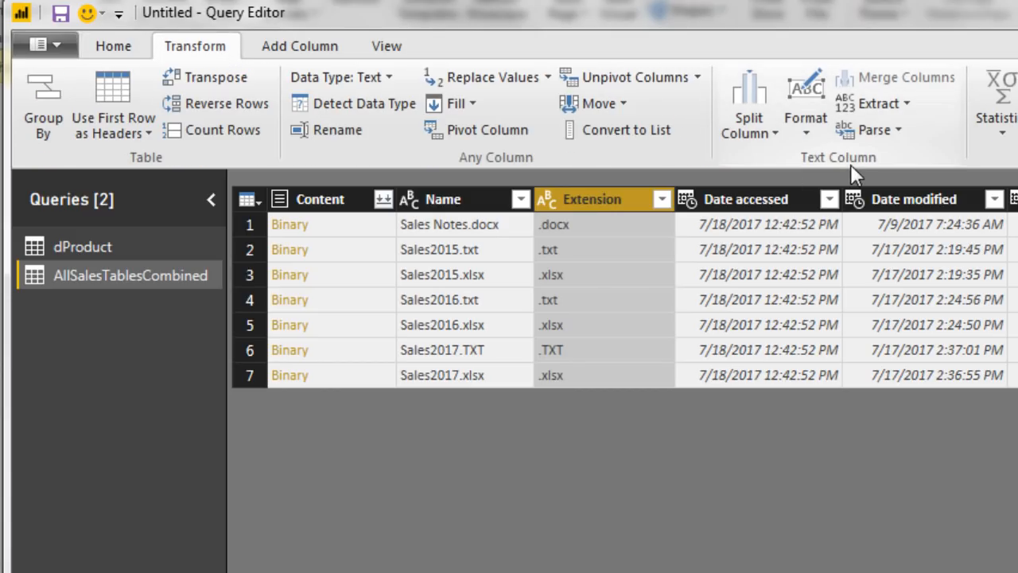
left_click(805, 134)
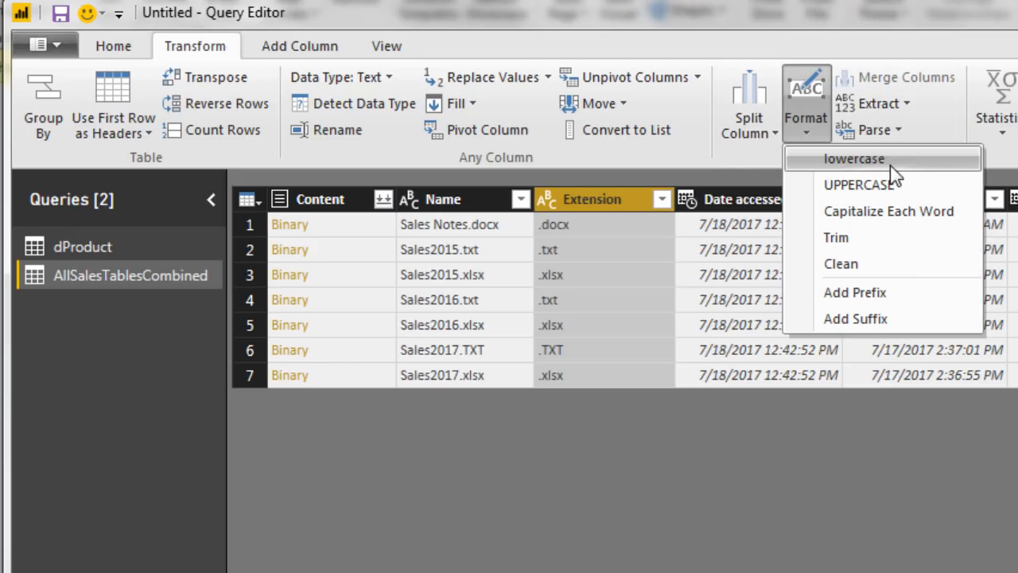
right_click(596, 200)
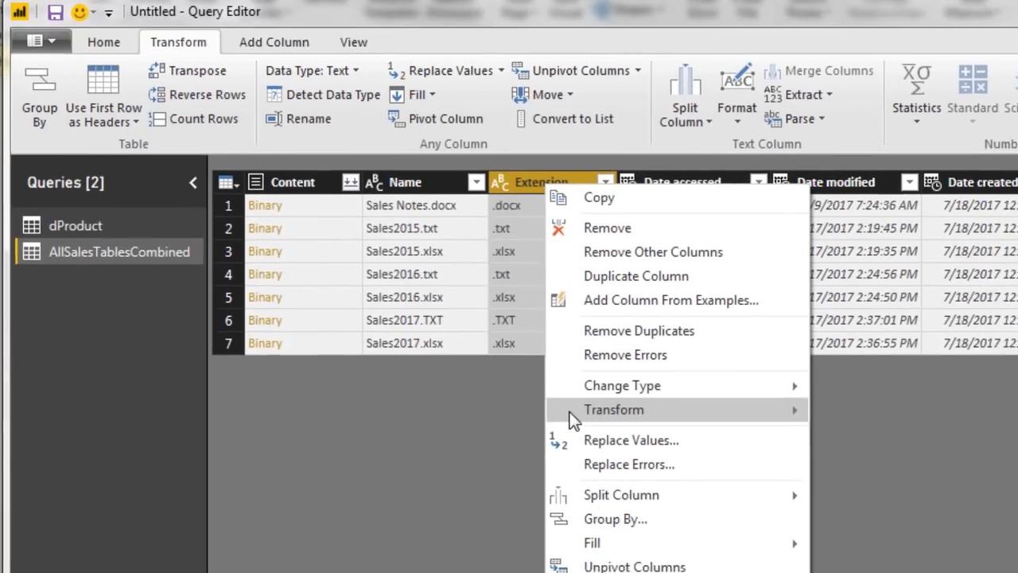
mouse_move(623, 450)
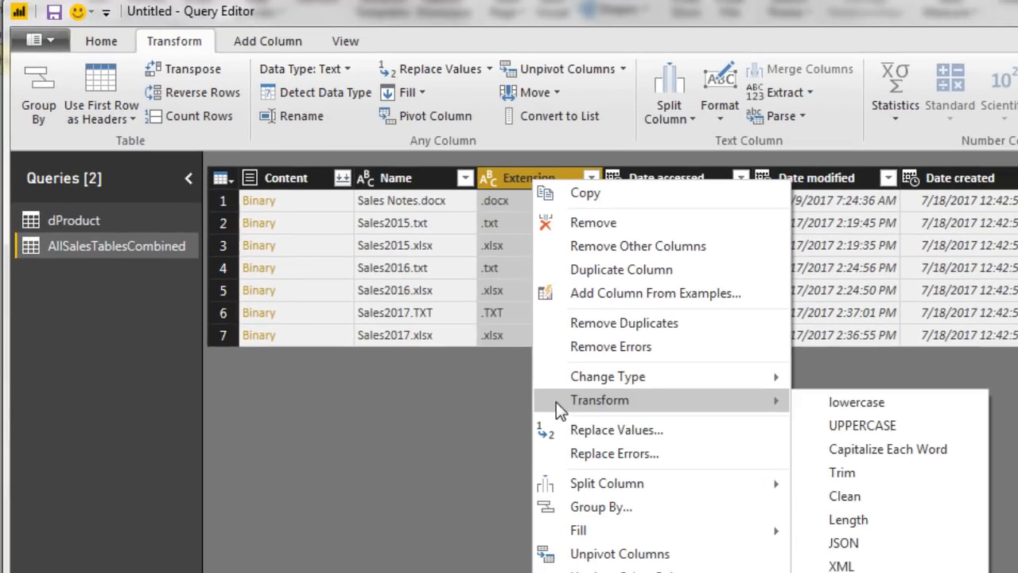
left_click(869, 405)
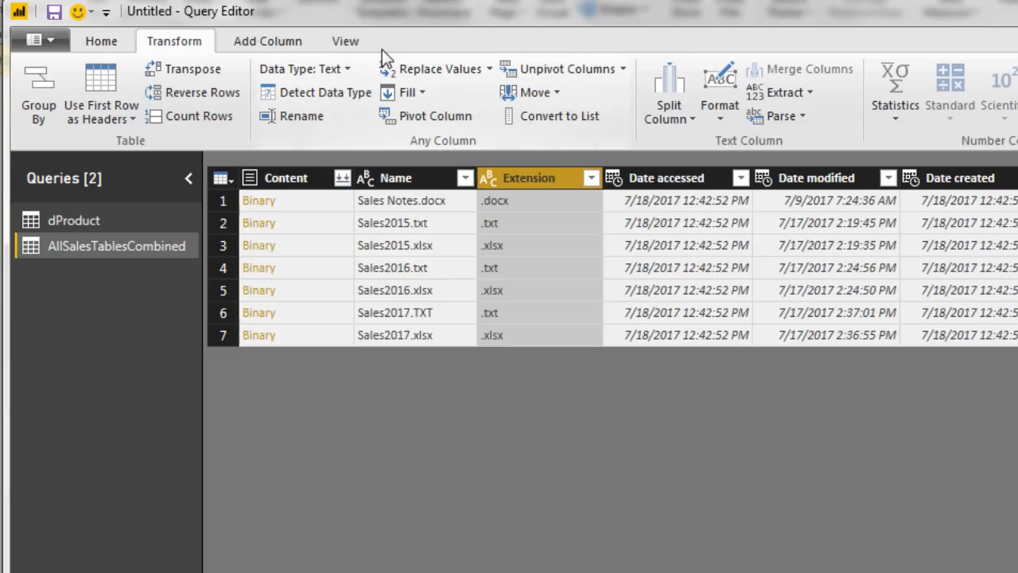
Examine the AllSalesTablesCombined query's code in the Advanced Editor and close the editor.
left_click(360, 42)
left_click(522, 82)
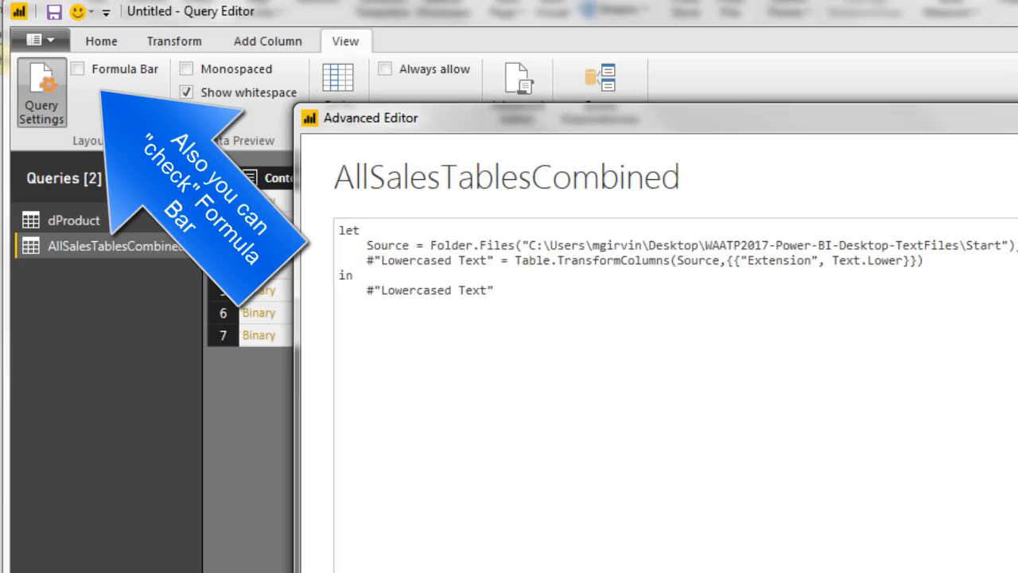
left_click(1017, 118)
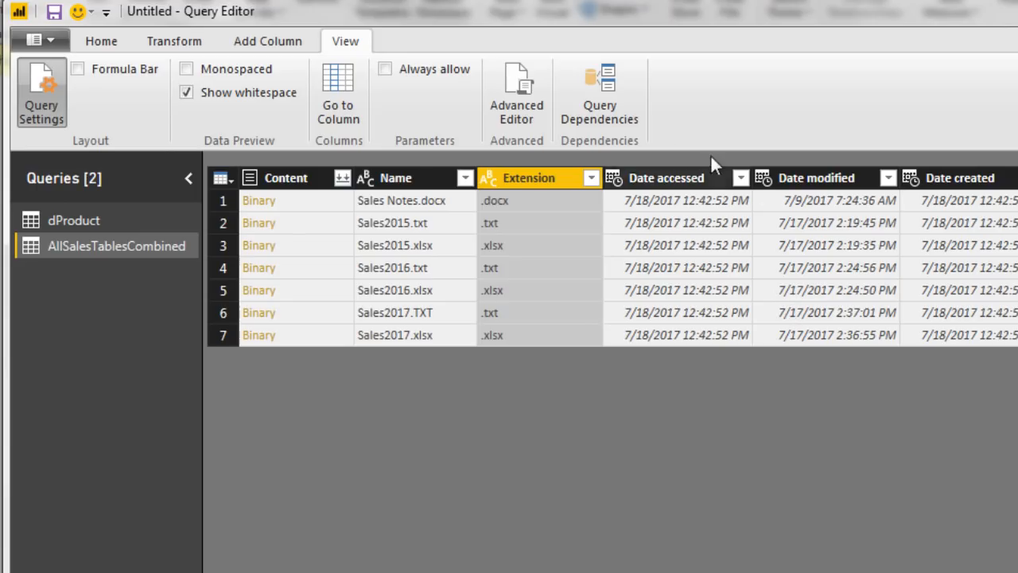
Filter the Extension column so that only the .txt files are kept.
left_click(105, 43)
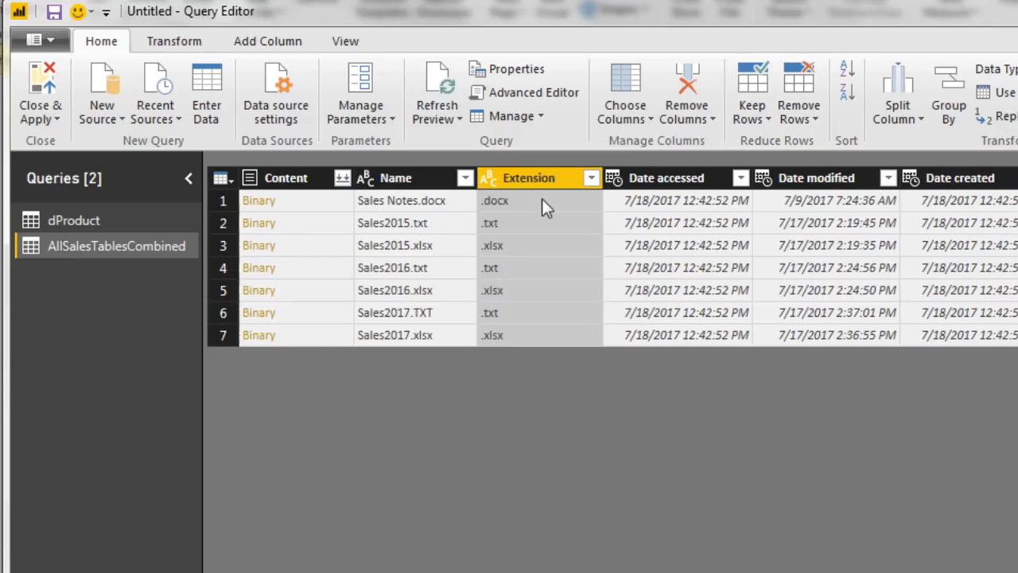
left_click(591, 179)
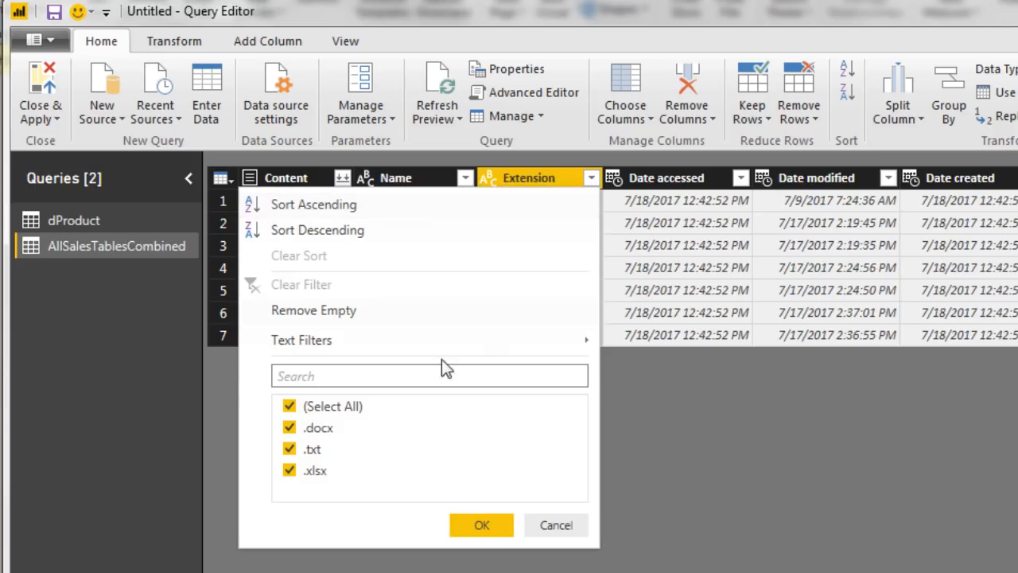
left_click(293, 412)
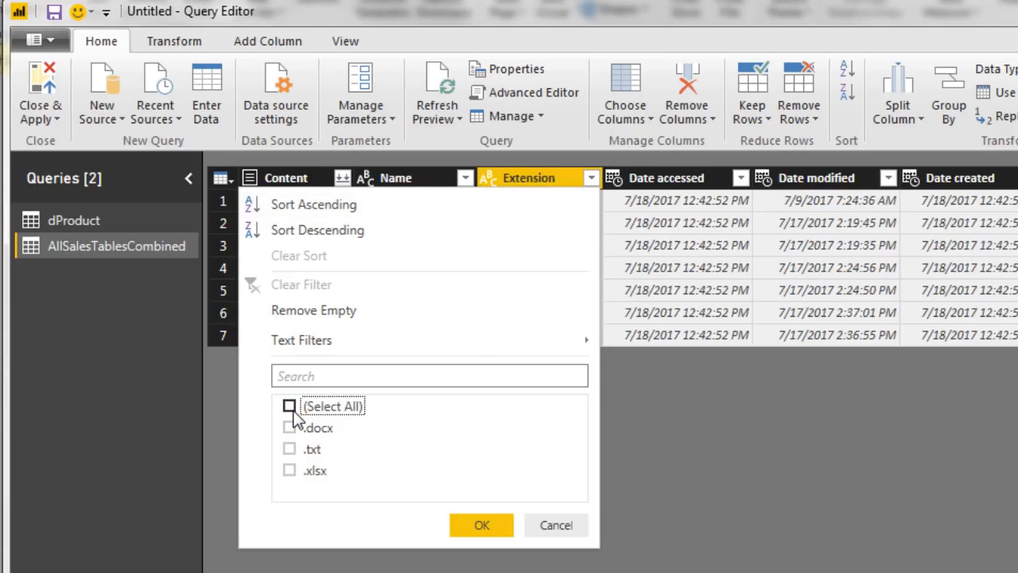
left_click(289, 448)
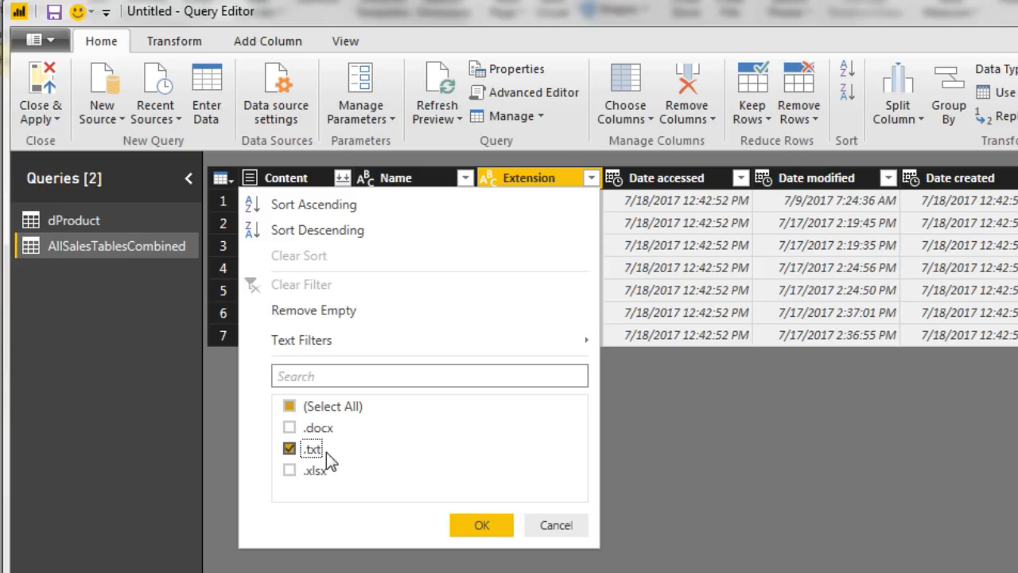
left_click(499, 532)
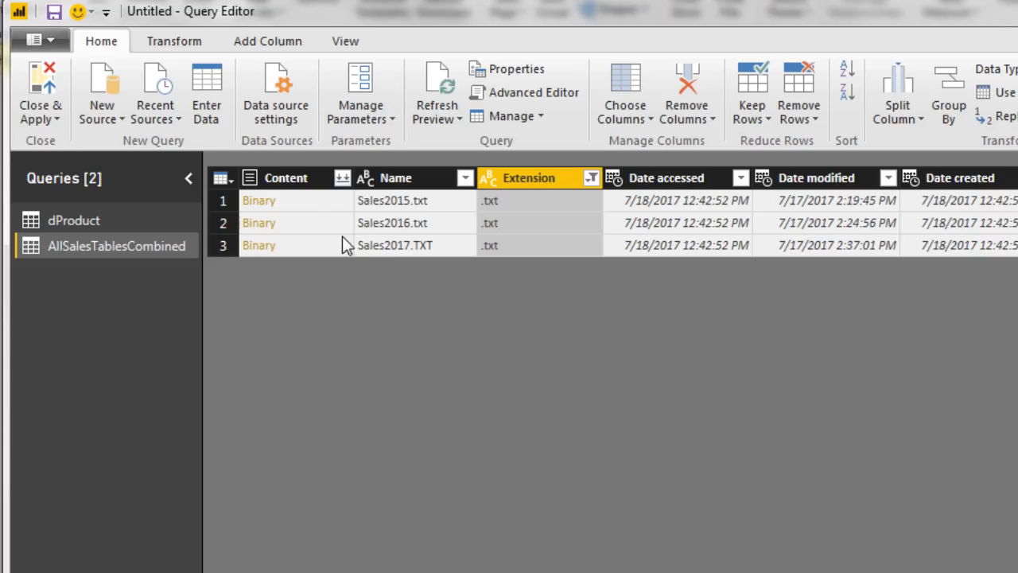
Combine the binary files in the Content column, using the first file as the example and Tab as the delimiter.
left_click(329, 195)
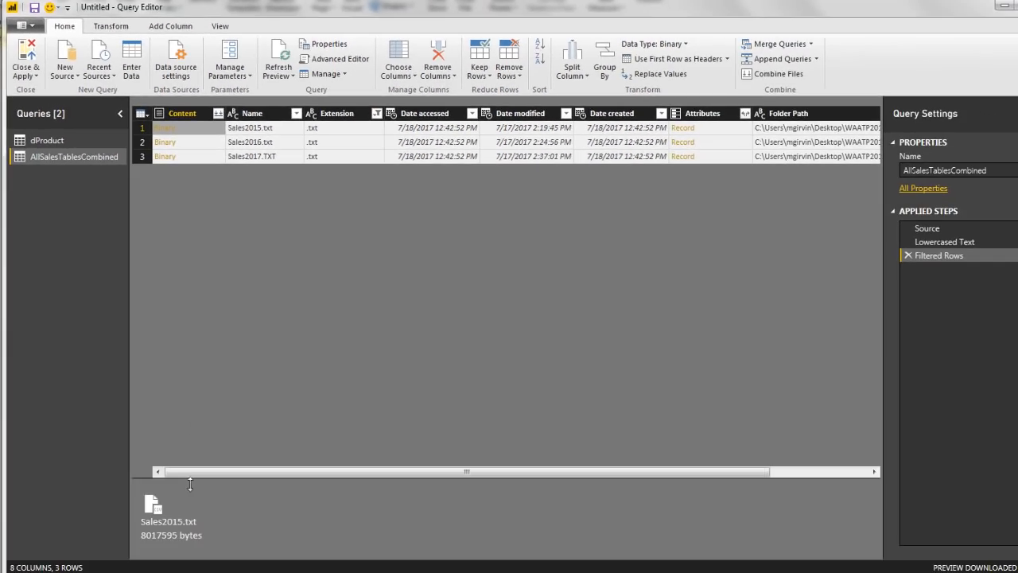
left_click(220, 141)
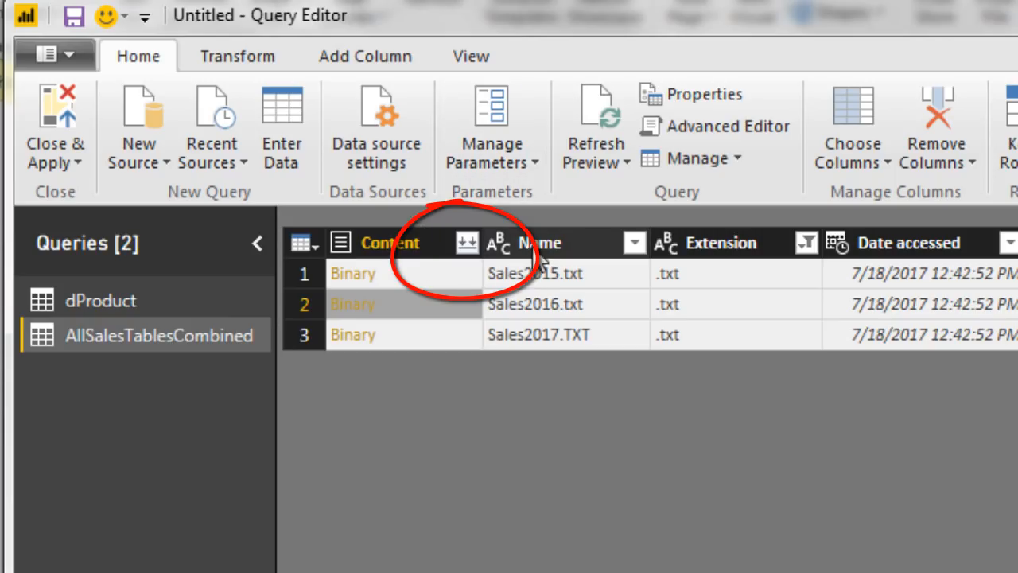
left_click(470, 243)
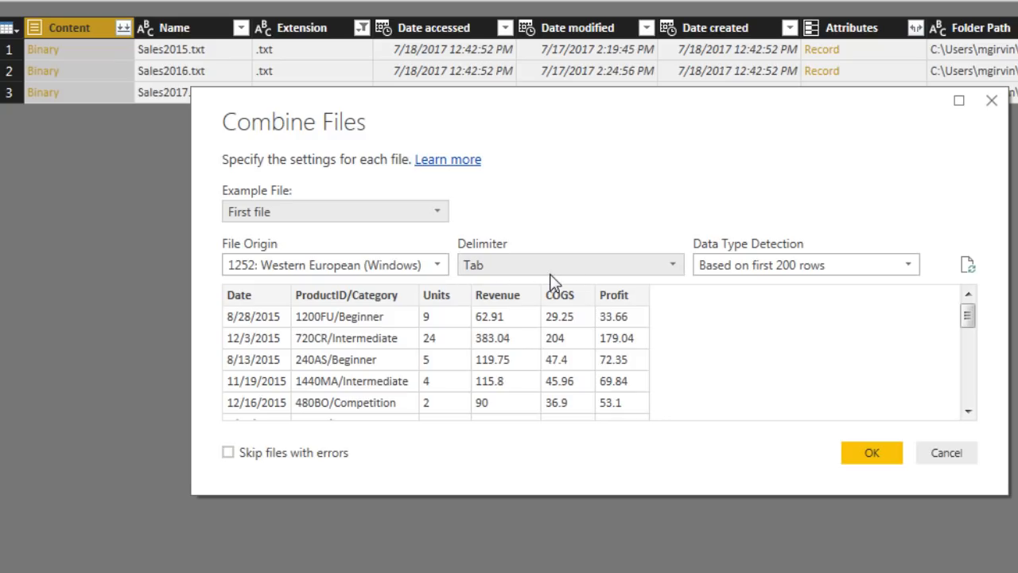
left_click(872, 459)
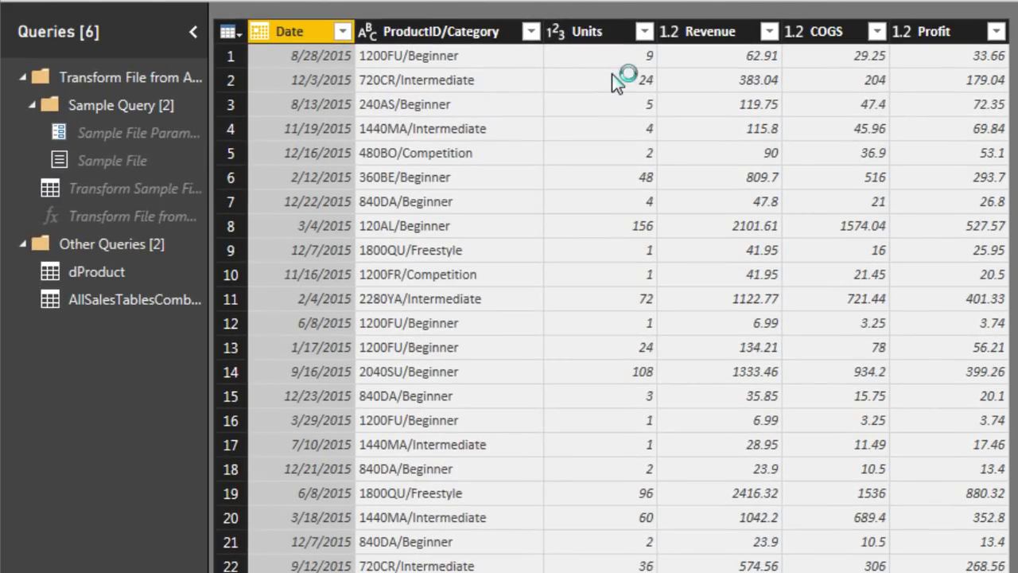
Examine the sample file, sample transformation and function queries created by the combine, plus dProduct and the combined sales query.
left_click(147, 158)
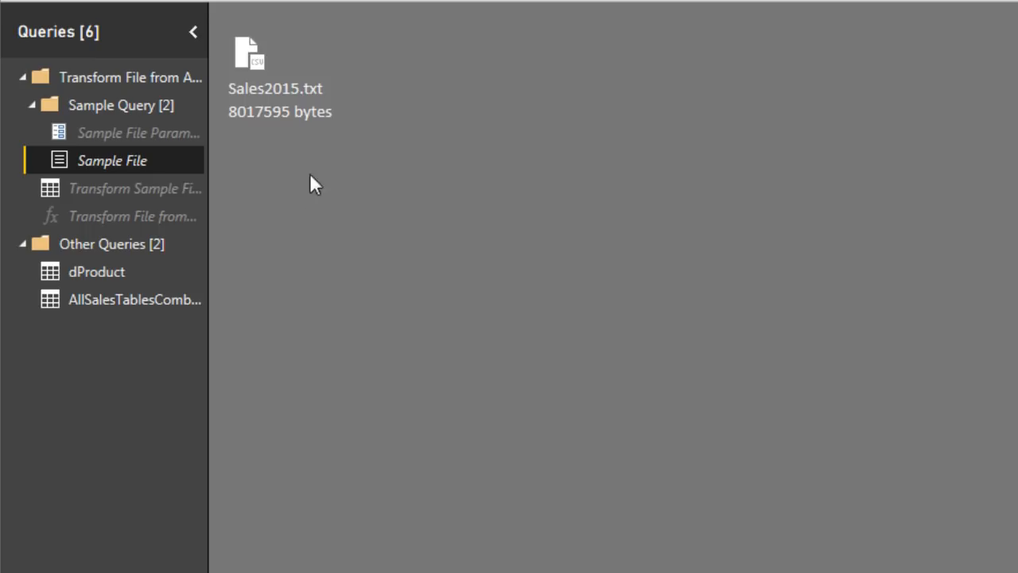
left_click(137, 190)
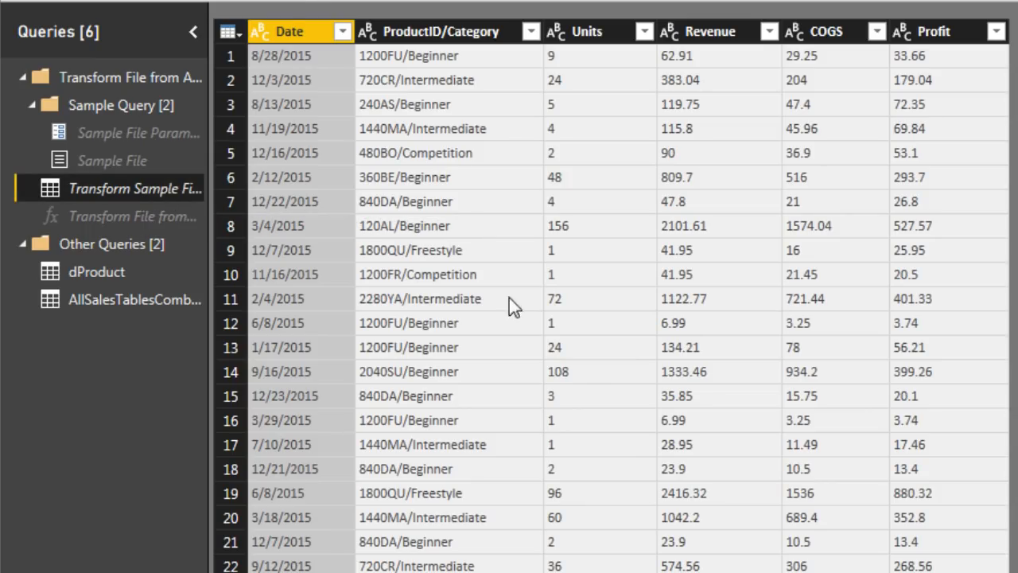
left_click(103, 216)
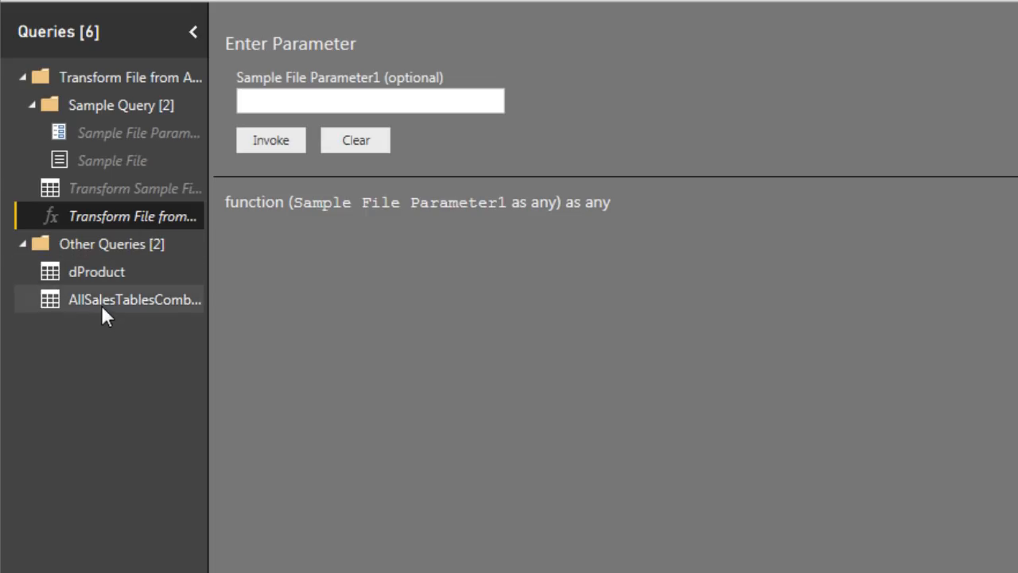
left_click(90, 268)
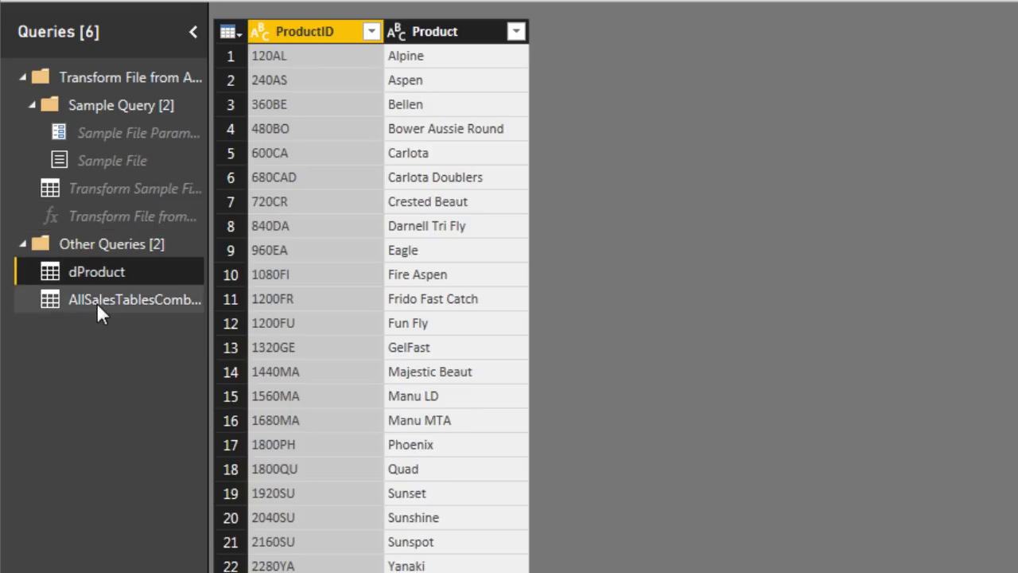
left_click(96, 303)
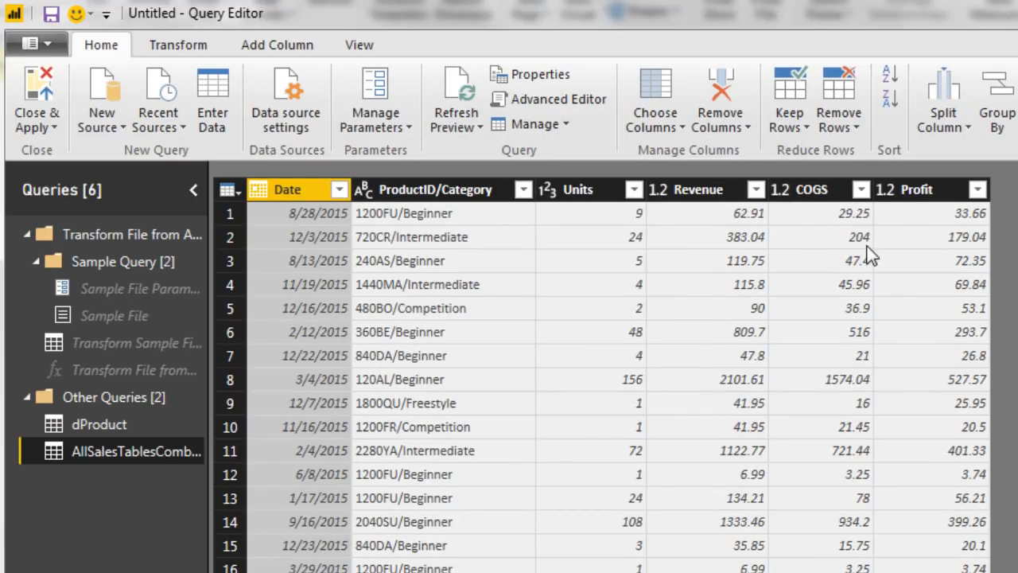
Check the data type options of the Date and Profit columns in the combined sales query.
left_click(259, 190)
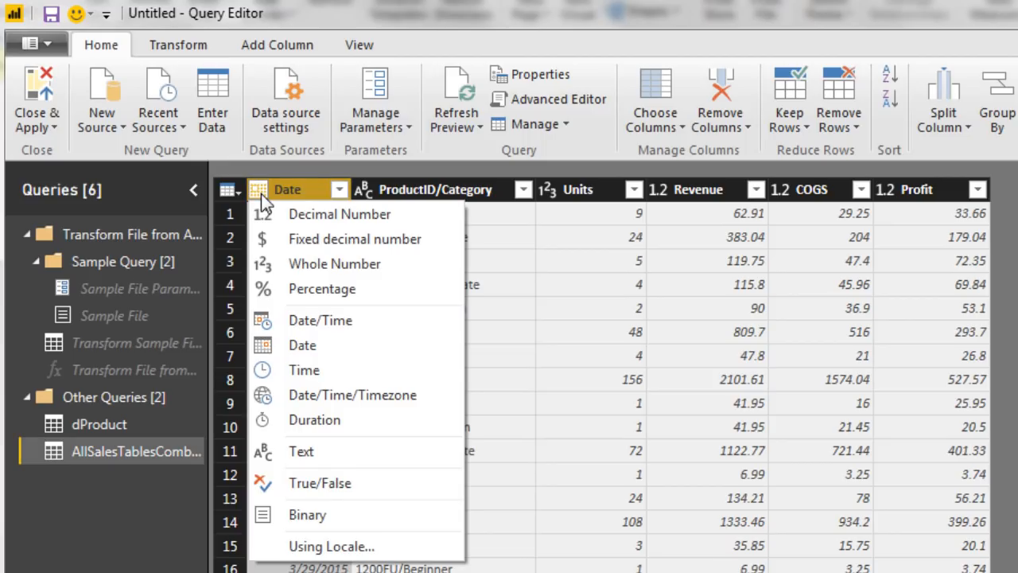
left_click(261, 193)
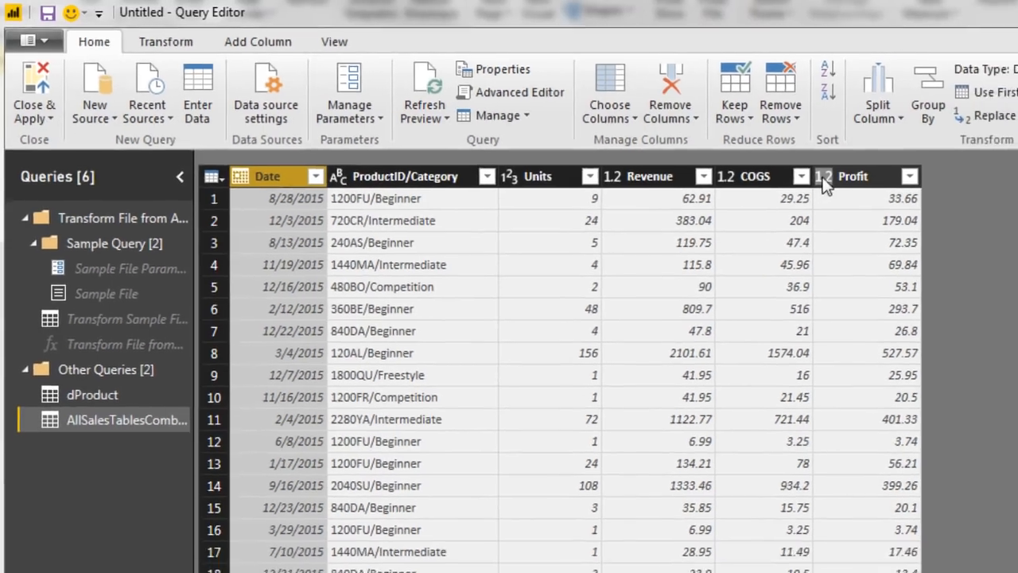
left_click(885, 190)
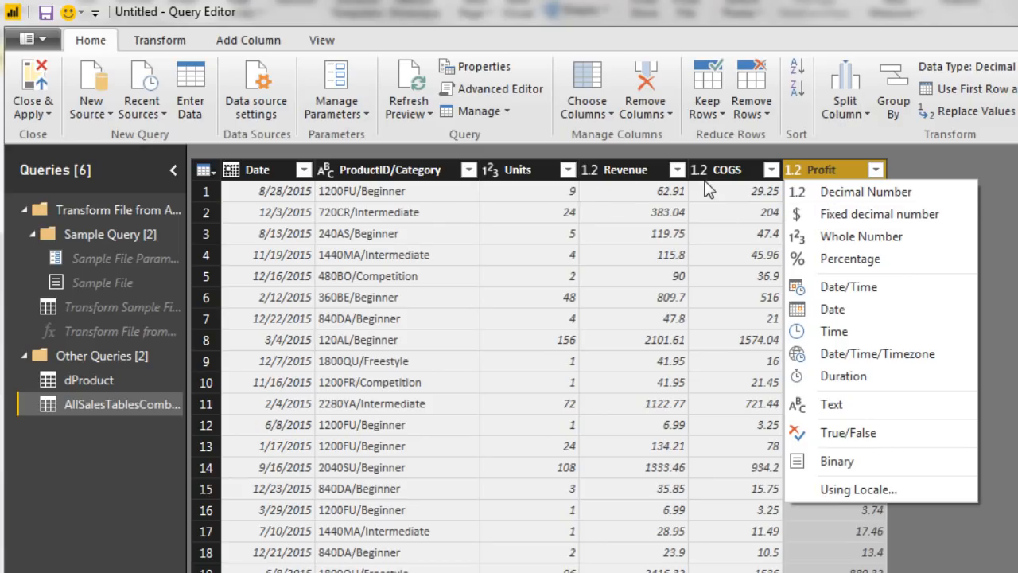
left_click(622, 176)
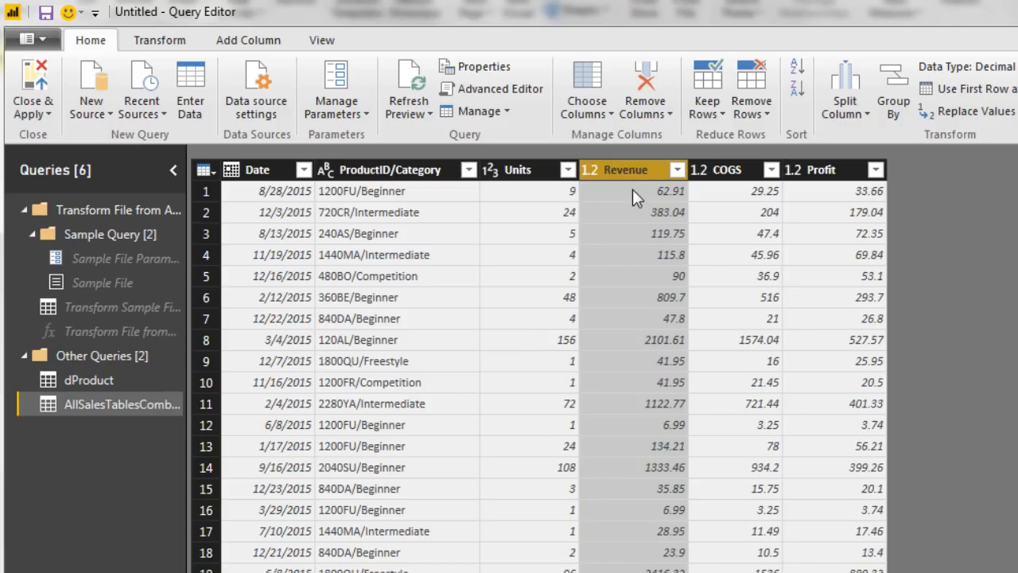
Close the Query Editor with changes applied and display the rows of the AllSalesTablesCombined table in Data view.
left_click(48, 113)
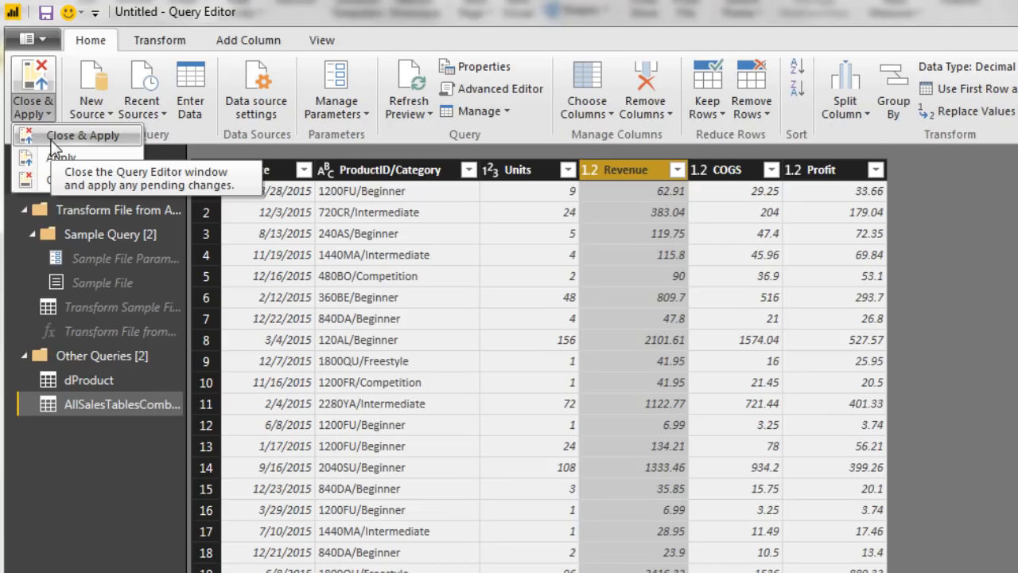
left_click(53, 145)
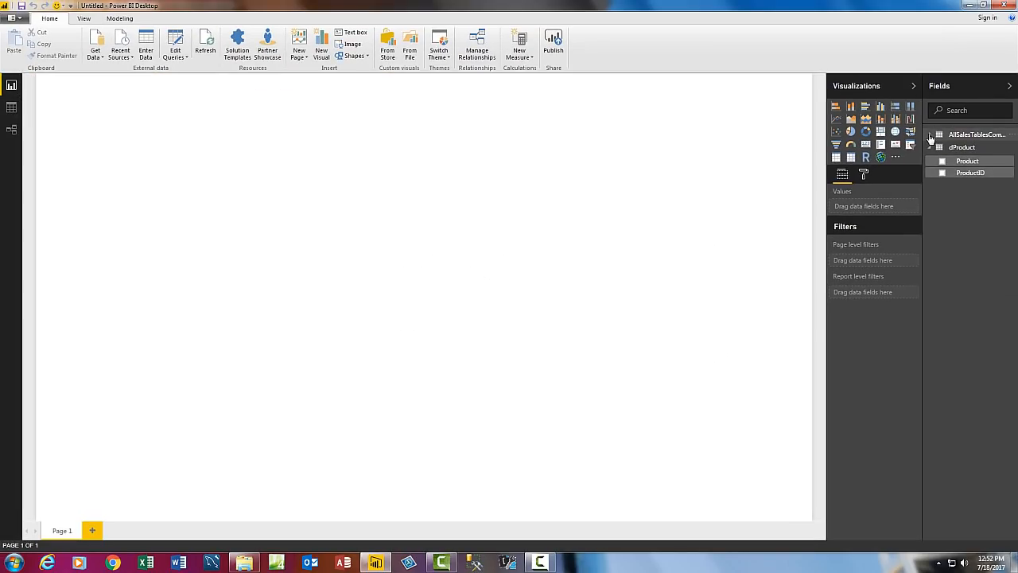
left_click(930, 138)
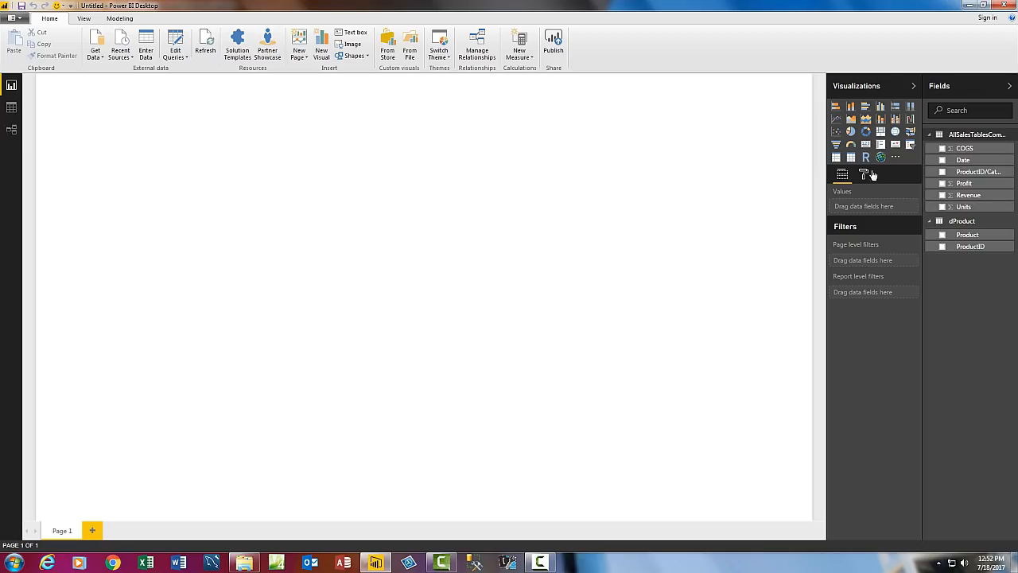
left_click(11, 109)
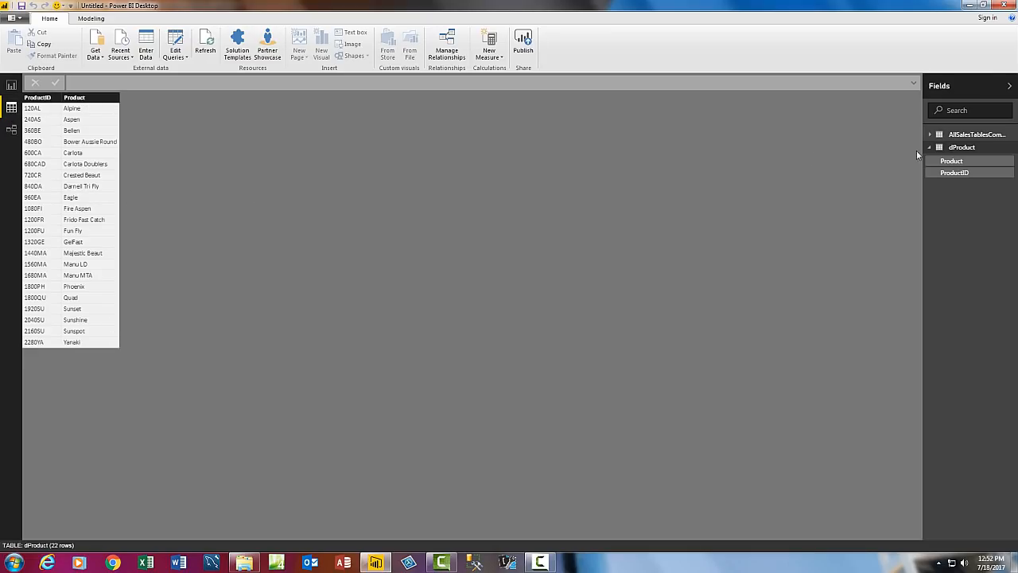
left_click(969, 135)
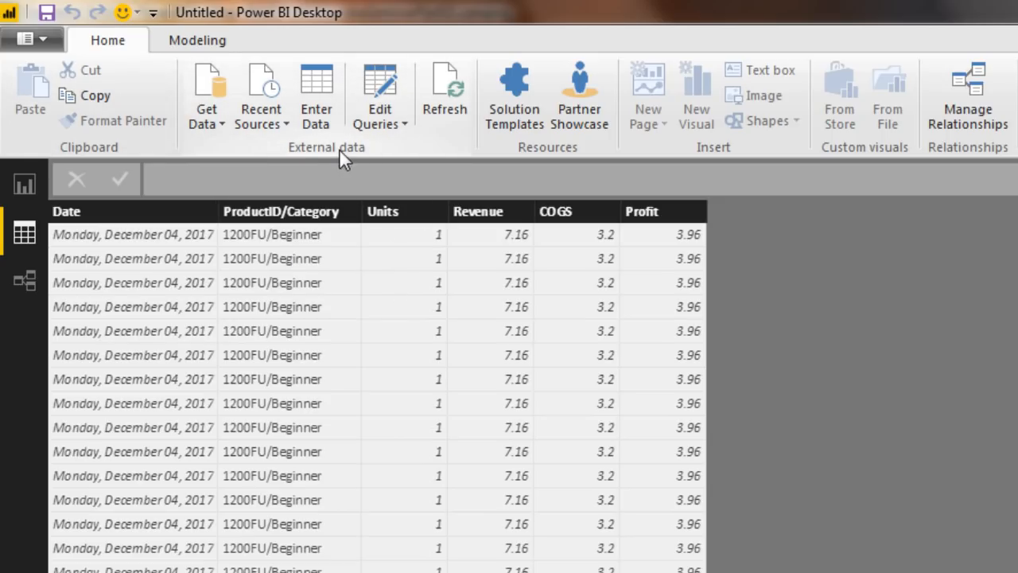
Reopen the AllSalesTablesCombined query in the Query Editor.
left_click(403, 124)
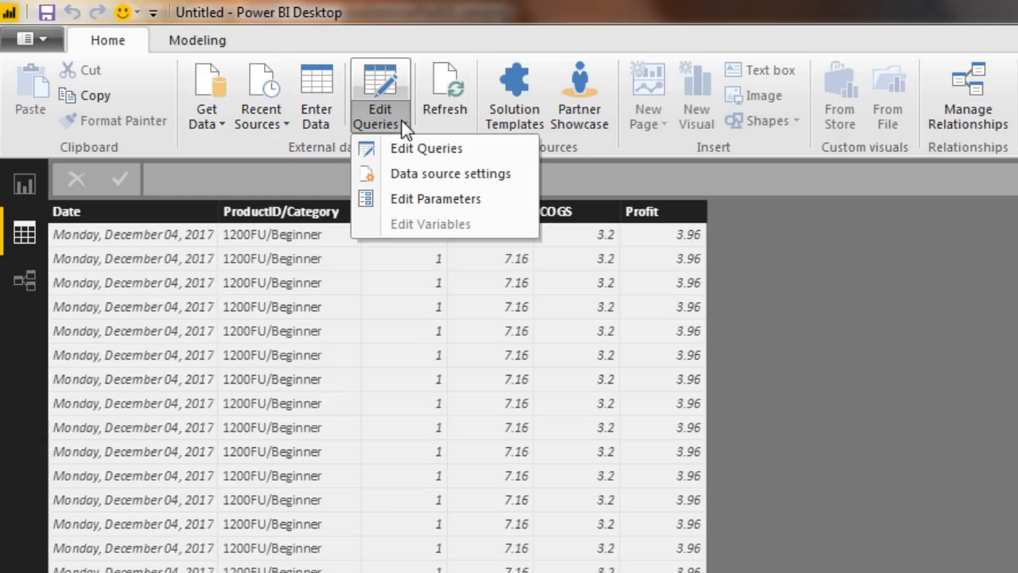
left_click(435, 154)
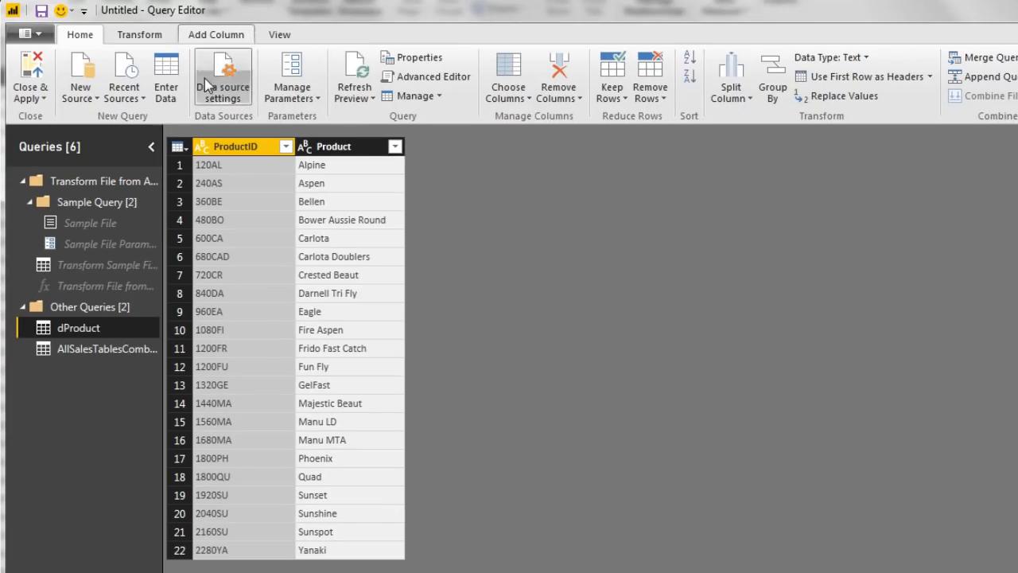
left_click(102, 348)
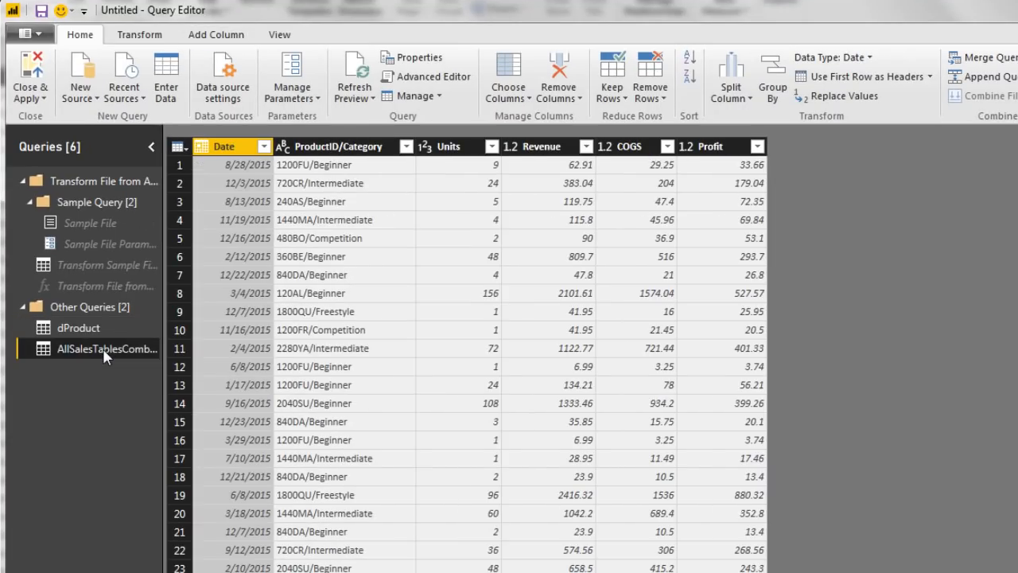
Split the ProductID/Category column at each occurrence of the custom delimiter "/".
left_click(336, 157)
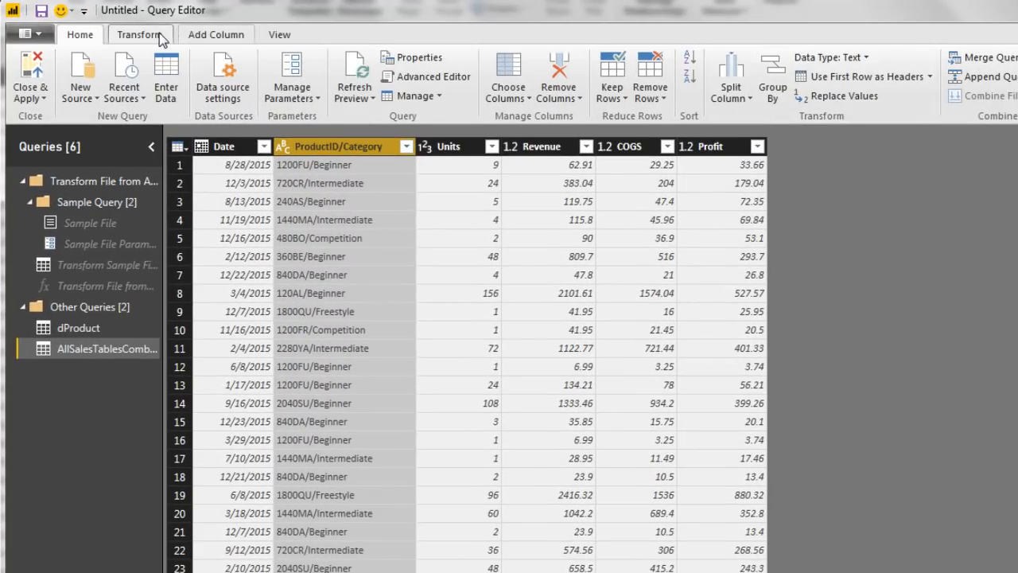
left_click(151, 35)
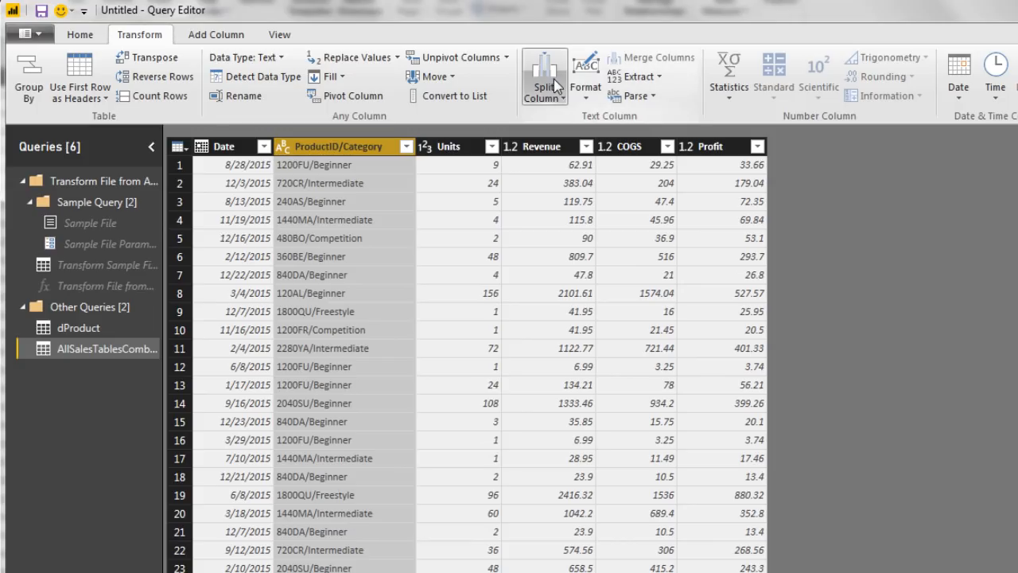
right_click(352, 154)
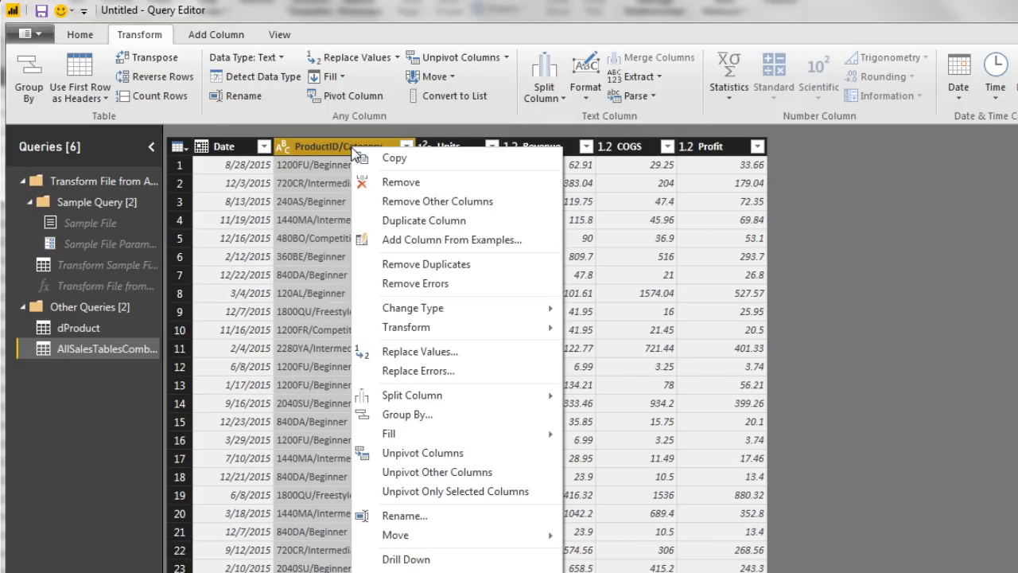
mouse_move(415, 396)
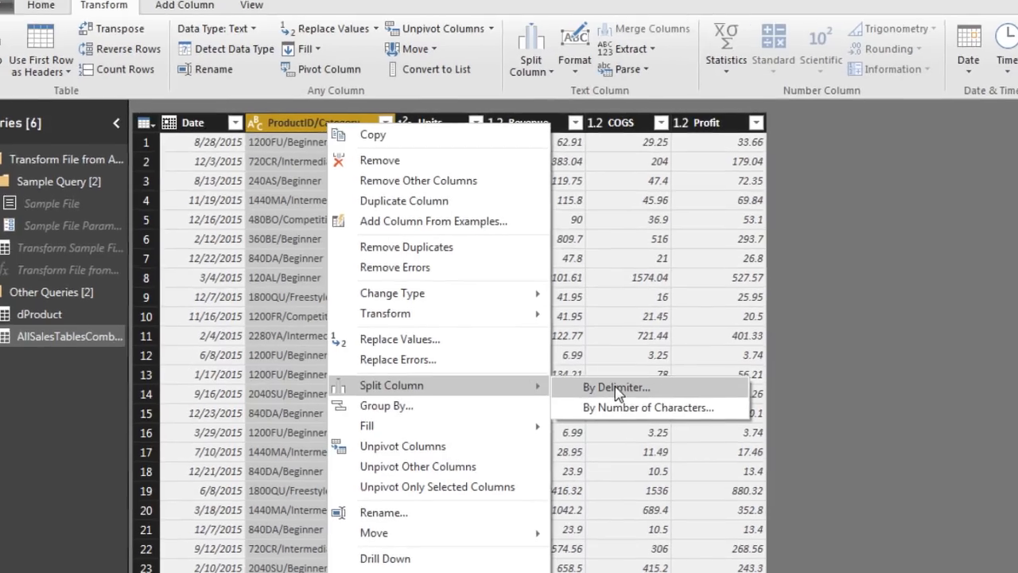
left_click(626, 398)
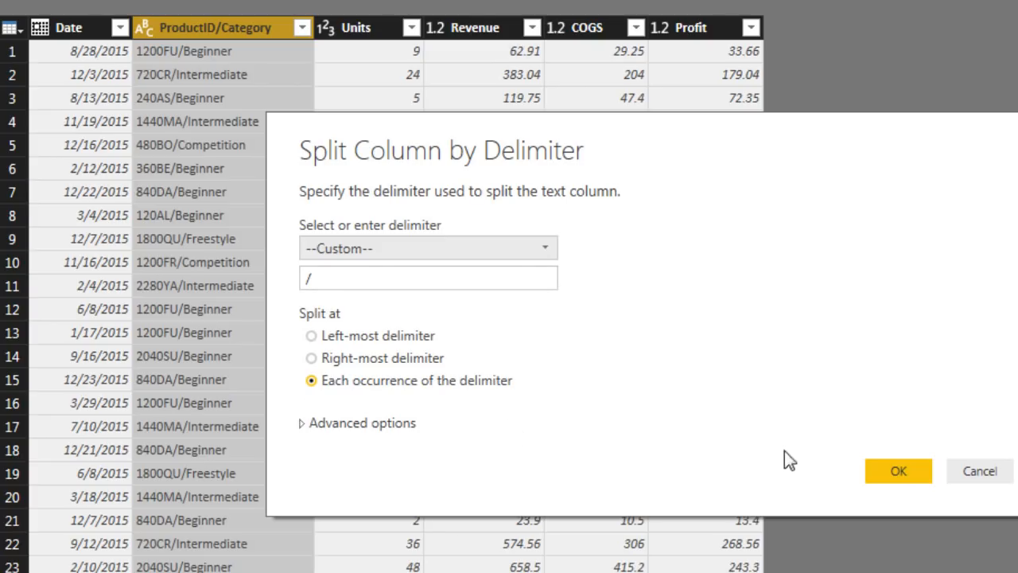
left_click(897, 476)
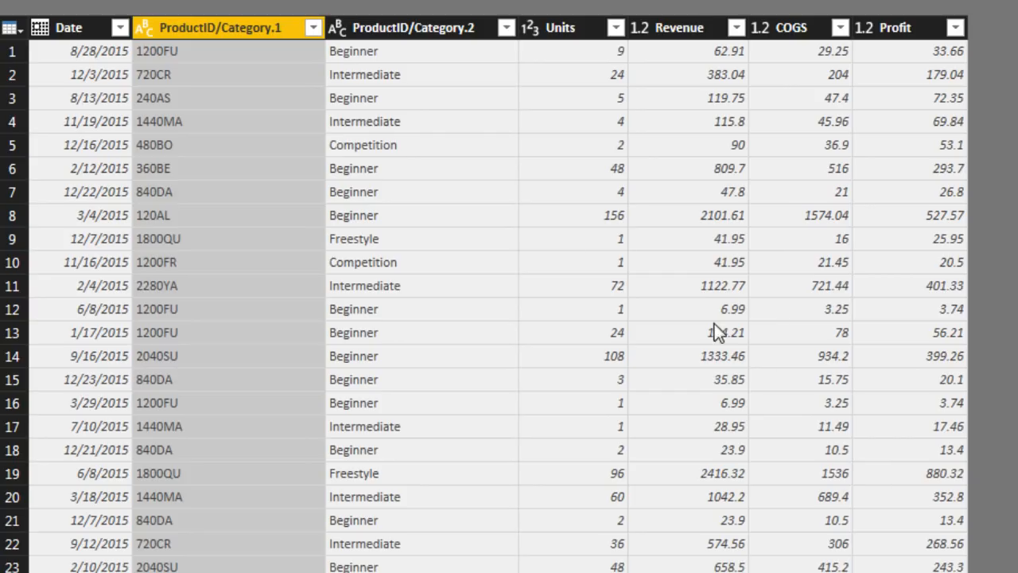
Rename the ProductID/Category.2 column as Category.
left_click(470, 29)
double_click(469, 29)
left_click(483, 30)
key("BackSpace")
key("BackSpace")
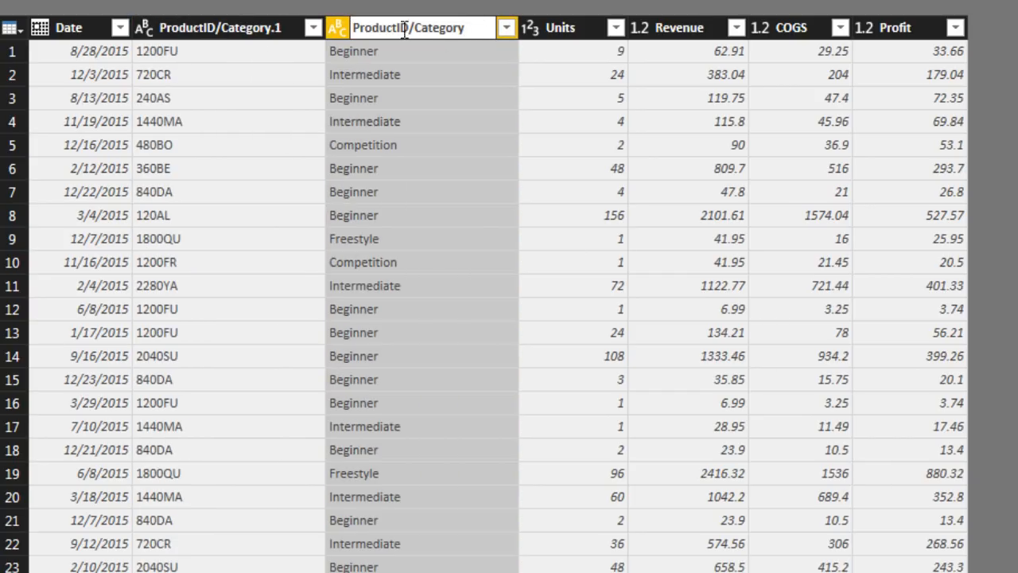
key("BackSpace")
key("BackSpace")
key("BackSpace")
key("BackSpace")
key("BackSpace")
key("BackSpace")
key("BackSpace")
key("BackSpace")
key("BackSpace")
key("BackSpace")
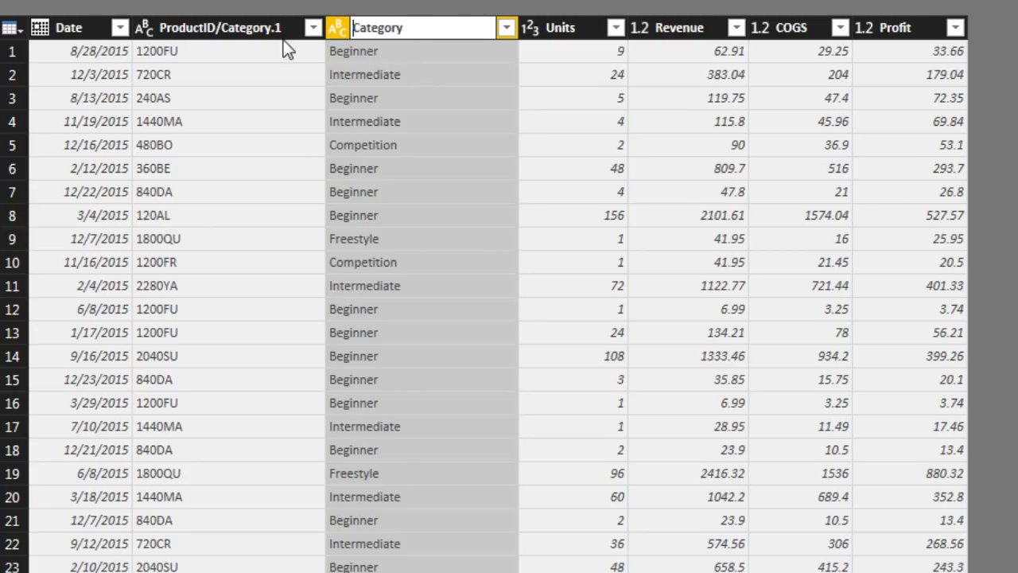
key("Return")
Rename the ProductID/Category.1 column as ProductID.
double_click(263, 25)
left_click(299, 28)
key("BackSpace")
key("BackSpace")
key("BackSpace")
key("BackSpace")
key("BackSpace")
key("BackSpace")
key("BackSpace")
key("BackSpace")
key("BackSpace")
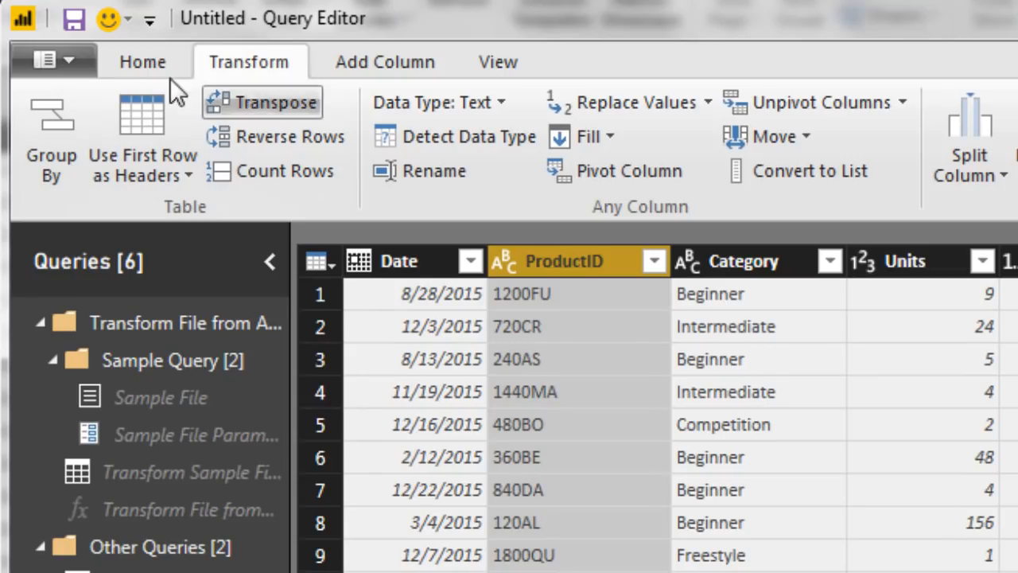
Close the Query Editor and apply the query changes to the data model.
left_click(199, 62)
left_click(64, 101)
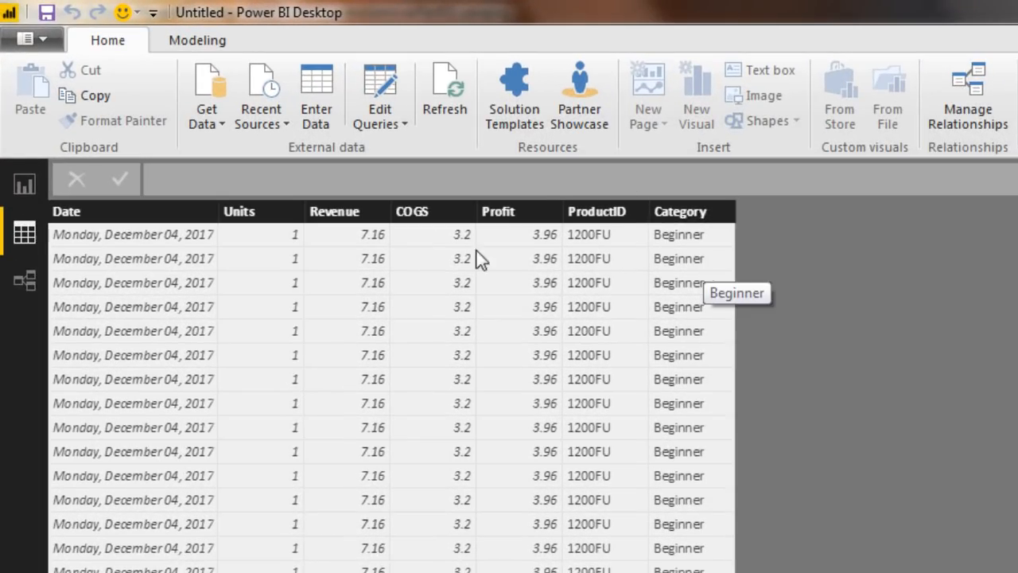
In the relationship diagram, move dProduct lower, reposition AllSalesTablesCombined, and lengthen it to show all its fields.
left_click(24, 282)
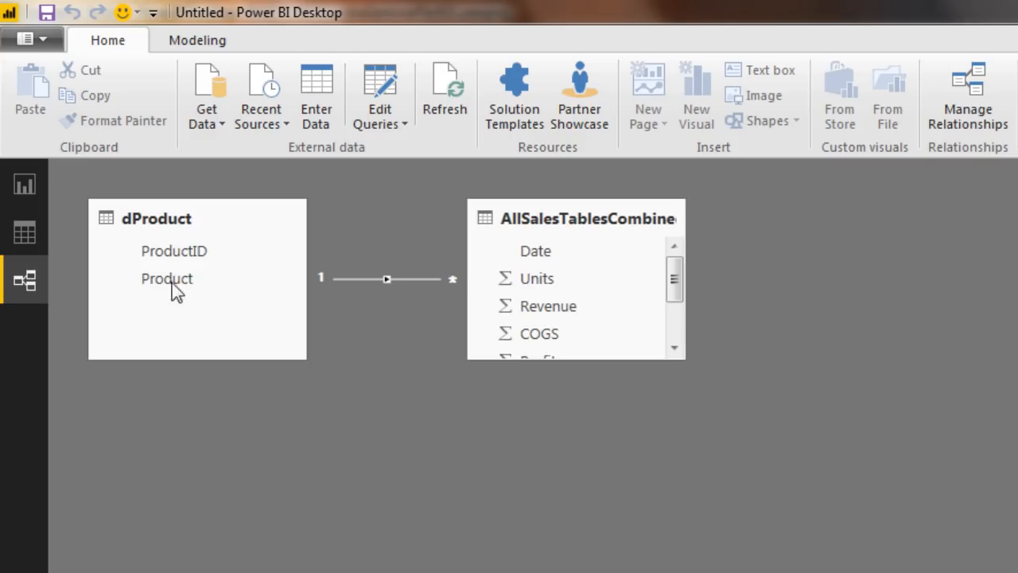
left_click_drag(255, 216, 280, 376)
left_click(596, 238)
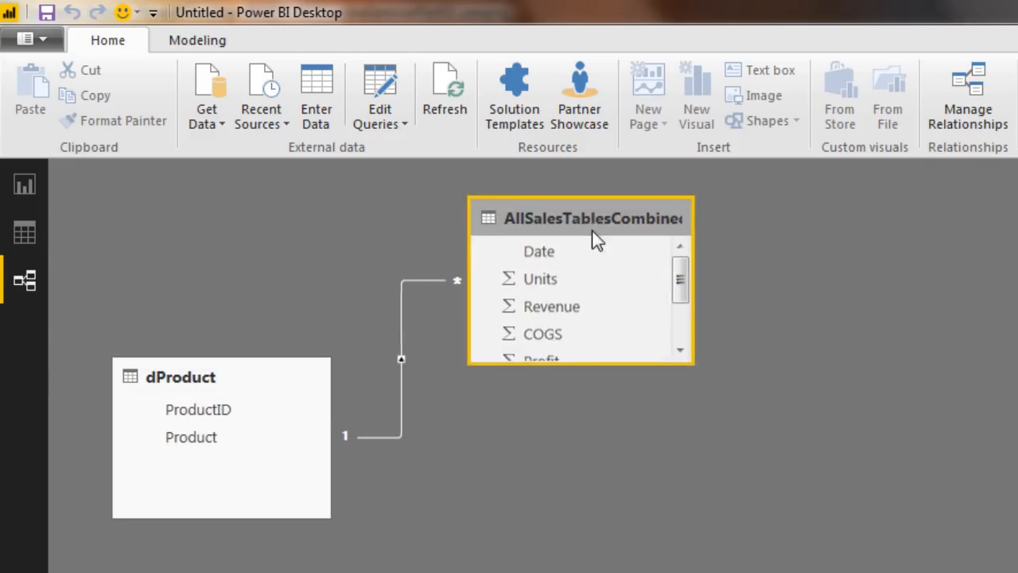
left_click_drag(596, 238, 655, 299)
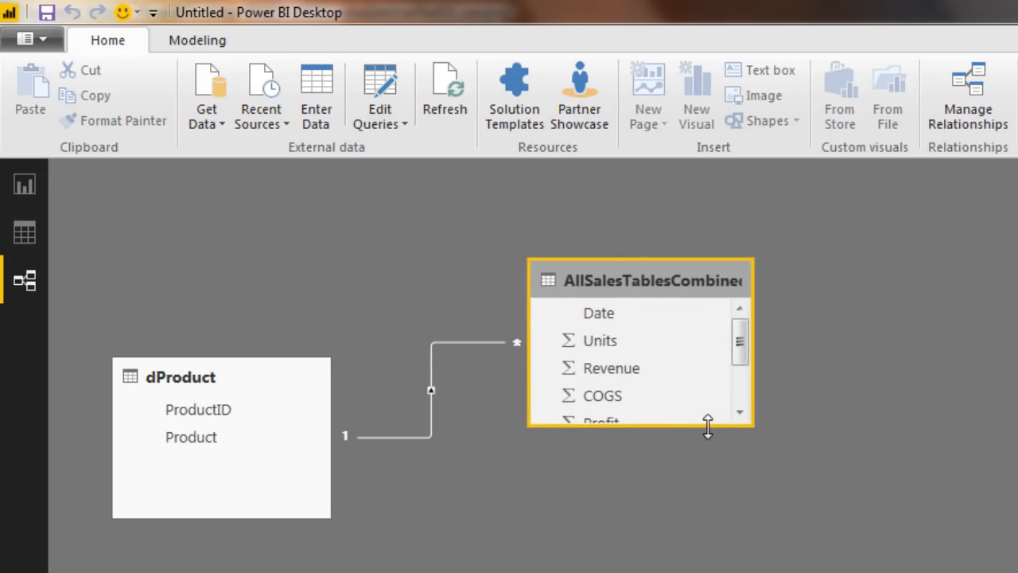
left_click_drag(707, 423, 707, 572)
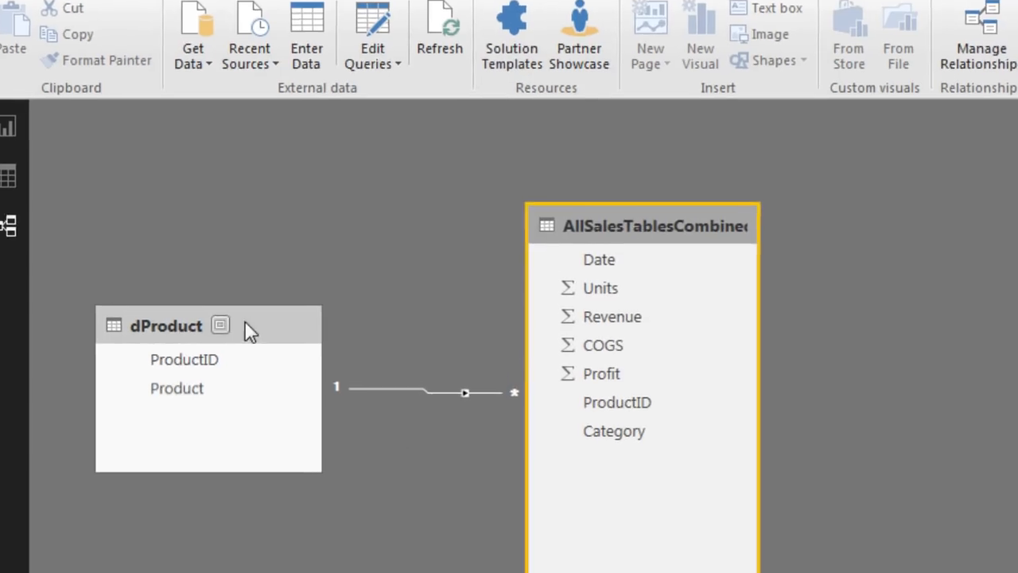
left_click_drag(257, 381, 253, 469)
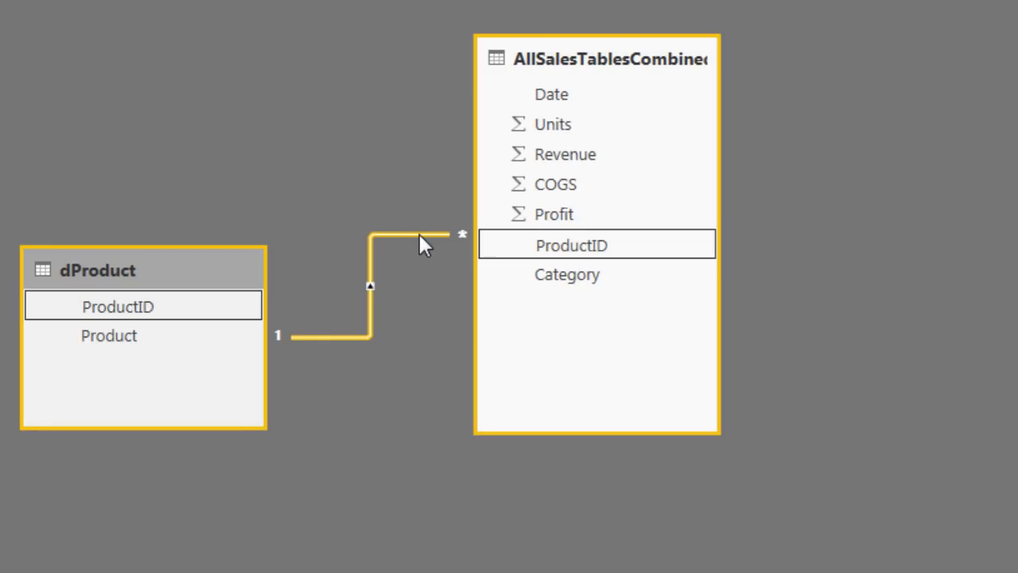
left_click_drag(112, 343, 137, 427)
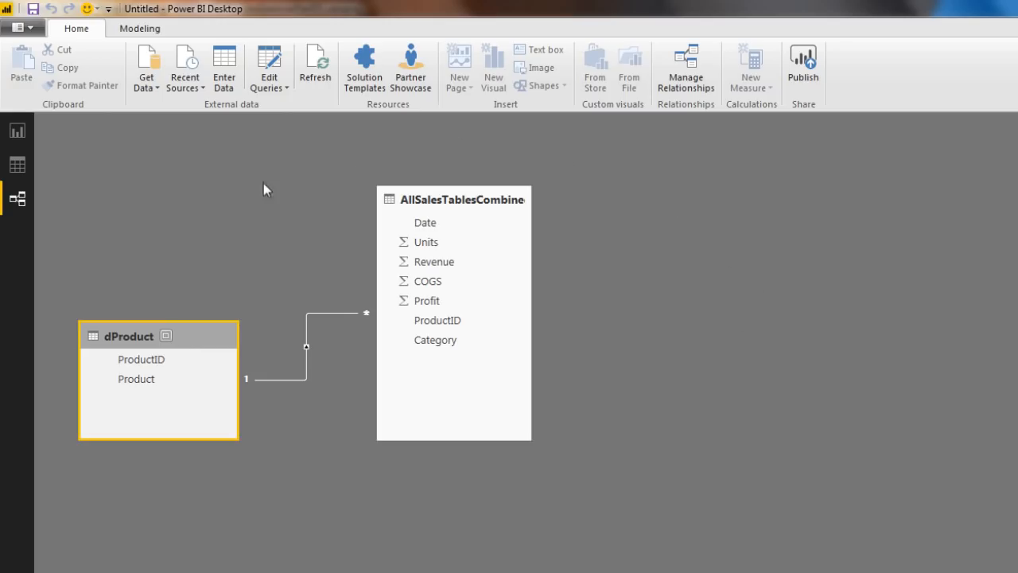
In the data view, start a new calculated table with the DAX formula dDate=CALENDAR(.
left_click(16, 167)
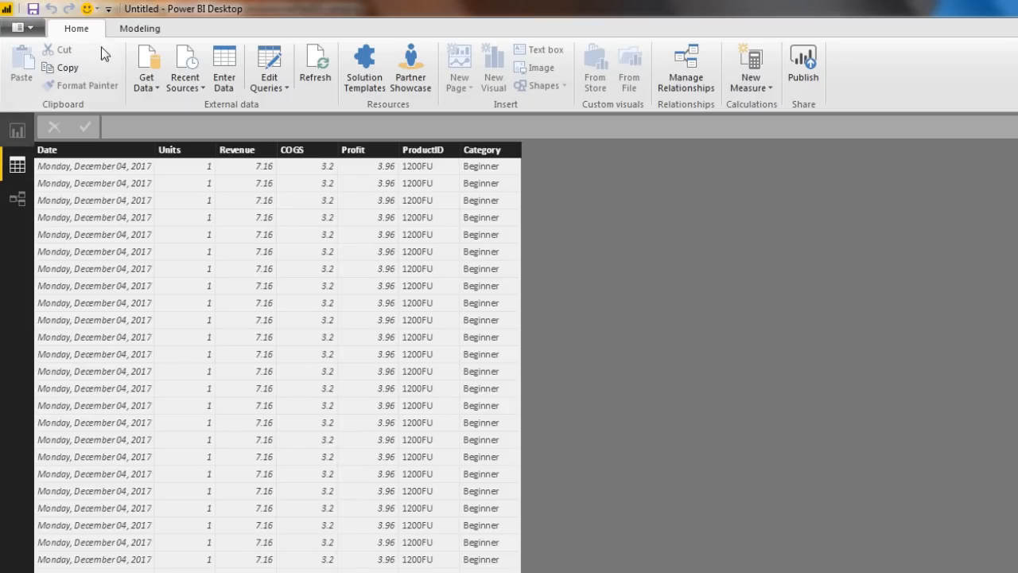
left_click(140, 29)
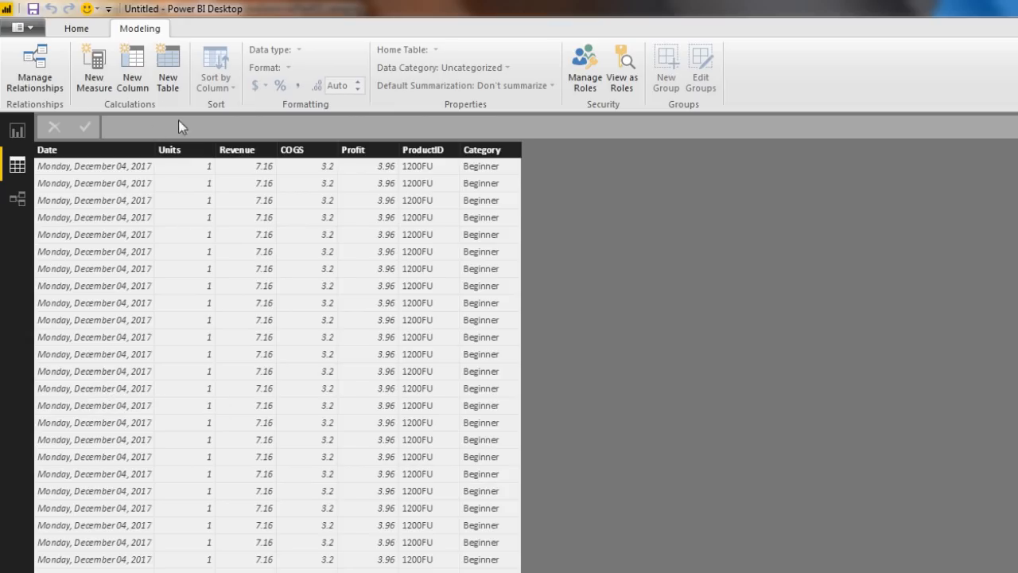
left_click(165, 67)
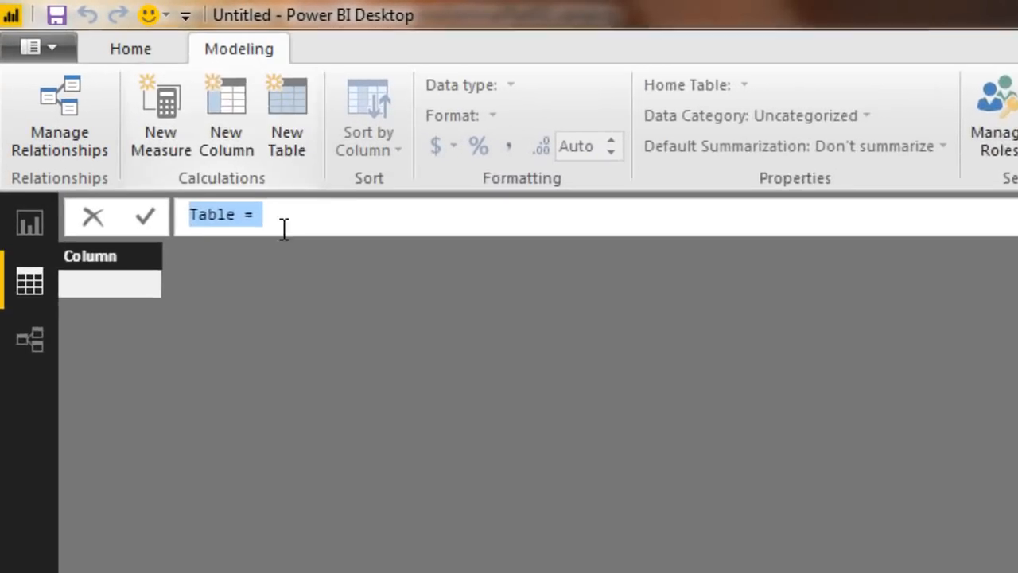
left_click(167, 131)
left_click_drag(303, 240, 137, 249)
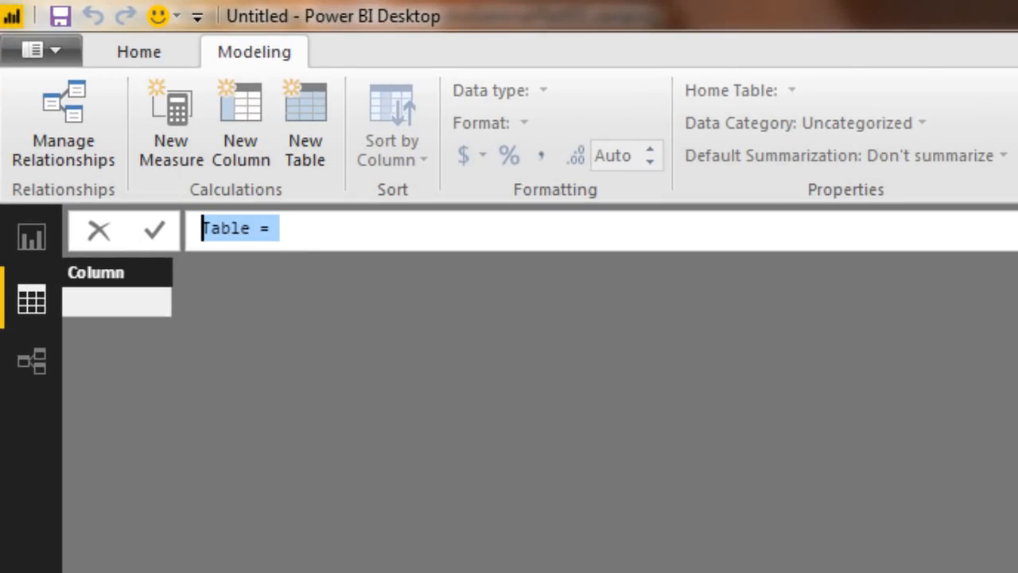
type("dDate=")
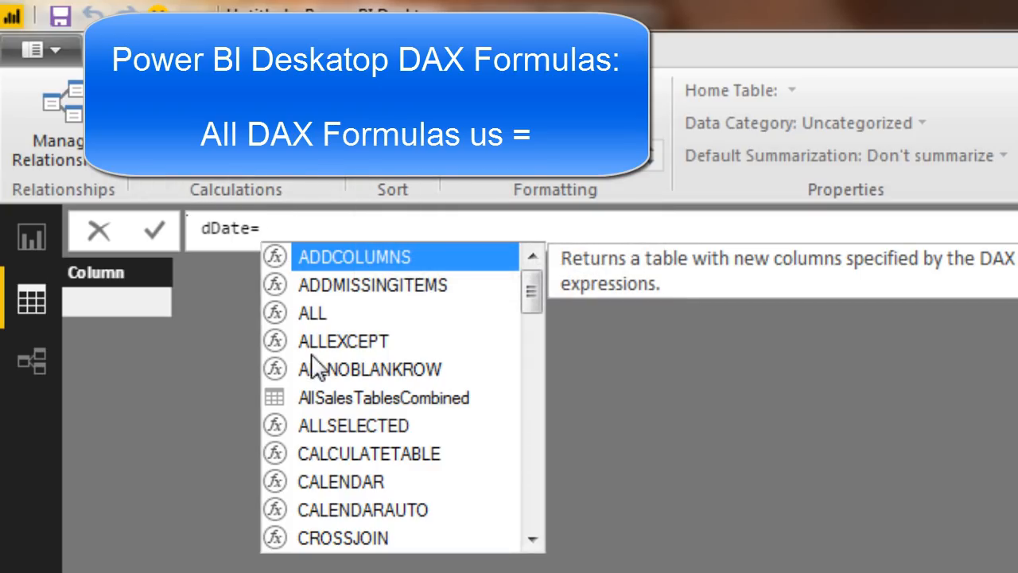
type("ca")
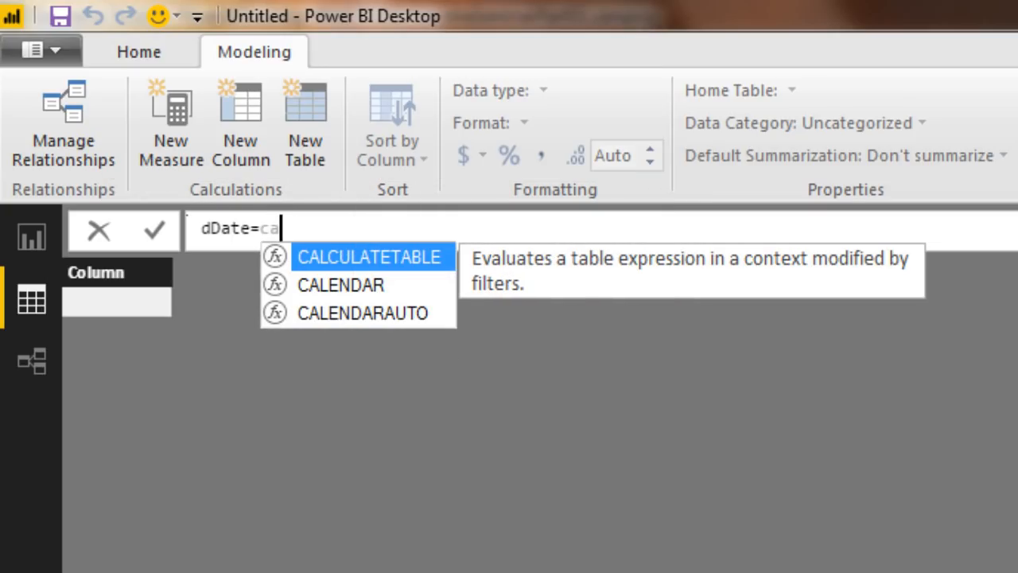
key("Down")
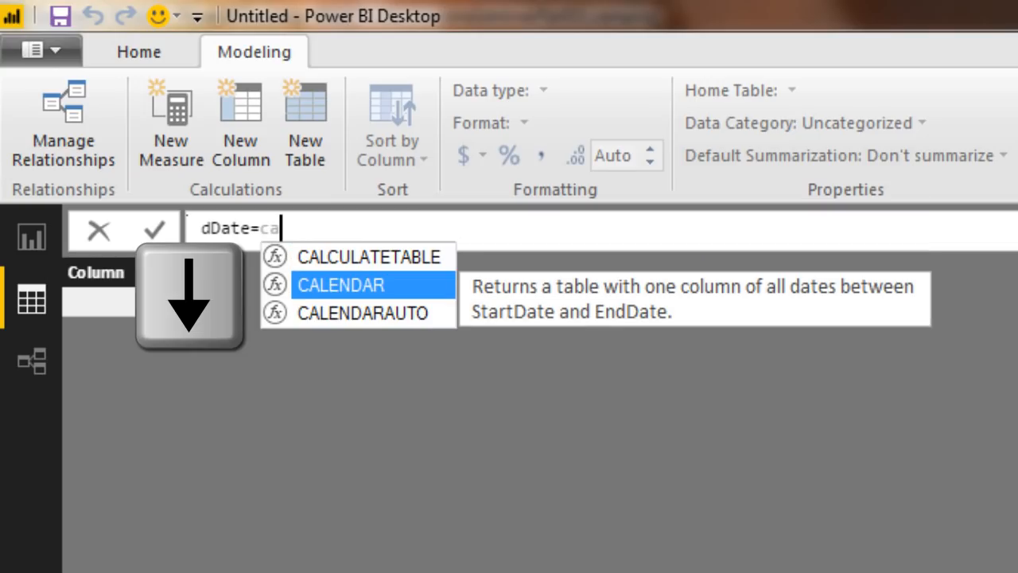
key("Tab")
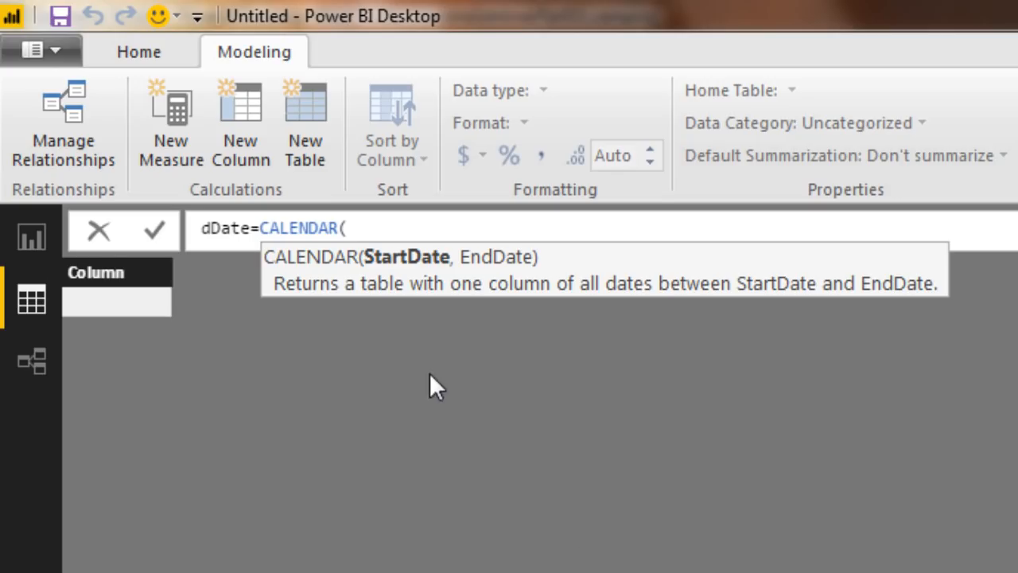
Enter MIN(AllSalesTablesCombined[Date]) as the StartDate argument of CALENDAR.
type("min(")
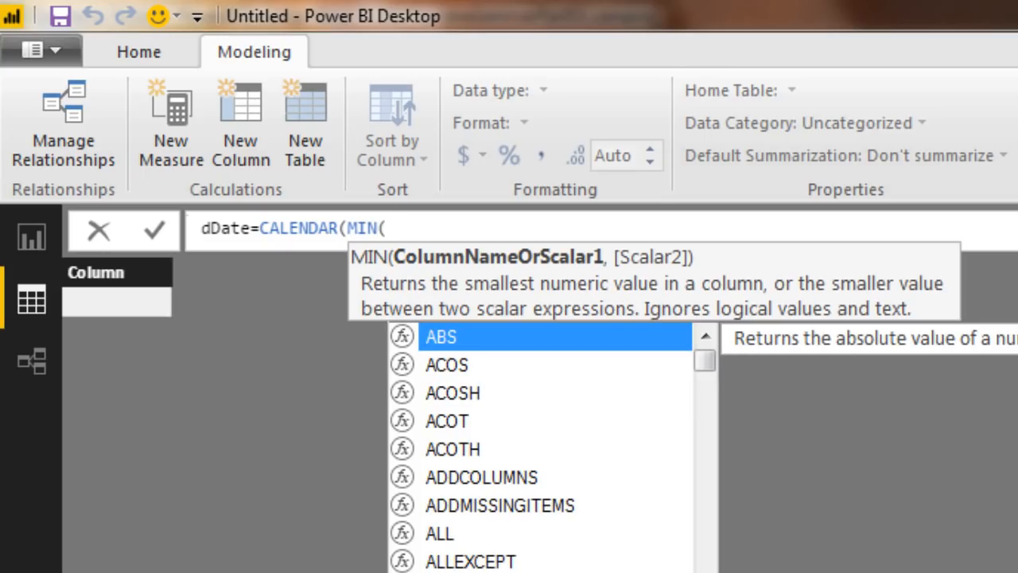
type("all")
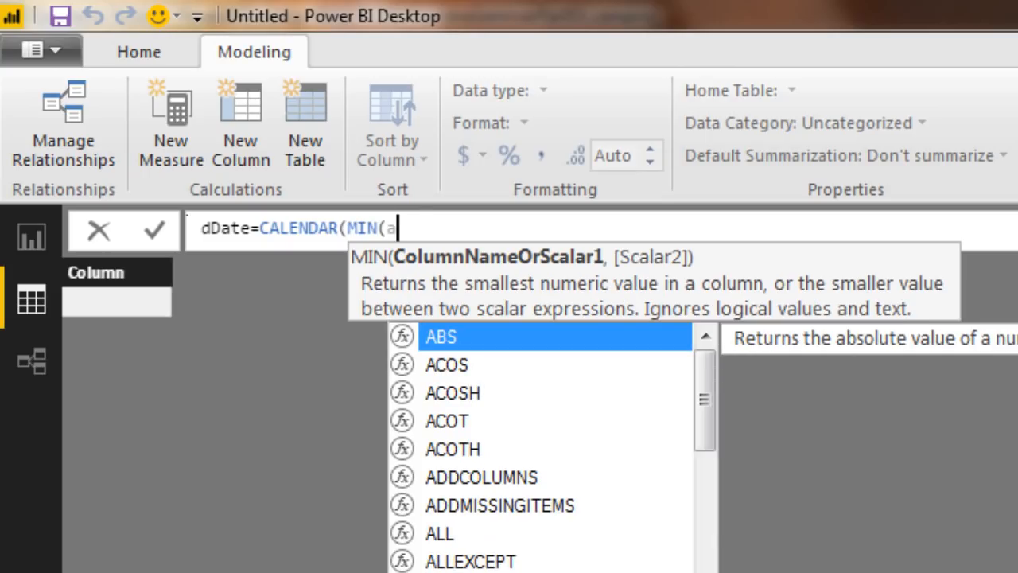
key("Down")
key("Down")
key("Down")
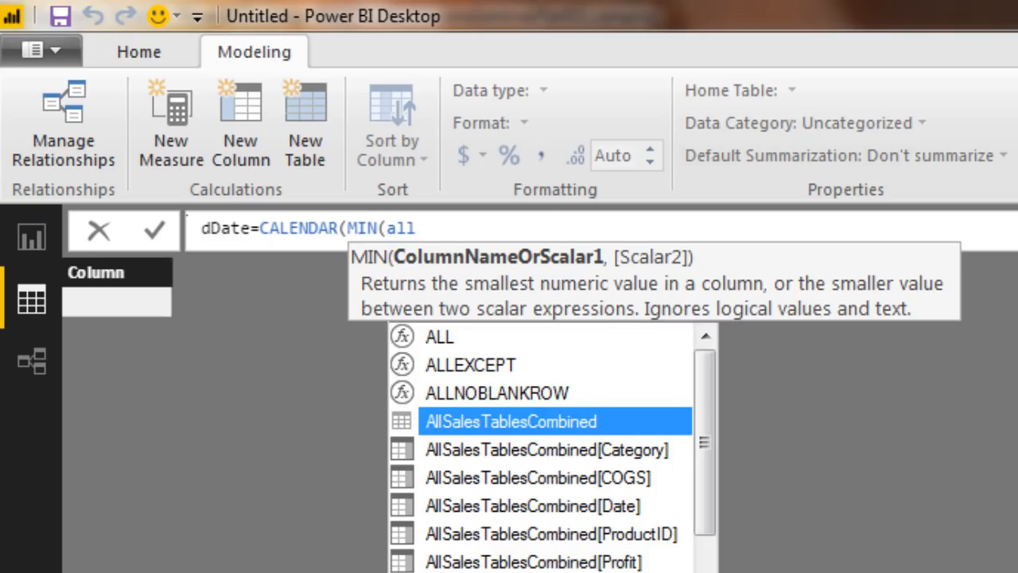
key("Down")
key("Down")
key("Down")
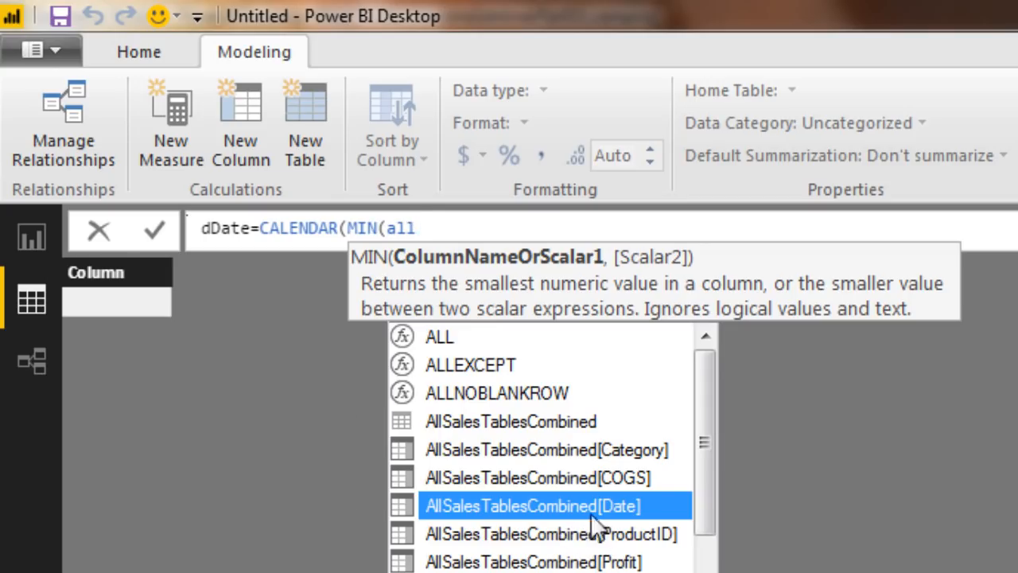
key("Tab")
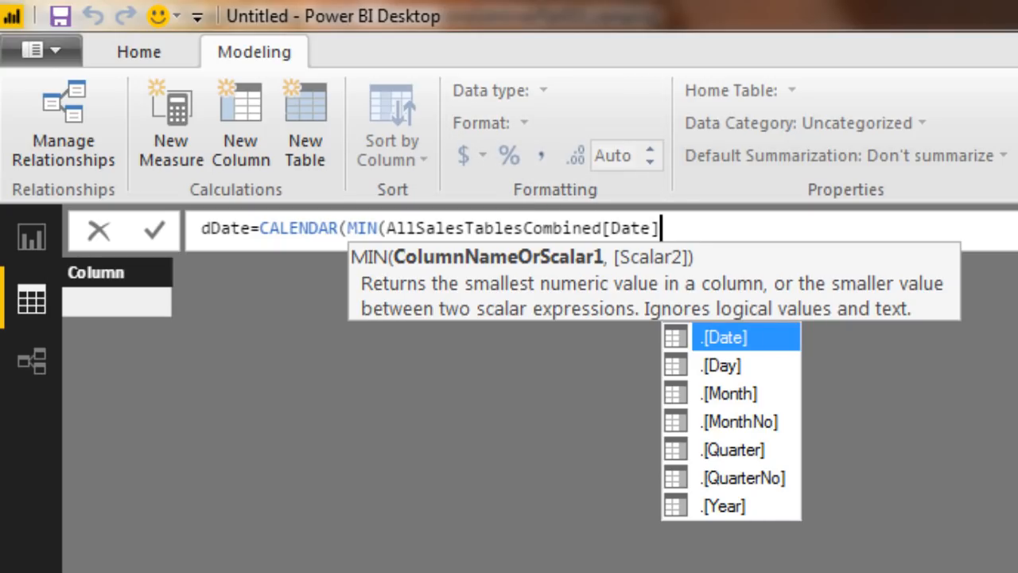
type(")")
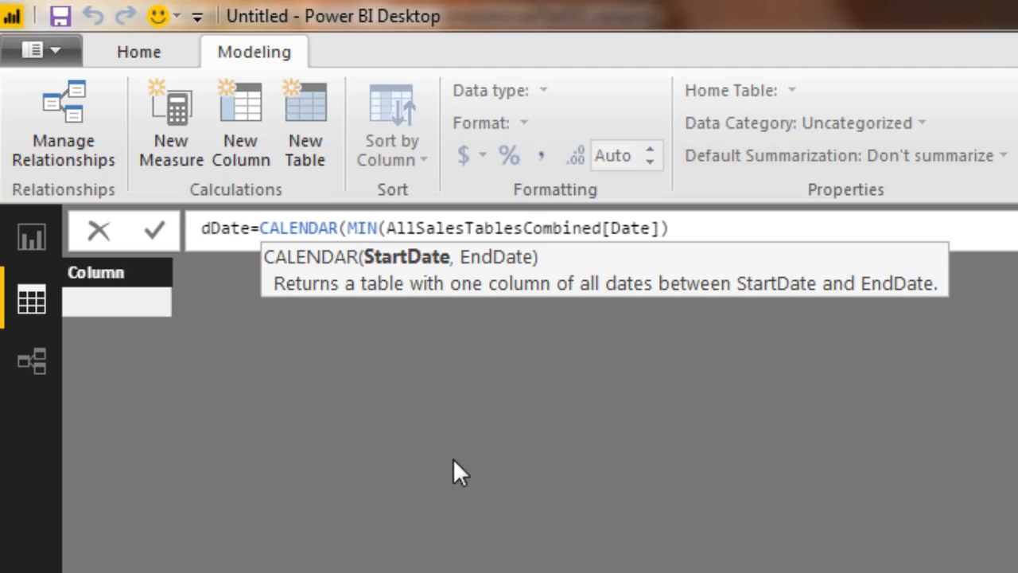
Wrap the MIN expression in DATE and YEAR with month 1 and day 1, giving DATE(YEAR(MIN(AllSalesTablesCombined[Date])),1,1).
type("date")
key("Tab")
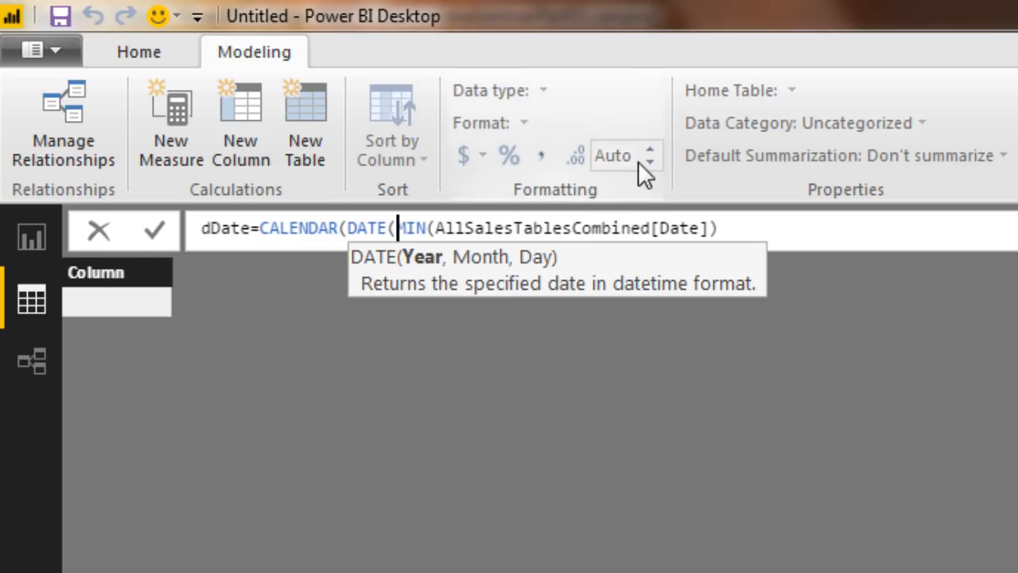
type("y")
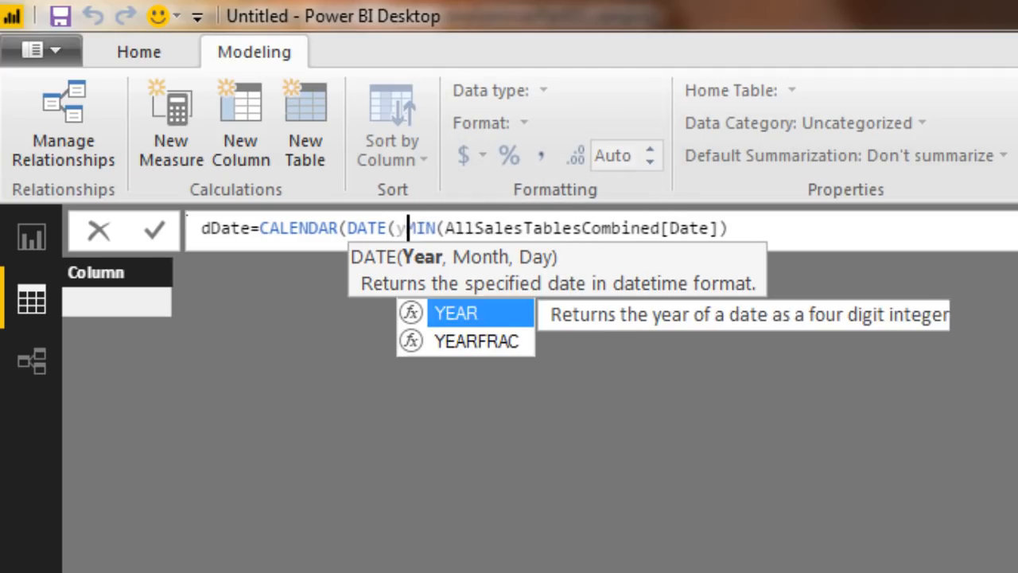
type("ear")
key("Tab")
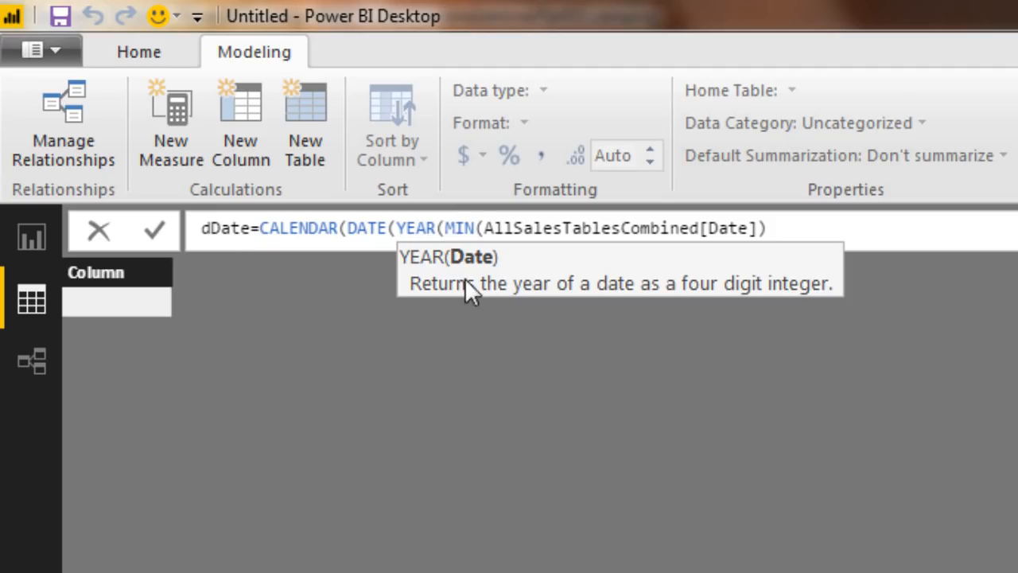
left_click(780, 231)
type(")")
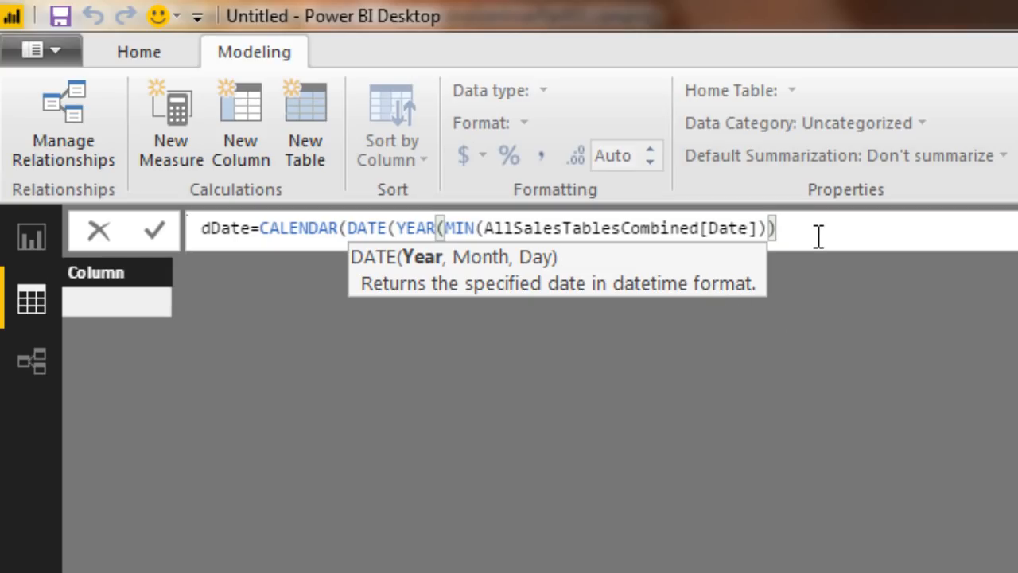
type(",")
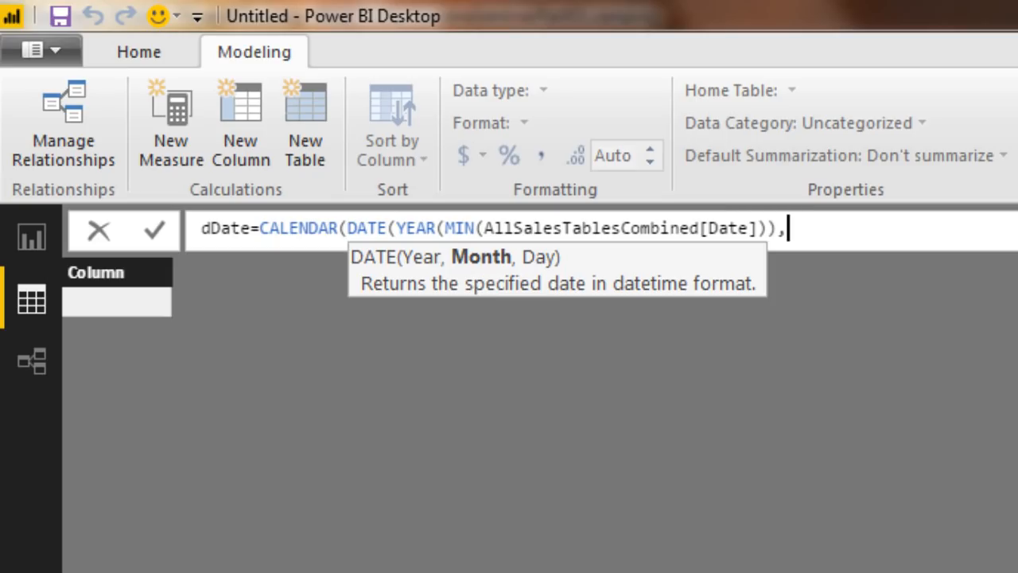
type("1,")
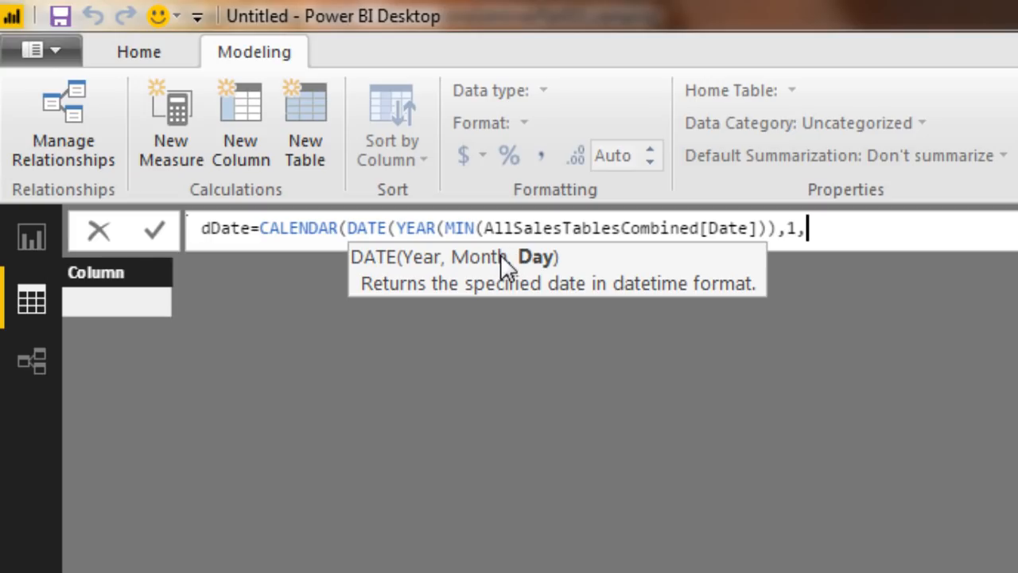
type("1)")
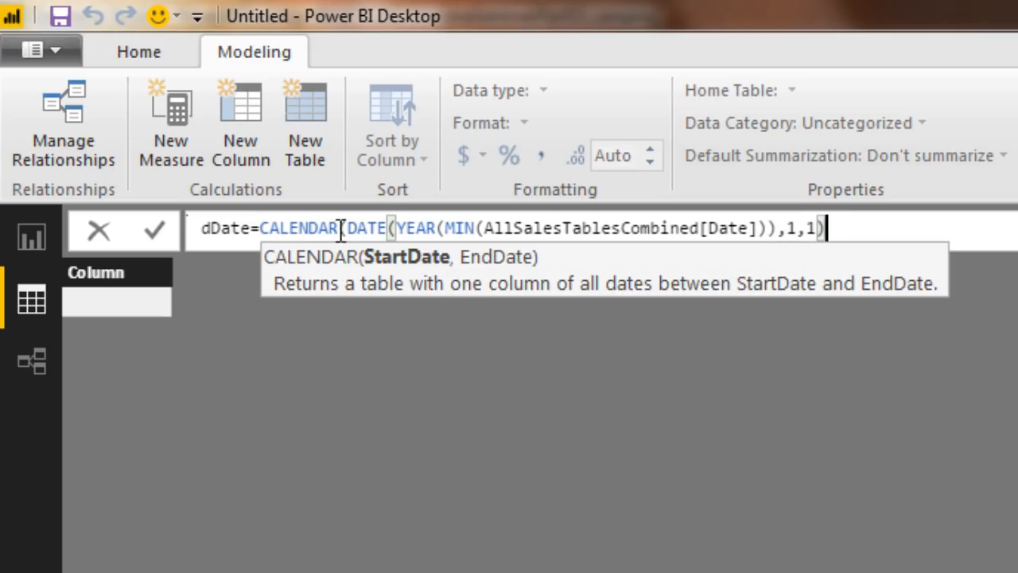
left_click_drag(348, 229, 934, 230)
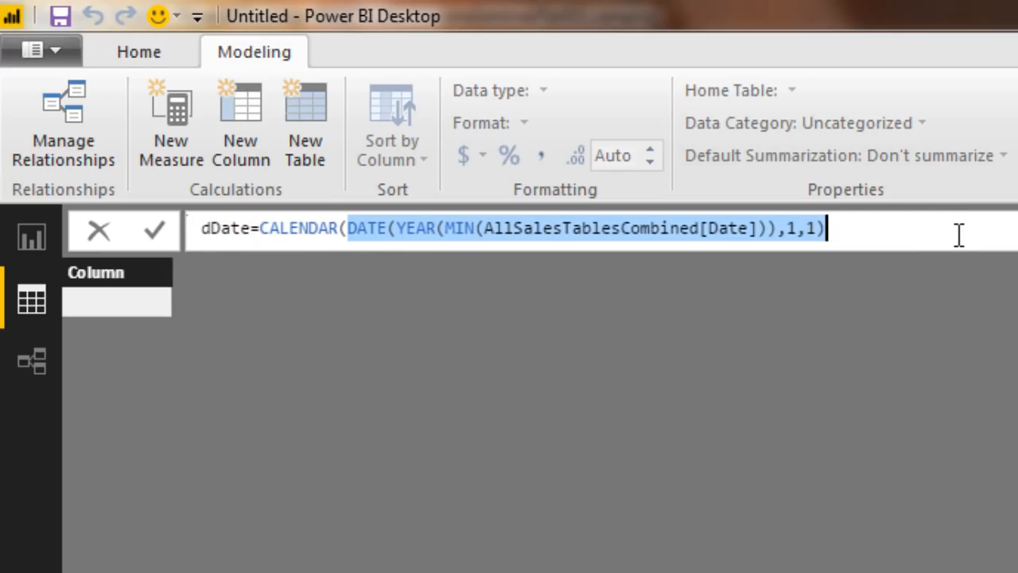
left_click(857, 232)
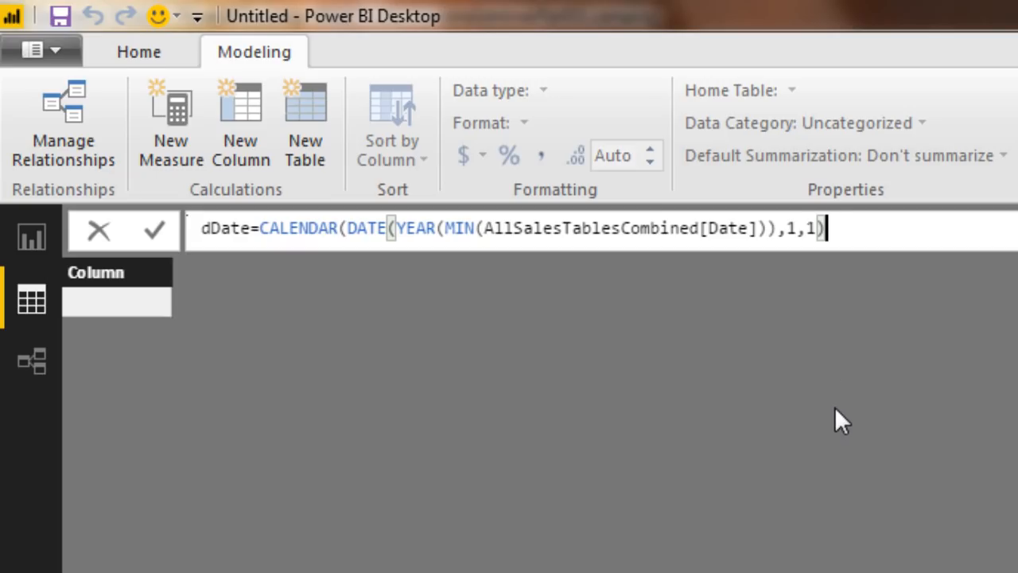
Begin the EndDate argument of CALENDAR with DATE(MAX(AllSalesTablesCombined[Date]).
type(",")
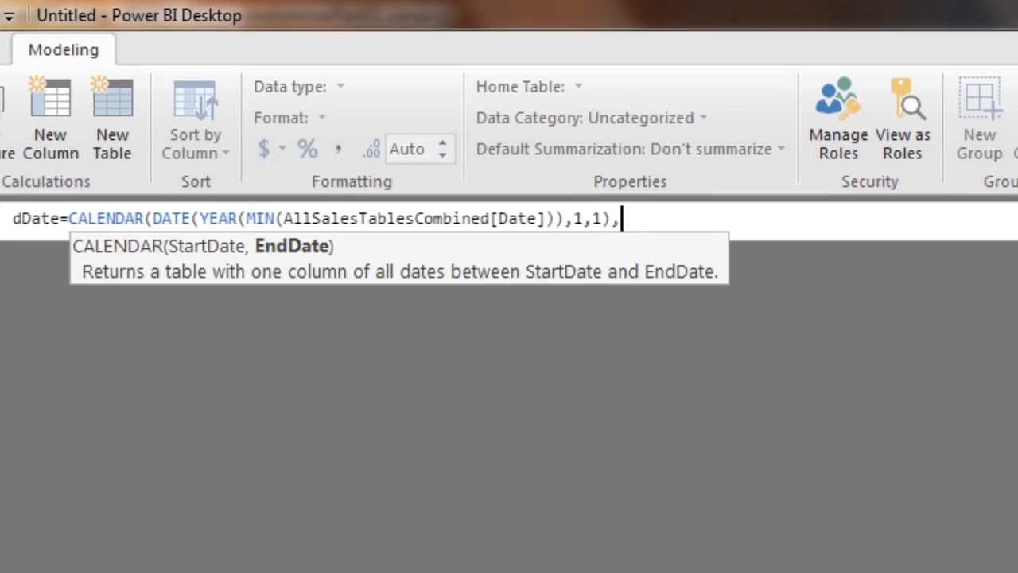
type("date")
key("Tab")
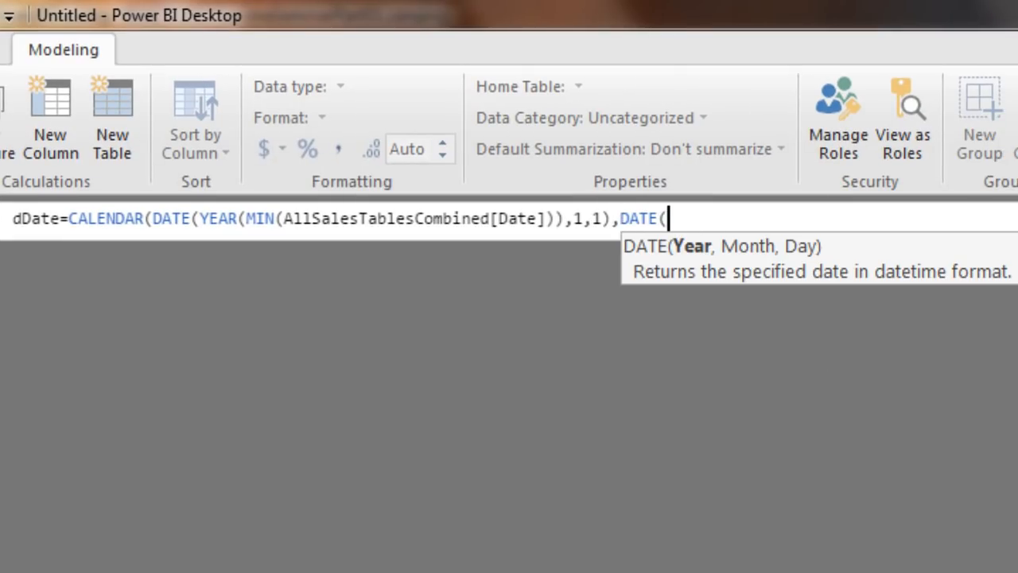
type("max")
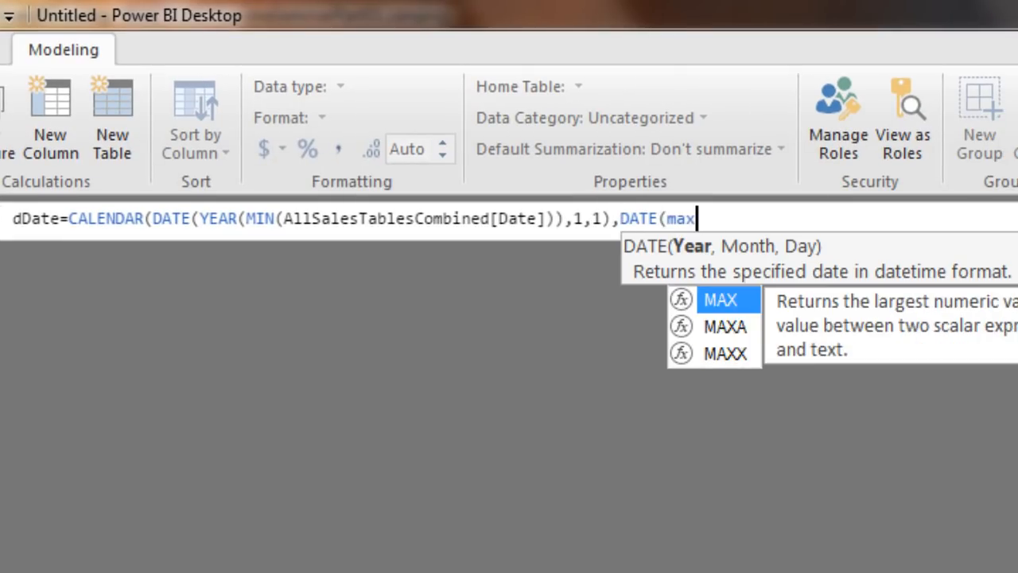
key("Tab")
type("all")
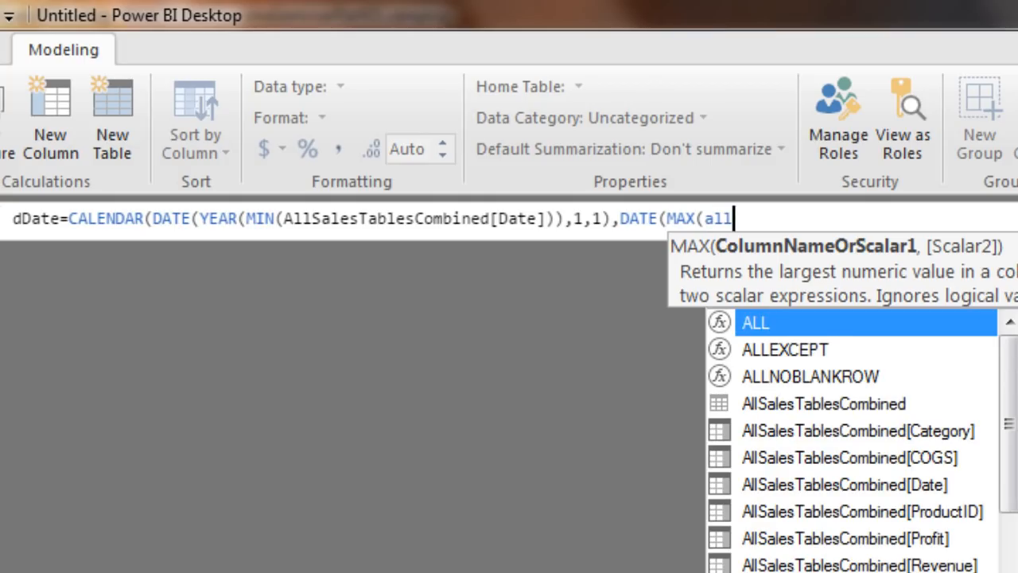
key("Down")
key("Down")
key("Down")
key("Down")
key("Down")
key("Down")
key("Tab")
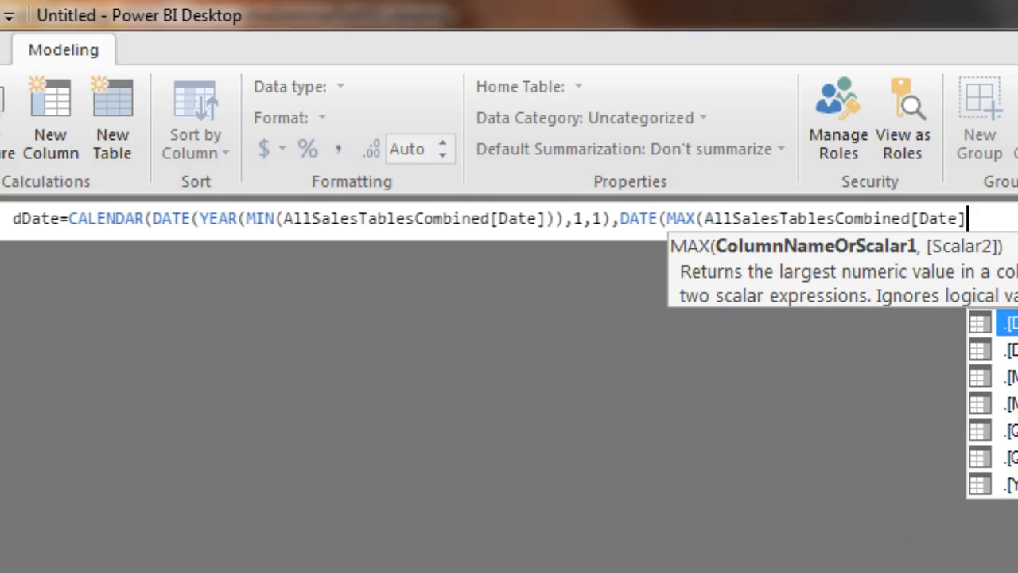
type(")")
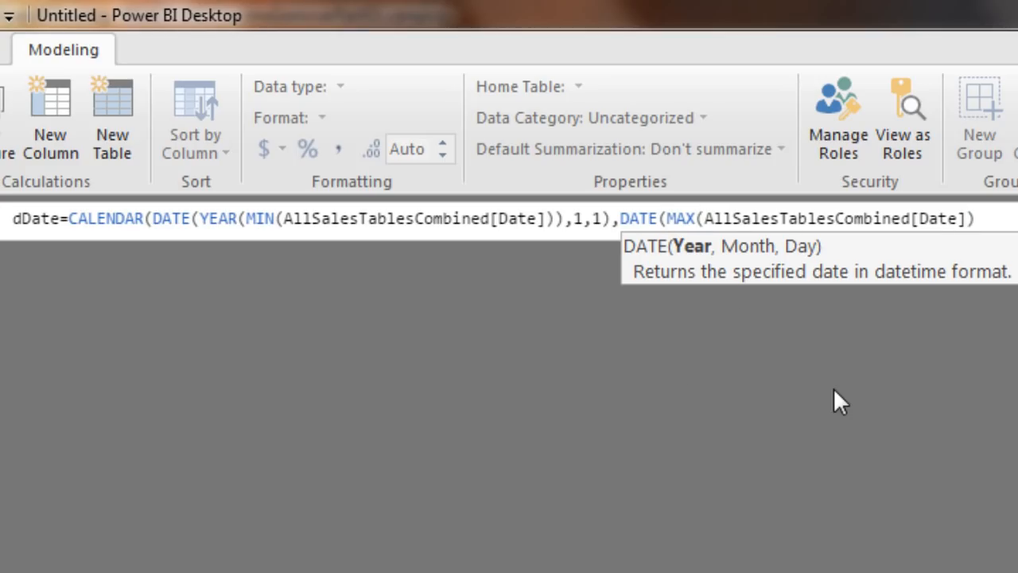
Wrap the MAX expression in YEAR, set month 12 and day 31, and commit the completed dDate table formula.
type("year")
key("Tab")
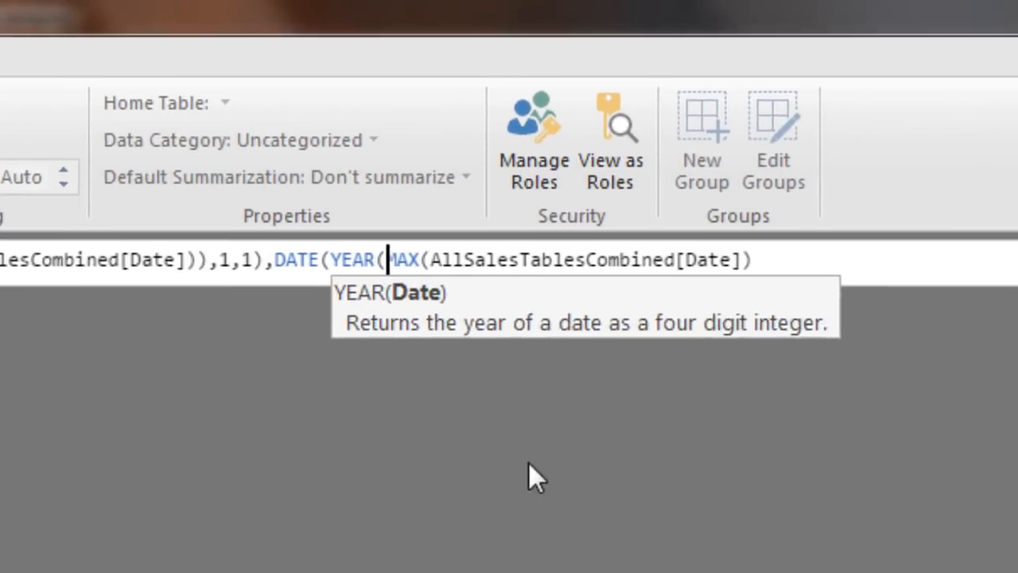
left_click(751, 259)
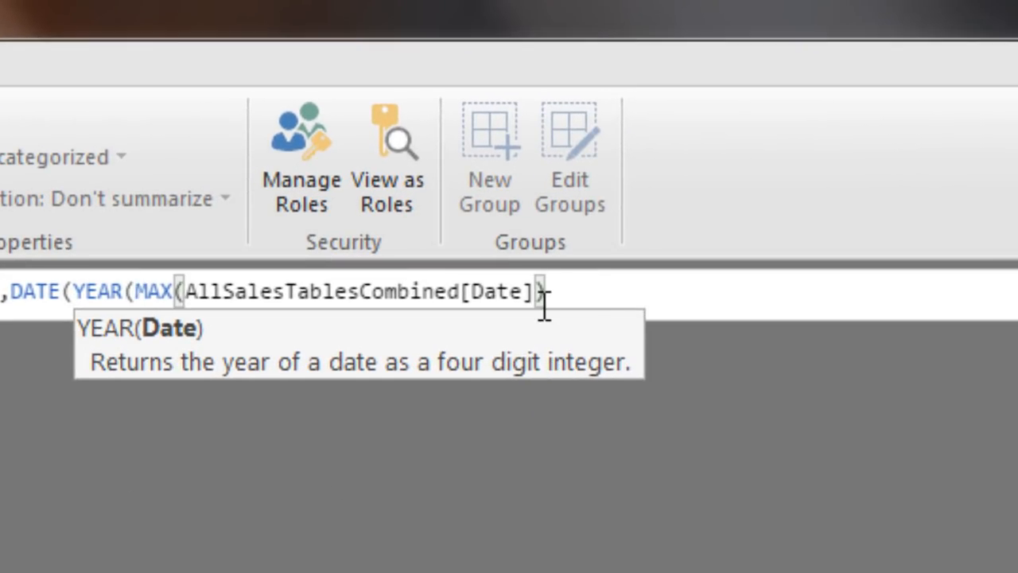
type(")")
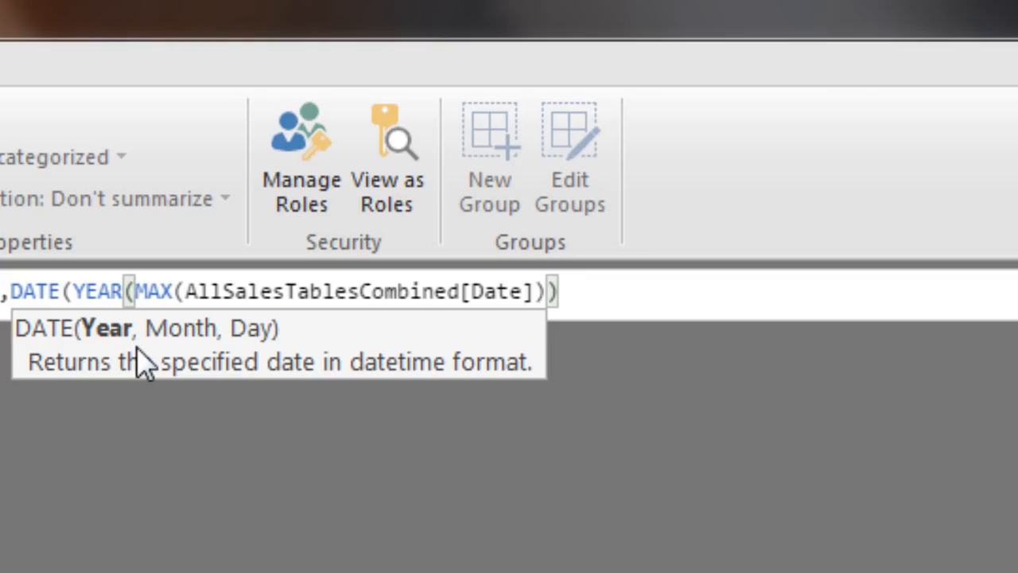
type(",")
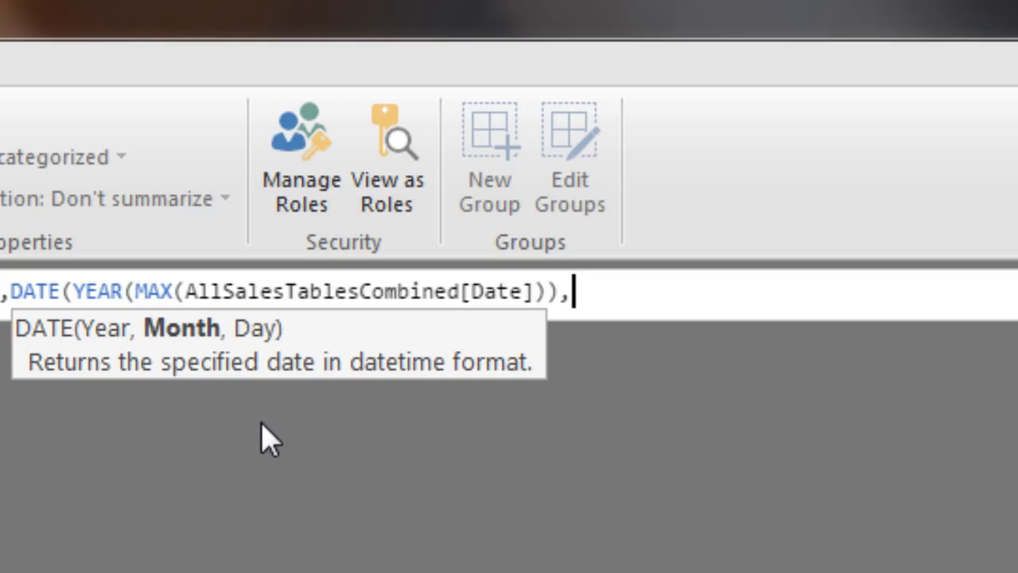
type("12,")
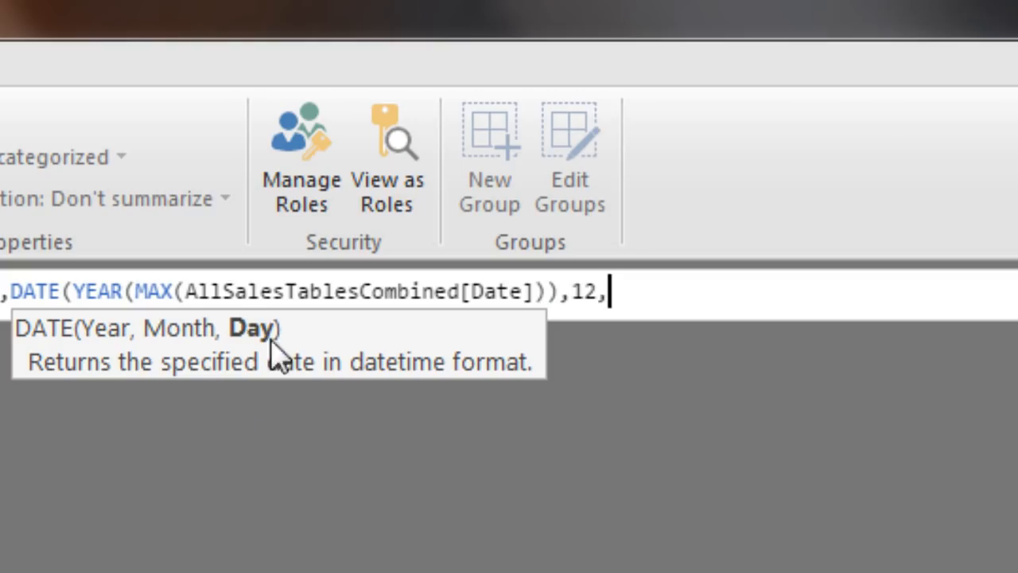
type("31")
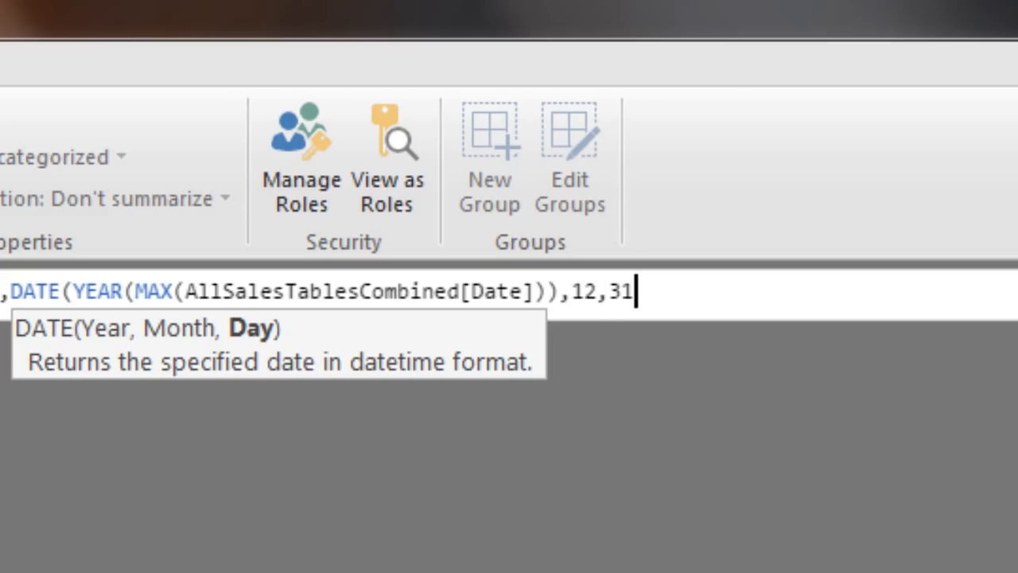
type(")")
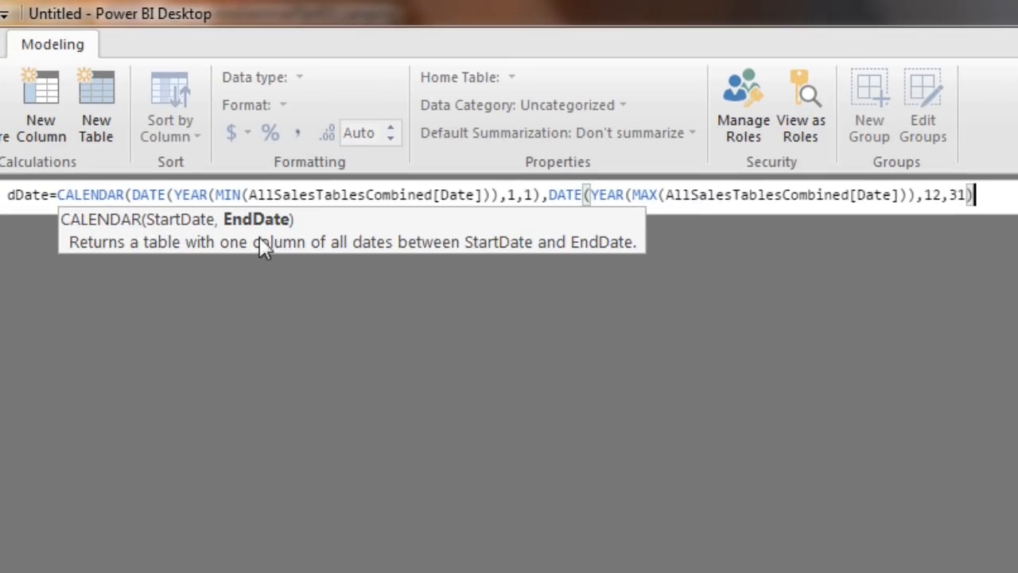
type(")")
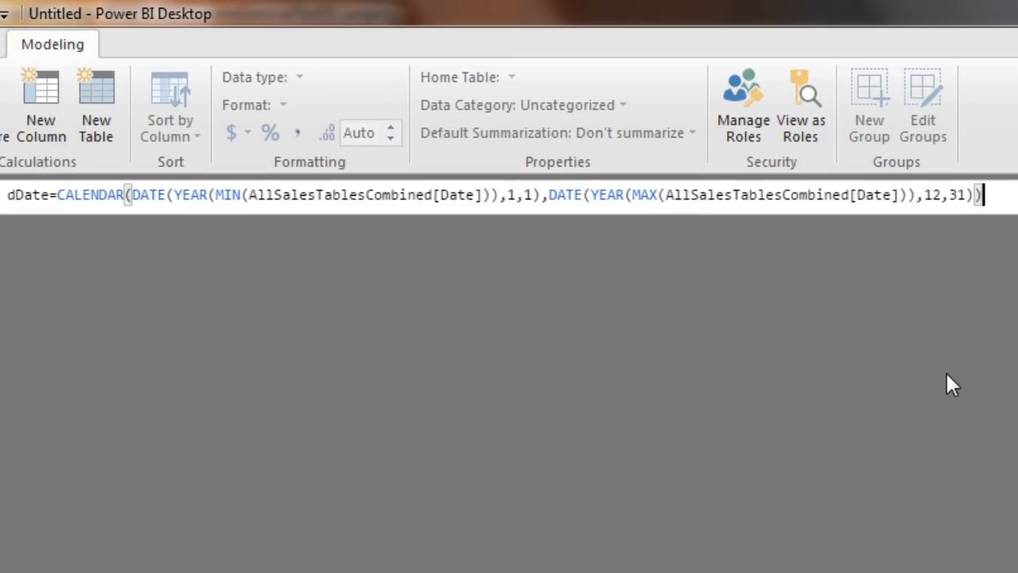
key("Return")
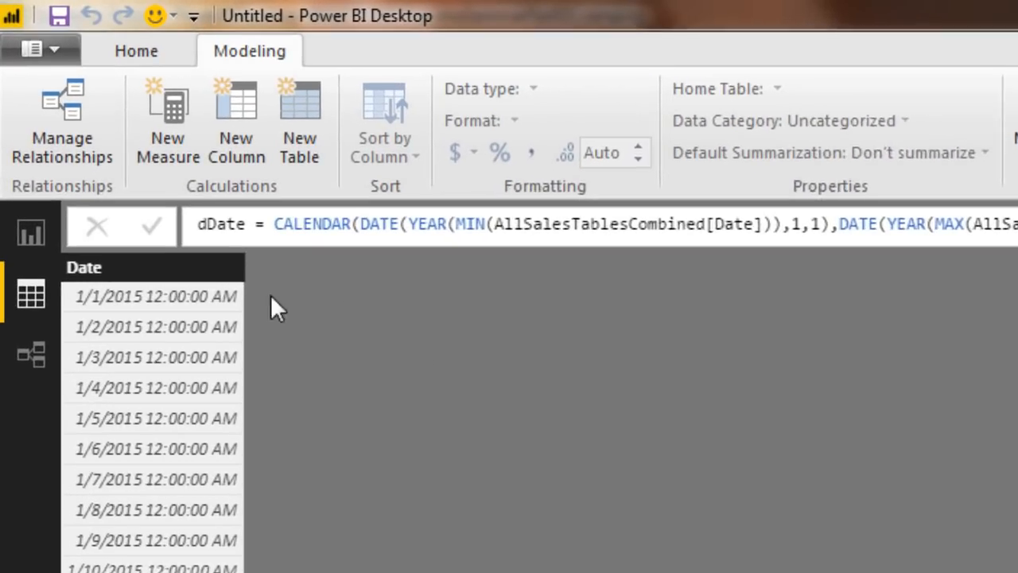
Add a new calculated column to dDate and replace its default name with MonthNumber=.
left_click(236, 163)
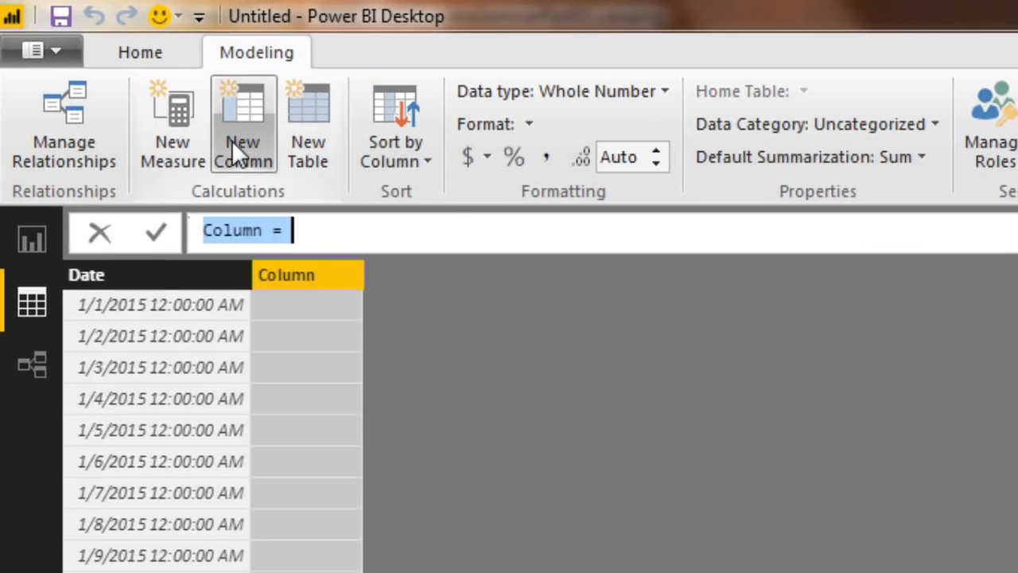
left_click(302, 232)
key("BackSpace")
key("BackSpace")
key("BackSpace")
key("BackSpace")
key("BackSpace")
key("BackSpace")
key("BackSpace")
key("BackSpace")
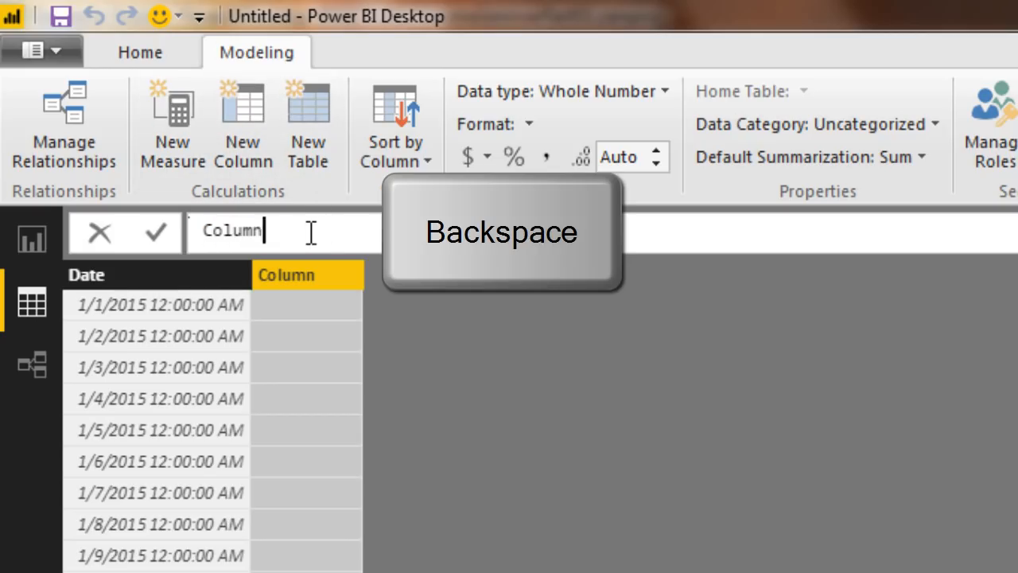
type("Mont")
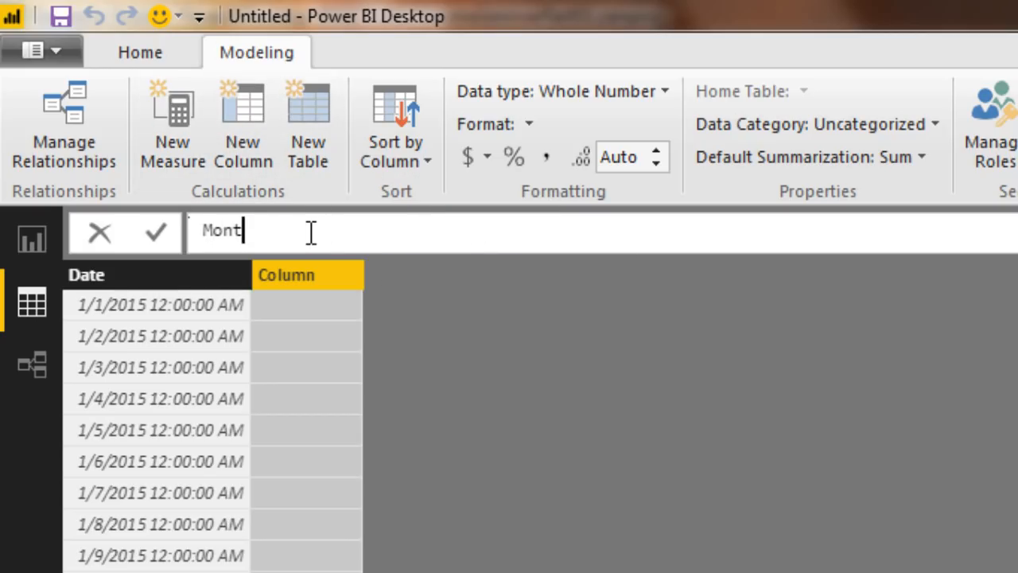
type("hNumber=")
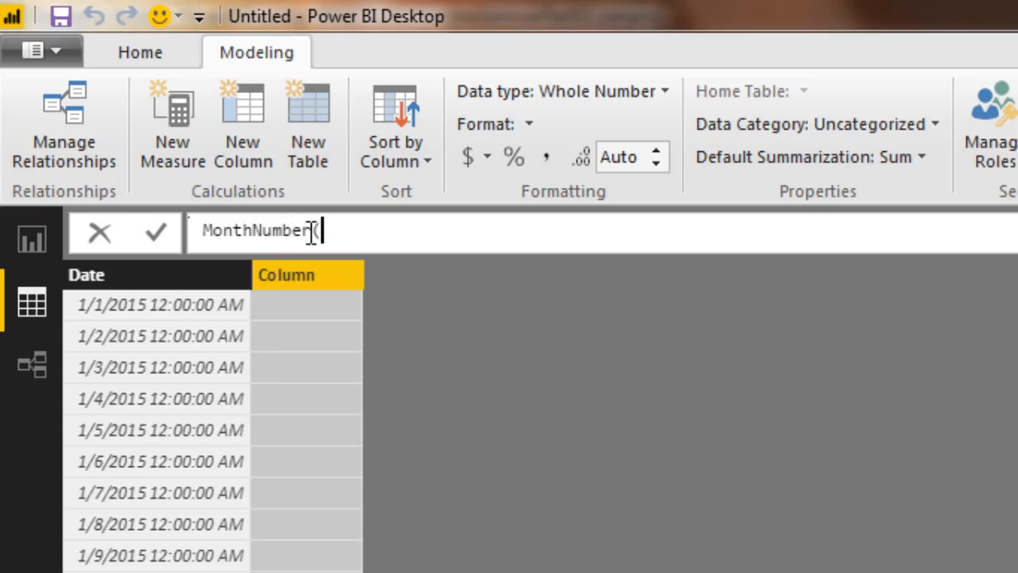
Define the MonthNumber column as MONTH(dDate[Date]) and commit the formula.
type("mon")
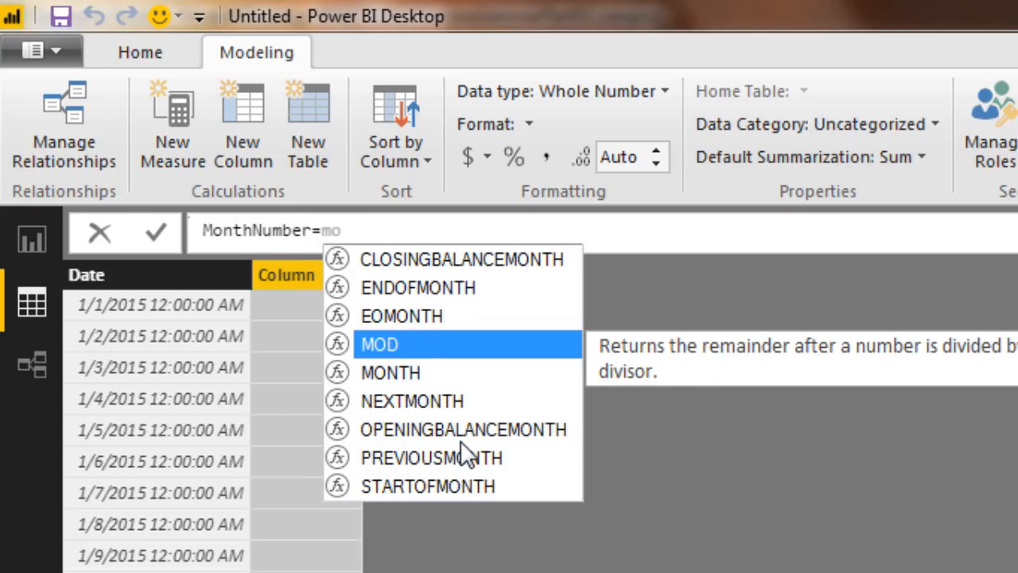
key("Tab")
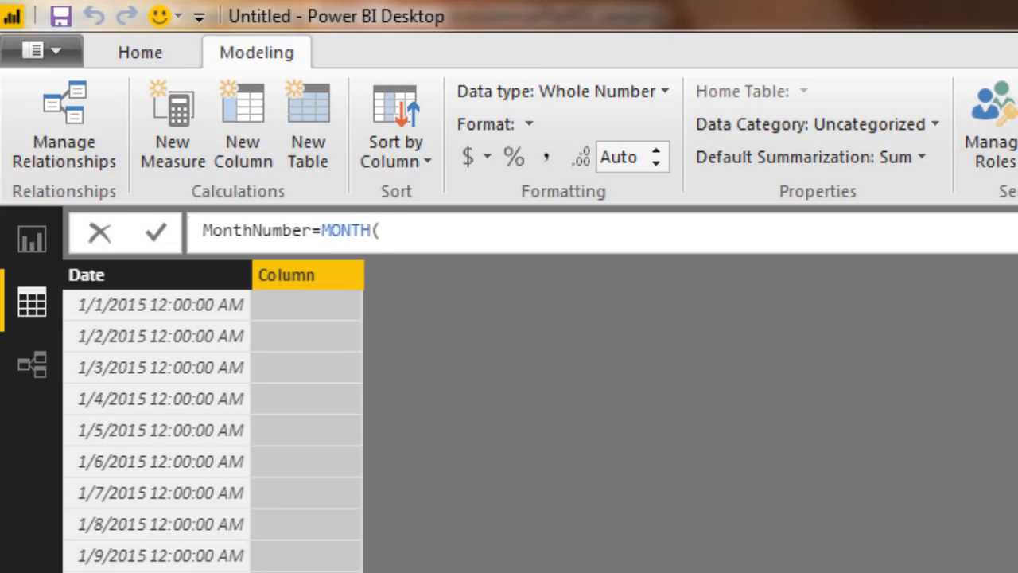
type("dd")
key("Down")
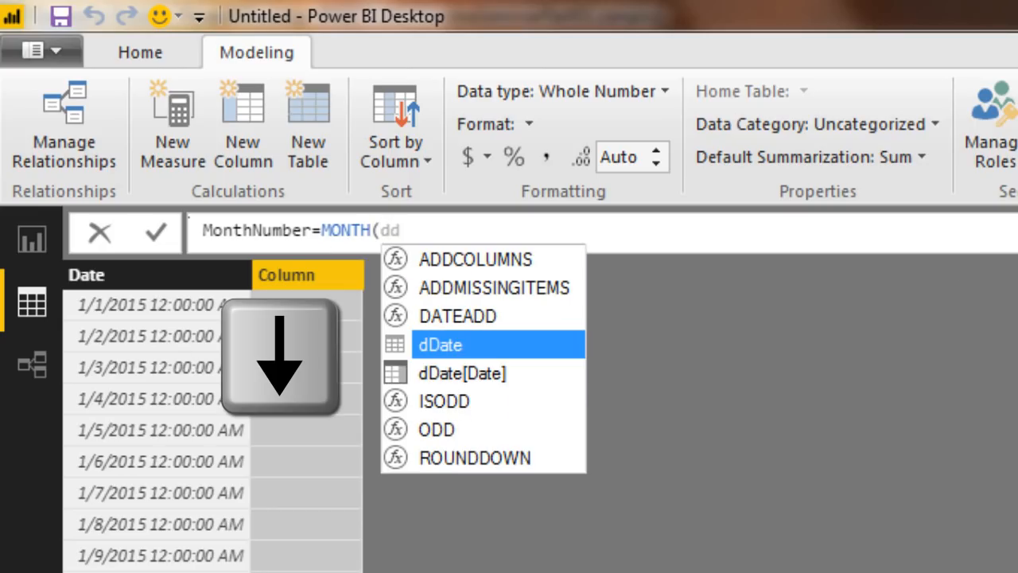
key("Down")
key("Tab")
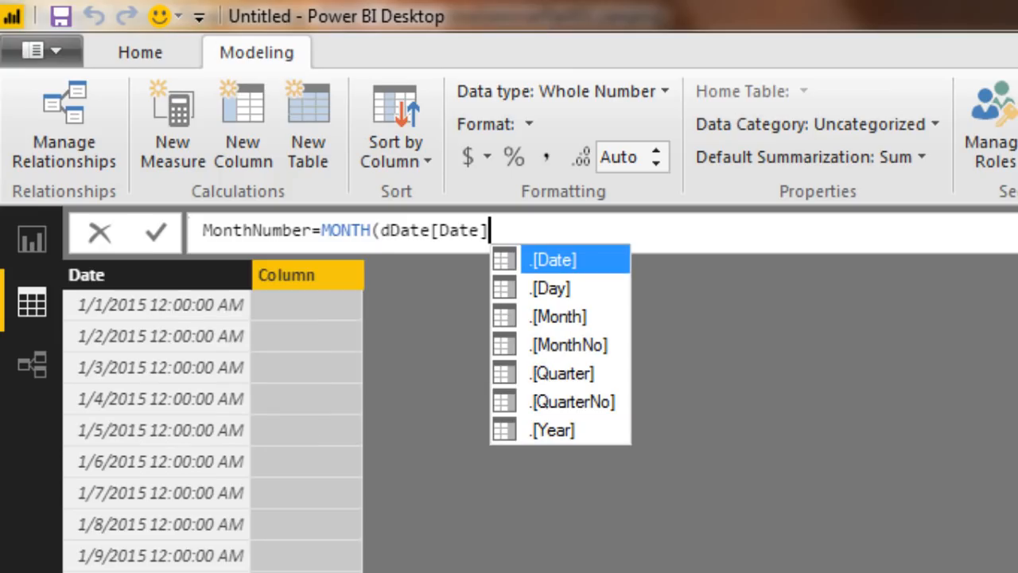
type(")")
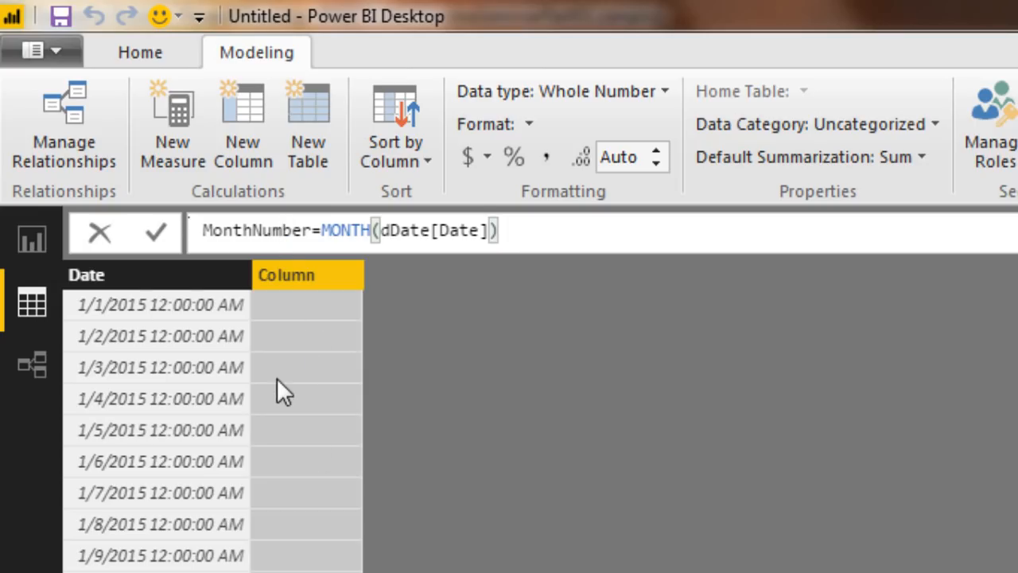
key("Return")
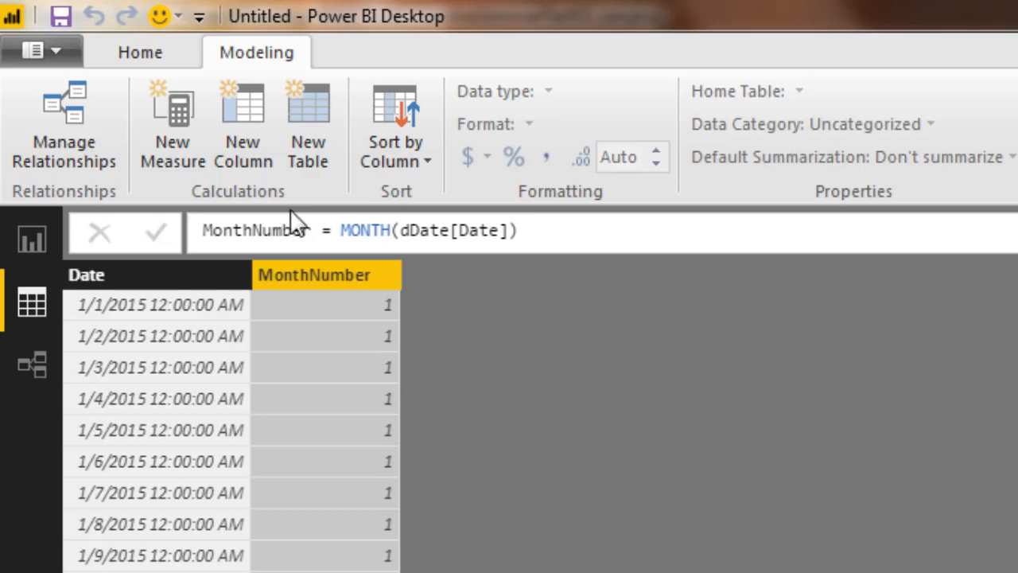
Add another calculated column to dDate and start its formula as Month=FORMAT(.
left_click(259, 143)
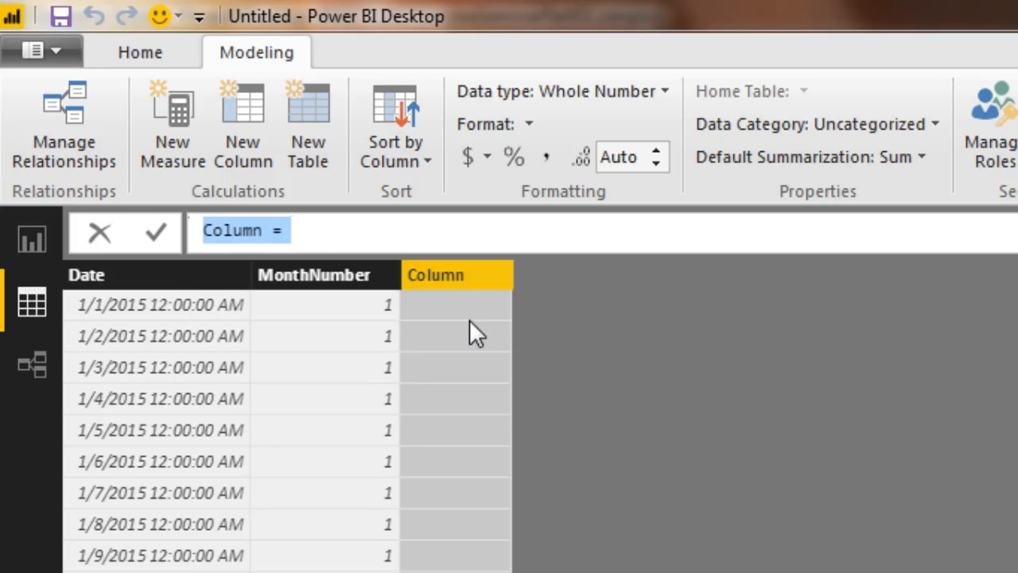
key("BackSpace")
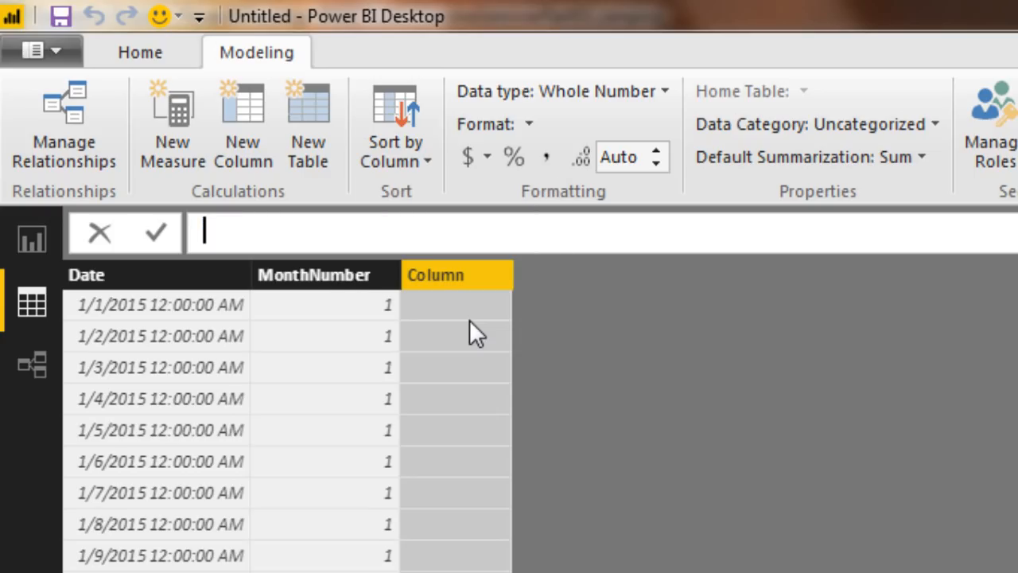
type("Month=")
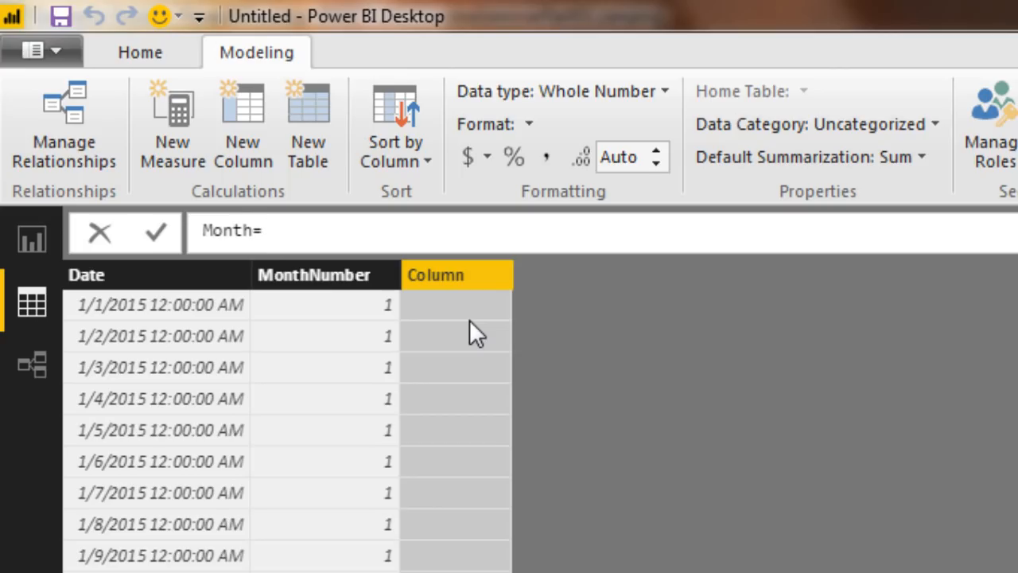
type("f")
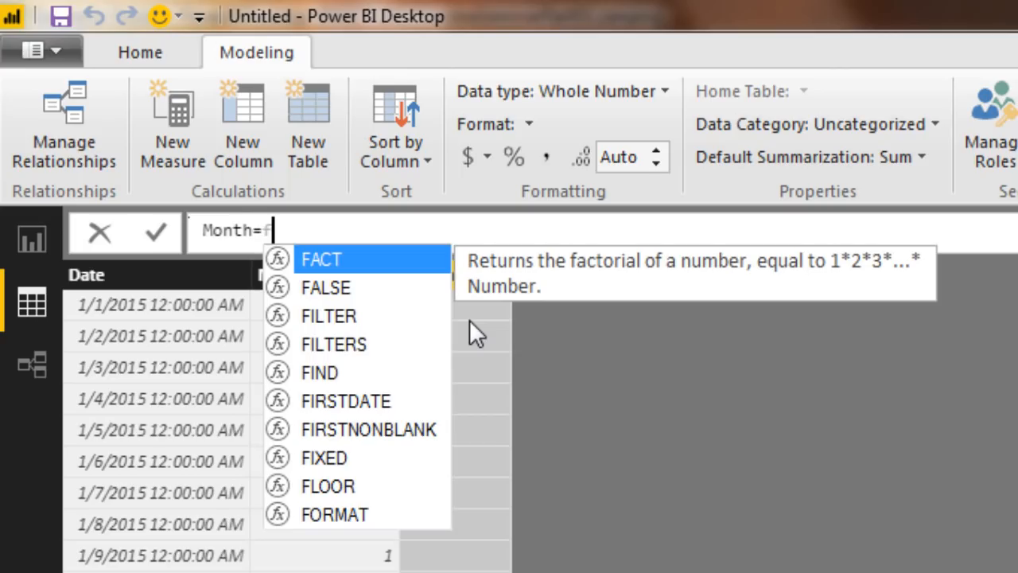
type("or")
key("Tab")
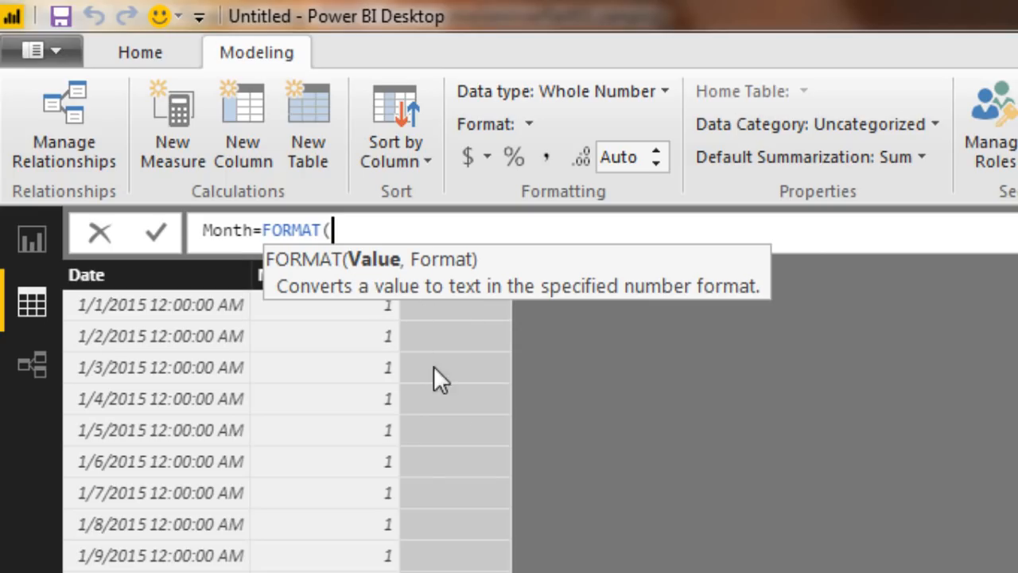
Complete the Month formula with dDate[Date] as the value and "mmm" as the format, and commit it.
type("dd")
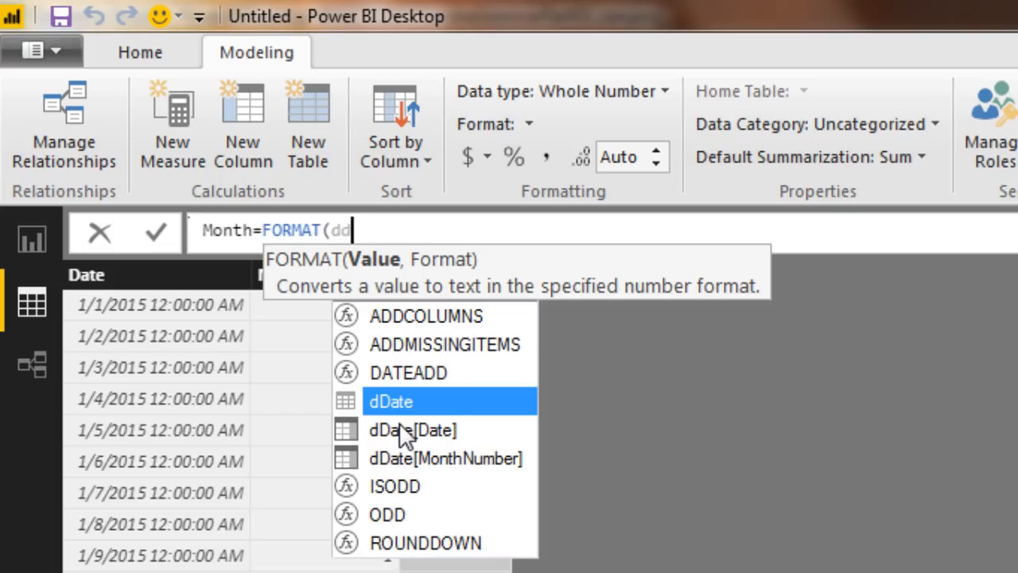
double_click(401, 432)
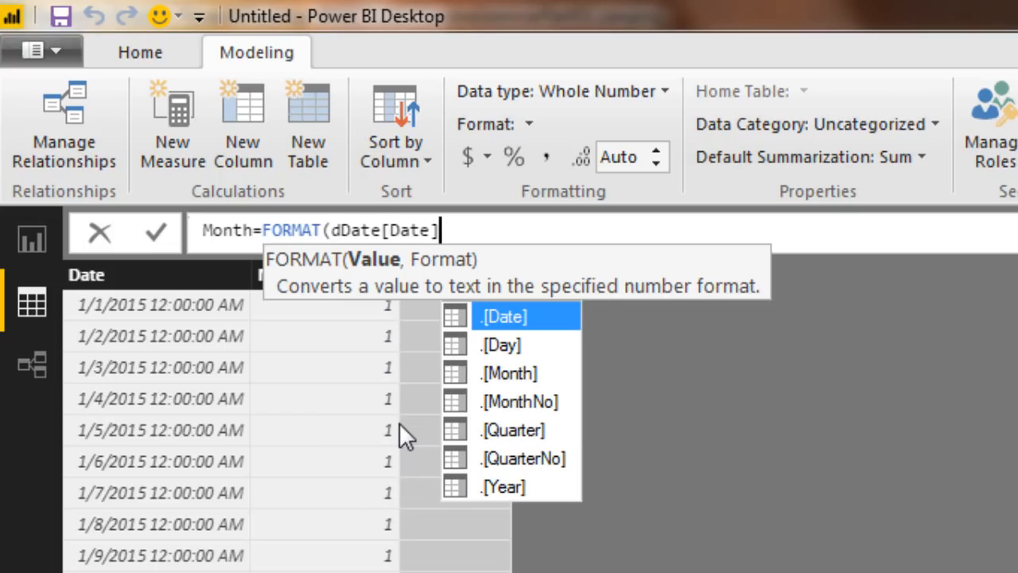
type(",")
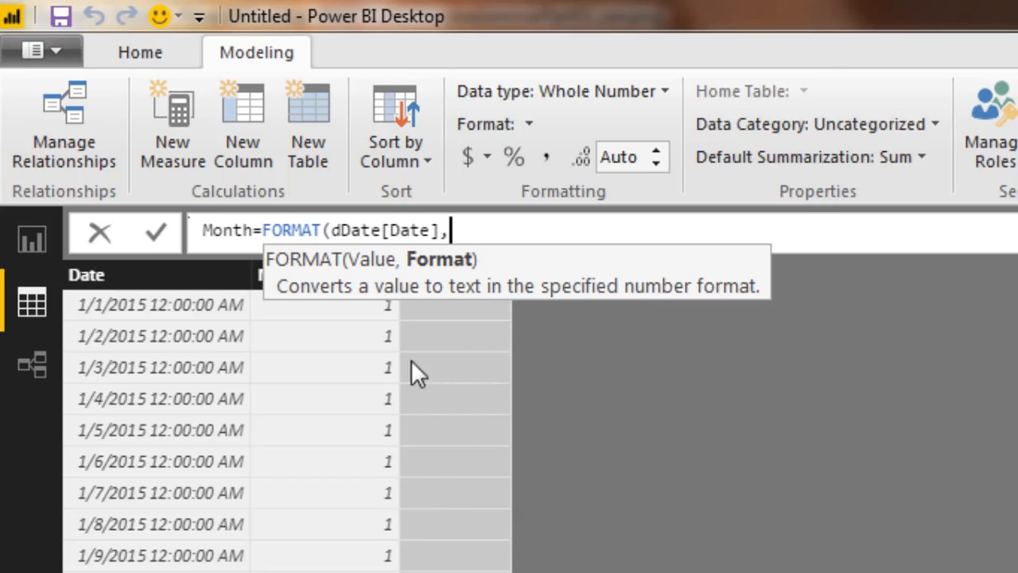
type("\"mmm")
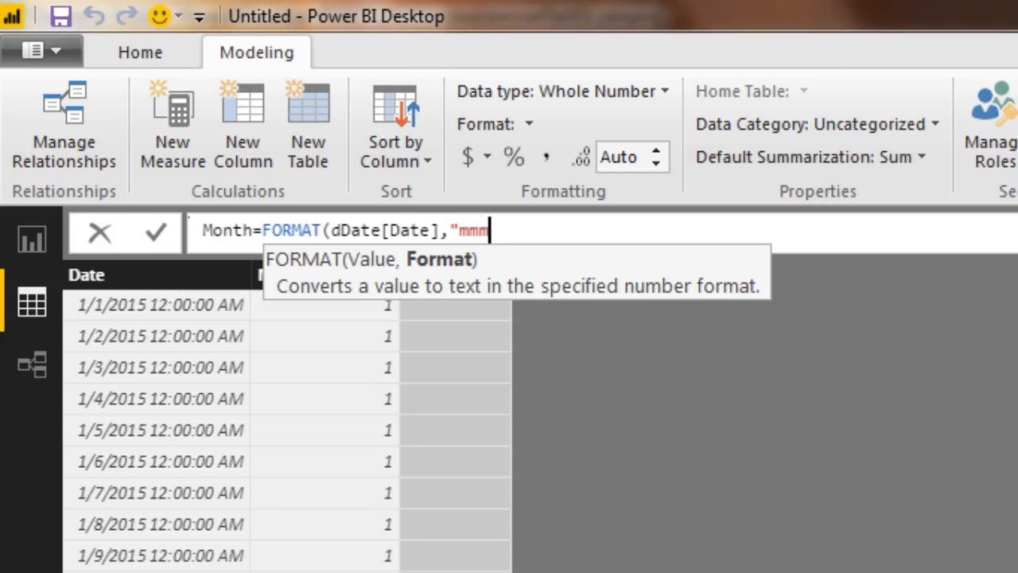
type("\")")
key("Return")
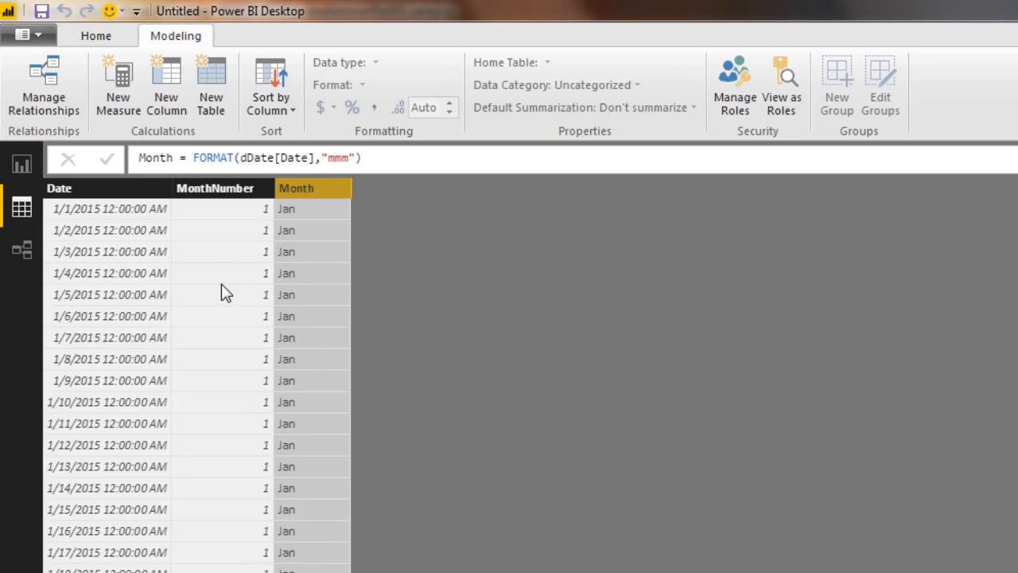
Sort the Month column of dDate by the MonthNumber column.
left_click(293, 111)
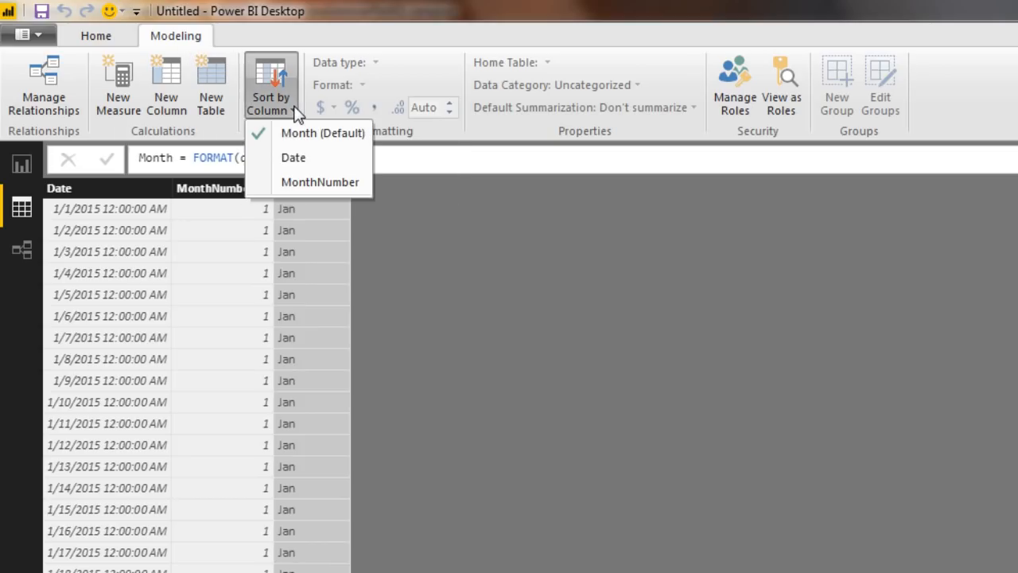
left_click(318, 182)
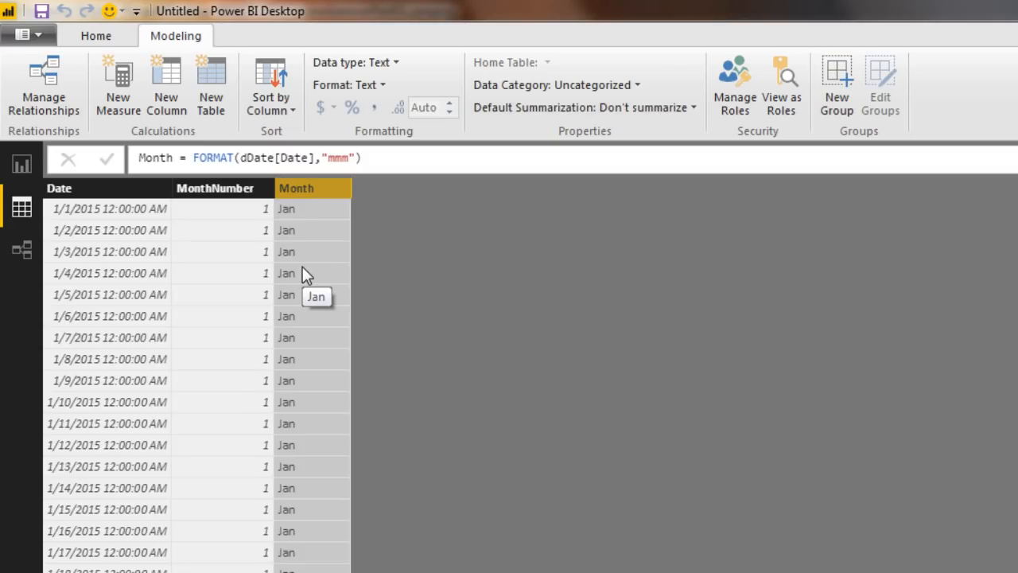
Add a calculated column to dDate with the formula Year=YEAR(dDate[Date]) and commit it.
left_click(180, 73)
key("BackSpace")
type("Year=year(dd")
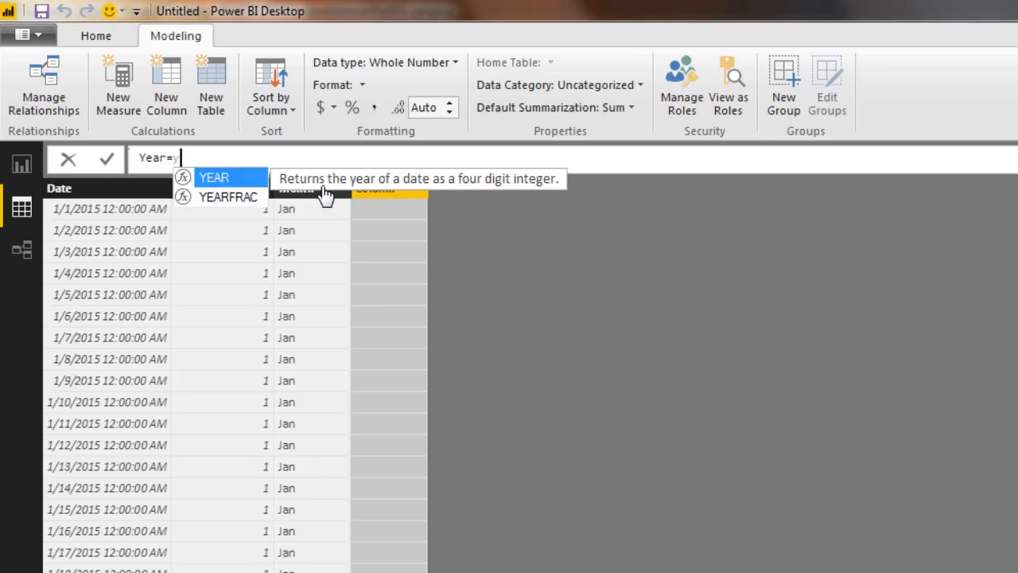
key("Down")
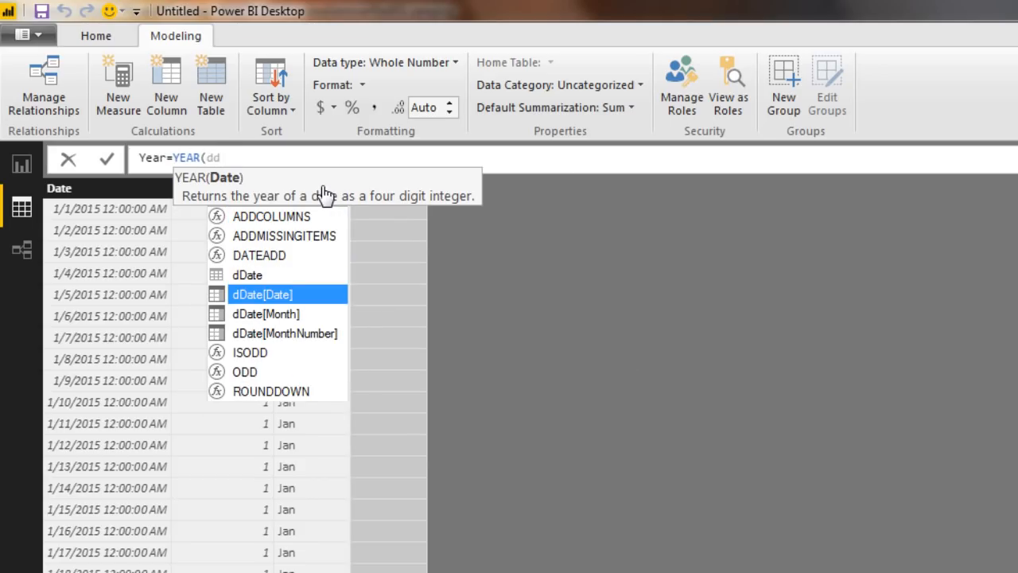
key("Tab")
type(")")
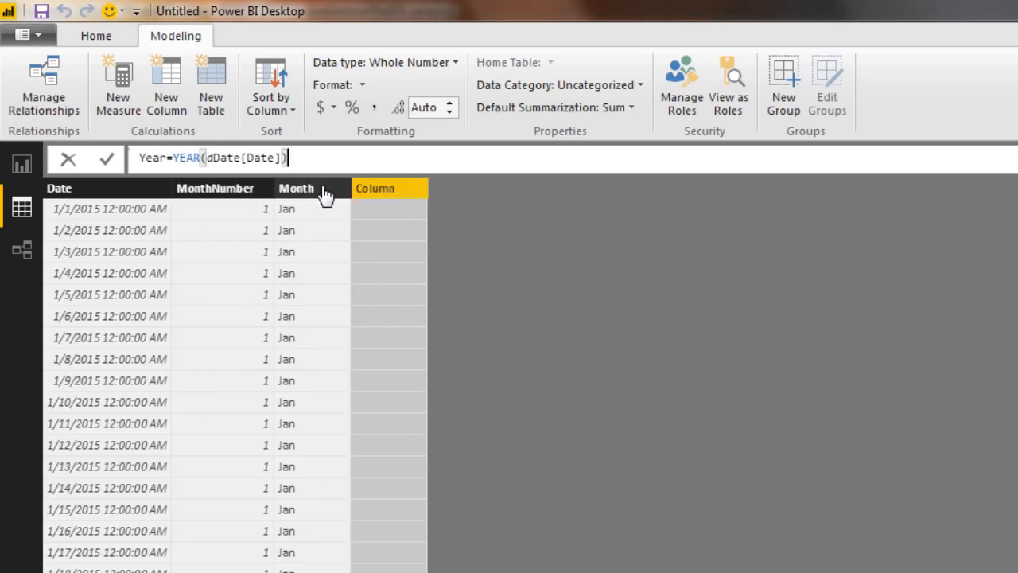
key("Return")
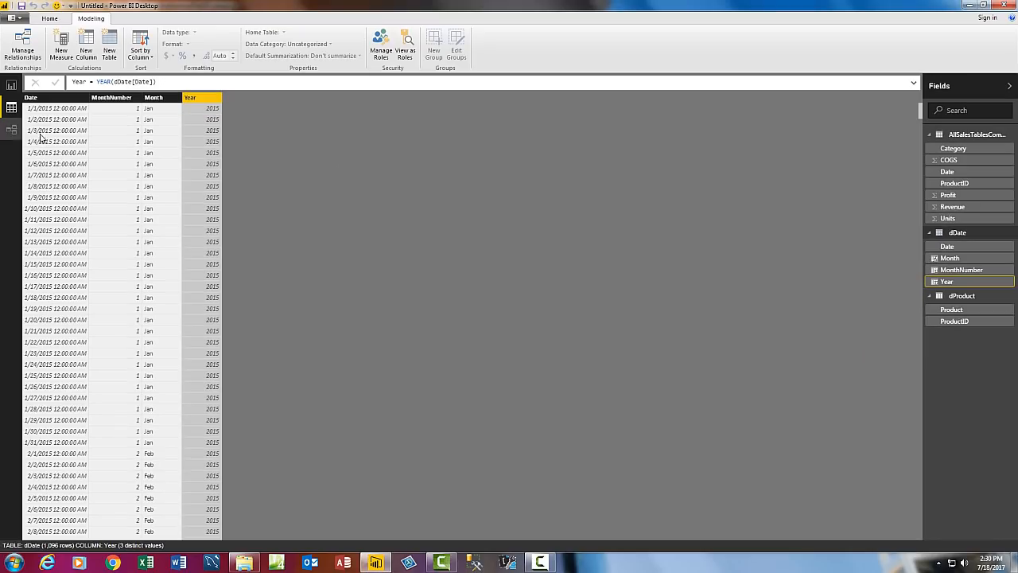
In the relationship diagram, relate the Date field of dDate to Date in AllSalesTablesCombined and position the dDate table beside it.
left_click(12, 132)
mouse_move(392, 130)
left_mouse_down()
mouse_move(456, 115)
mouse_move(427, 123)
mouse_move(317, 109)
left_mouse_up()
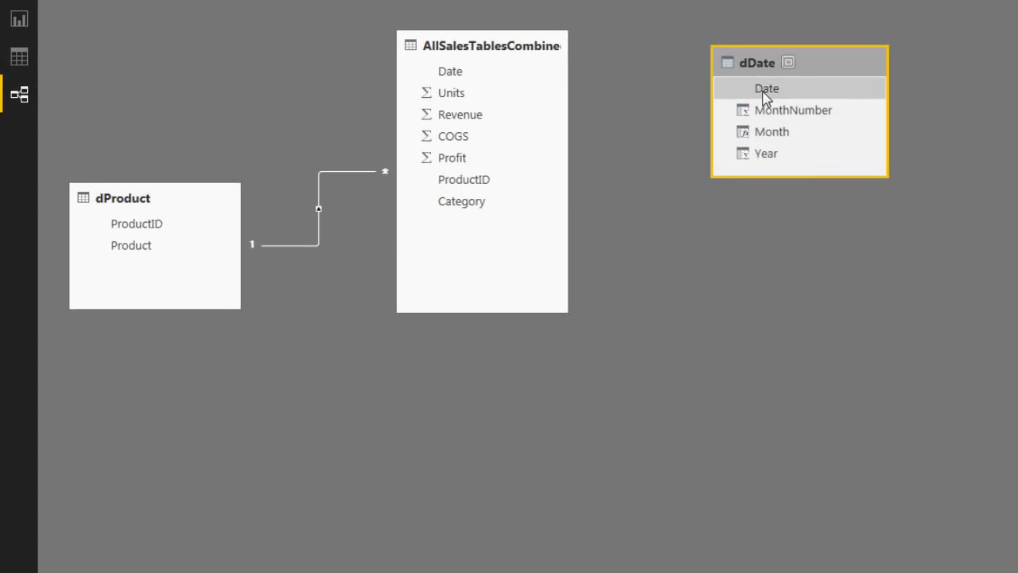
left_click_drag(522, 58, 450, 71)
left_click_drag(761, 67, 737, 56)
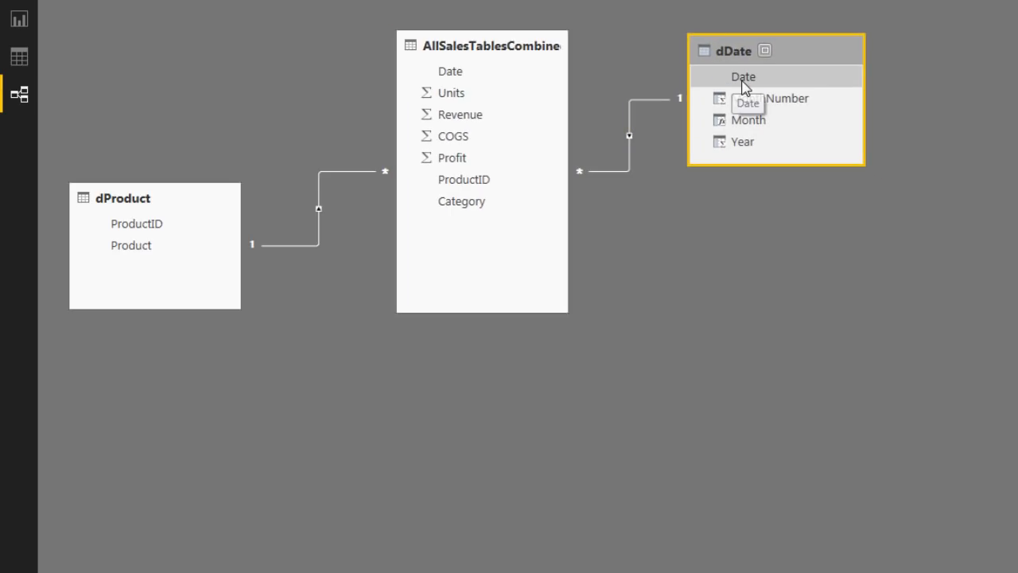
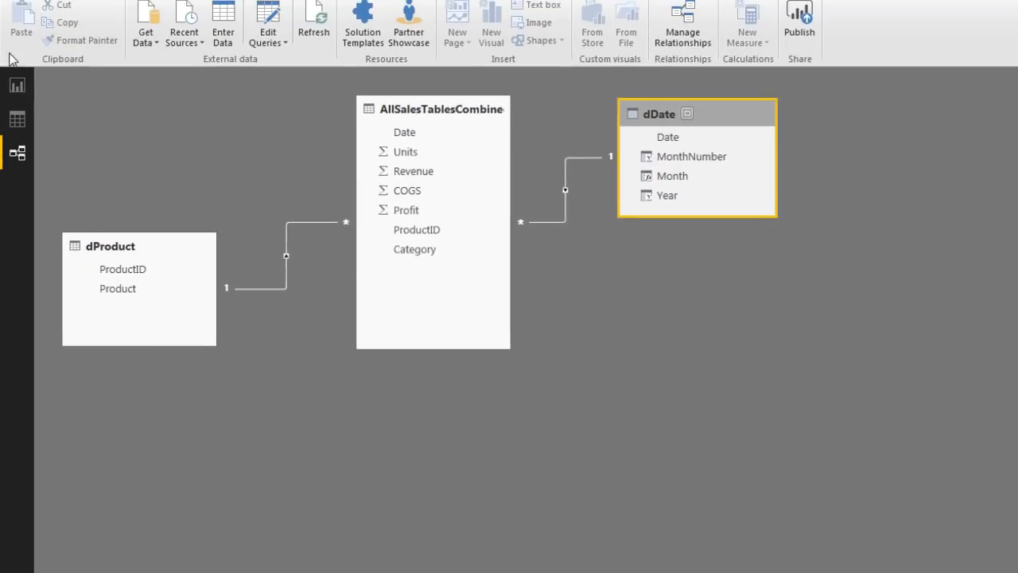
Save the file to the Desktop as WAAPT2017-PowerBIDesktopExample in Power BI file format.
left_click(24, 25)
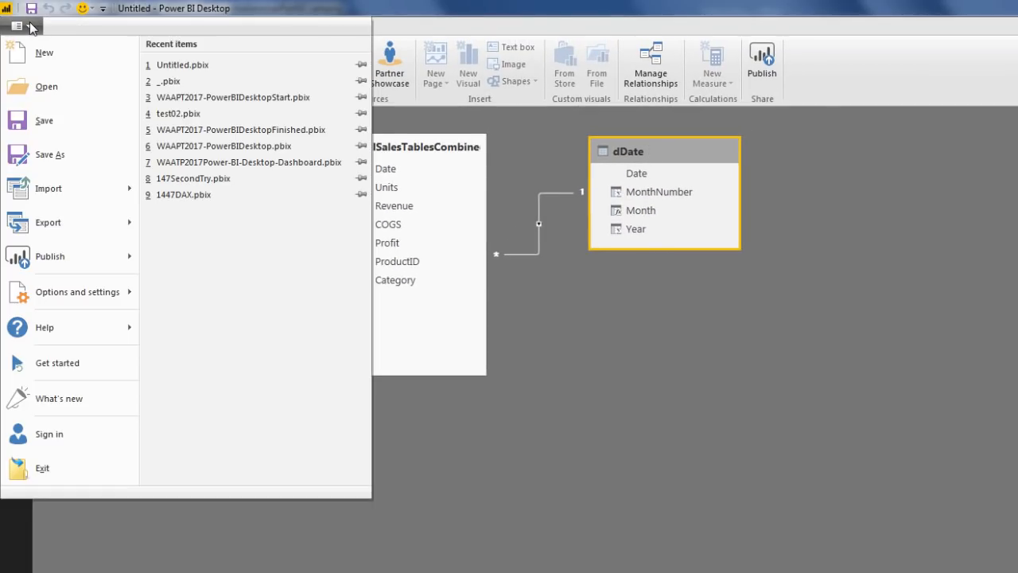
left_click(86, 160)
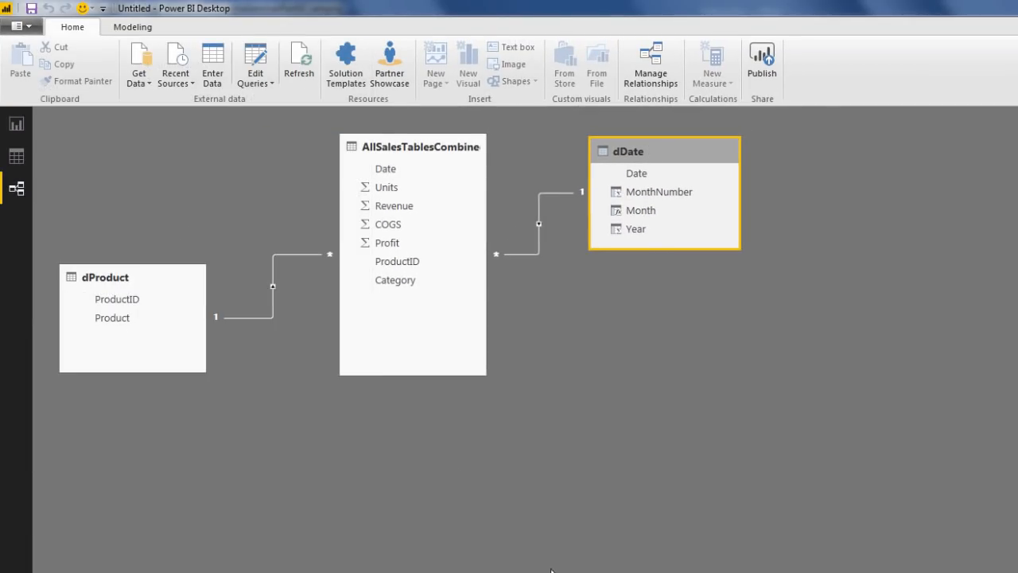
key("F12")
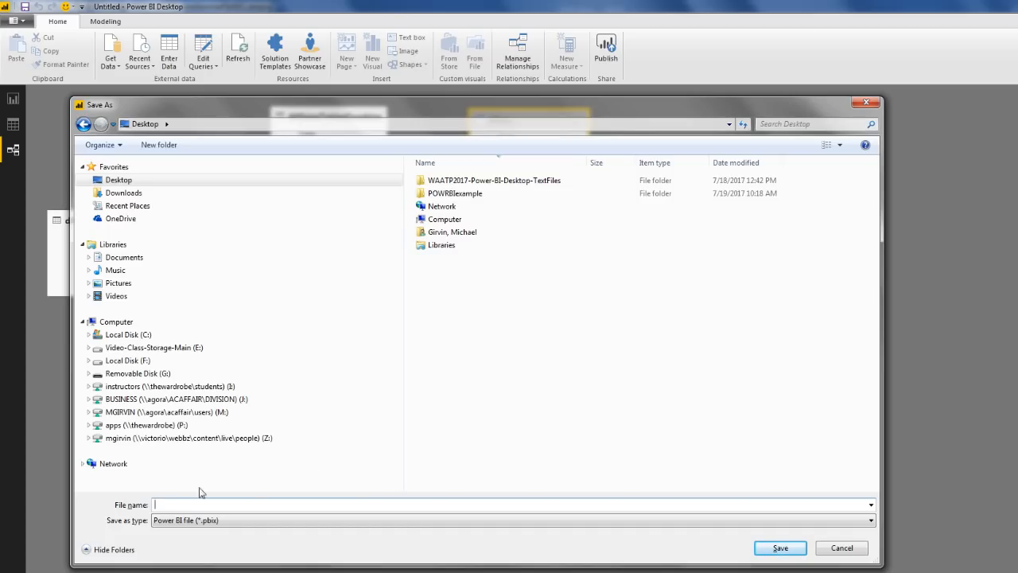
type("WAAPT2017-PowerBIDesktopExample")
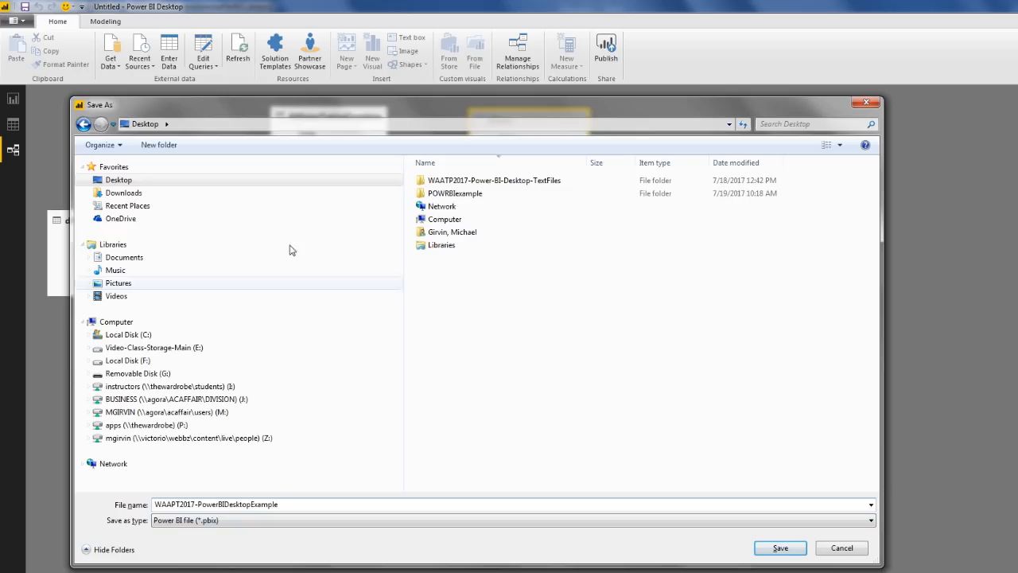
left_click(119, 182)
left_click(787, 548)
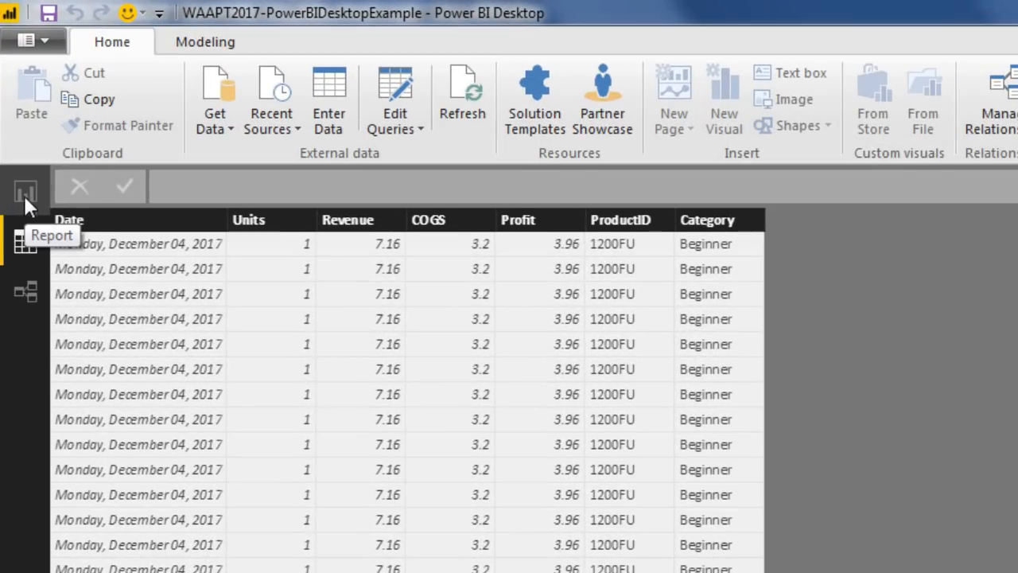
Insert a Matrix visual on the report page and move it toward the middle of the page.
left_click(29, 192)
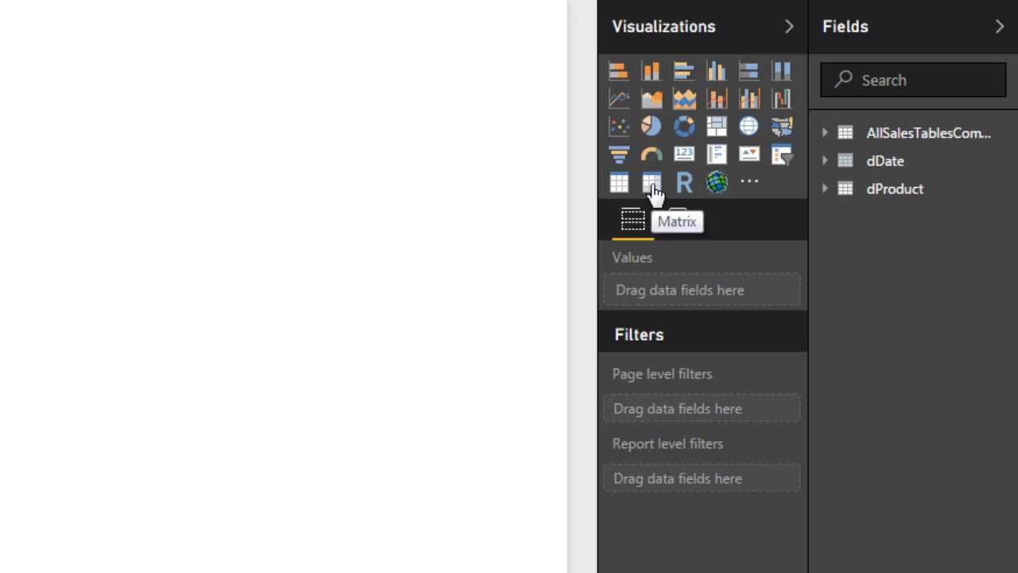
left_click(652, 188)
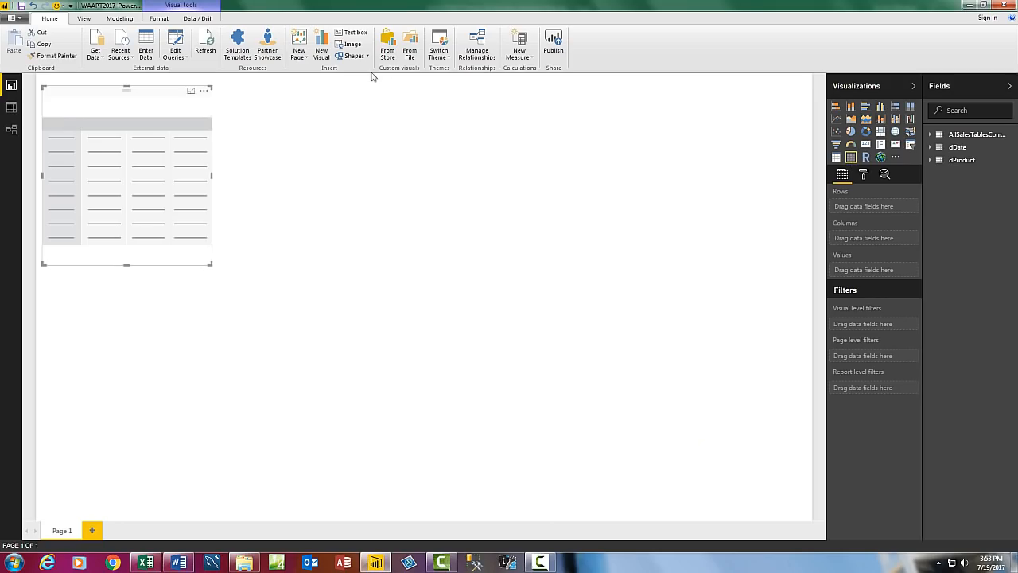
left_click_drag(163, 93, 300, 174)
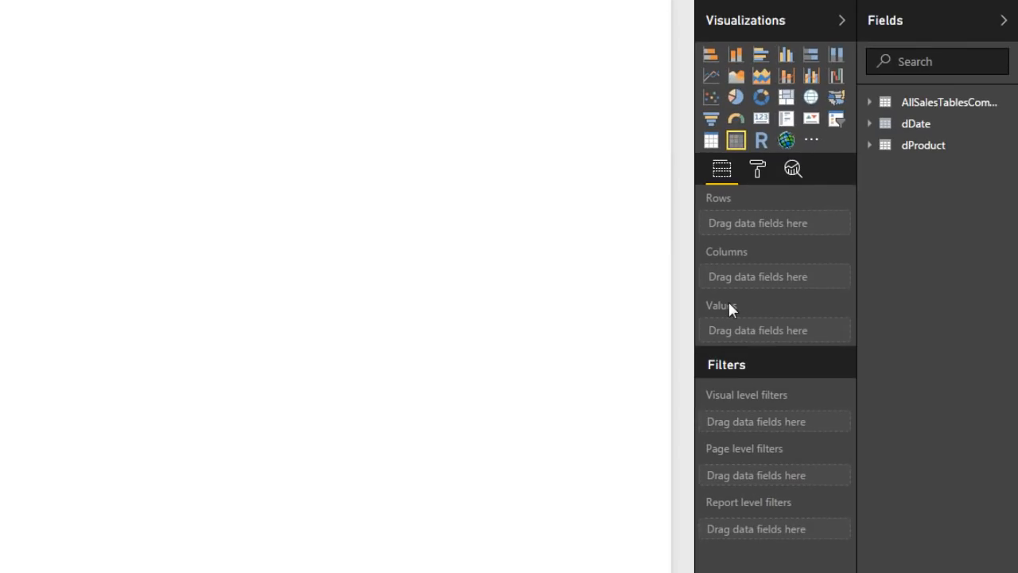
Put the Product field of dProduct in the matrix rows and enlarge the matrix to fit all products.
left_click(874, 148)
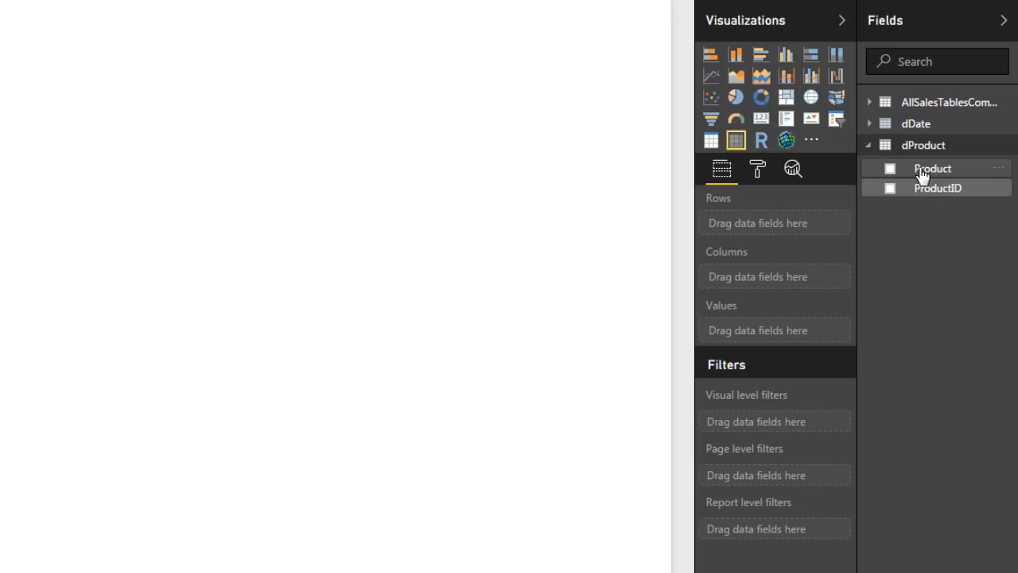
left_click_drag(928, 175, 770, 230)
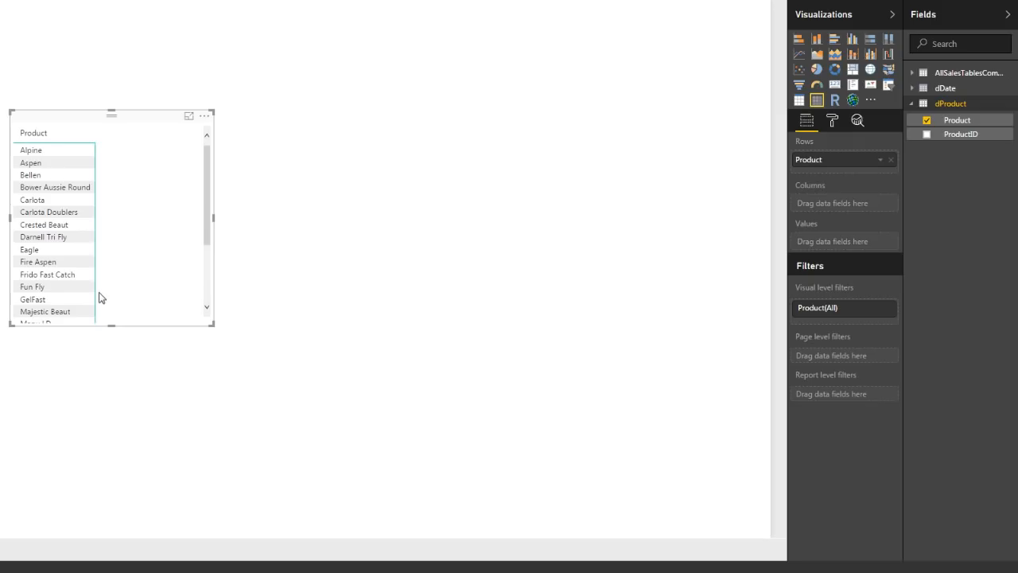
left_click_drag(212, 326, 417, 466)
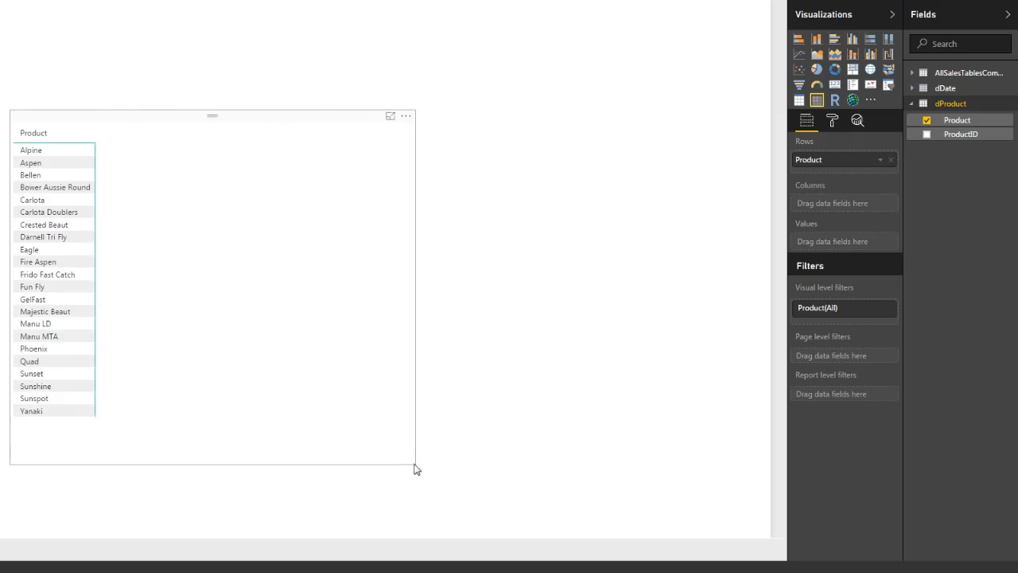
Put Year from dDate in the matrix columns and Revenue from AllSalesTablesCombined in its values.
left_click(913, 90)
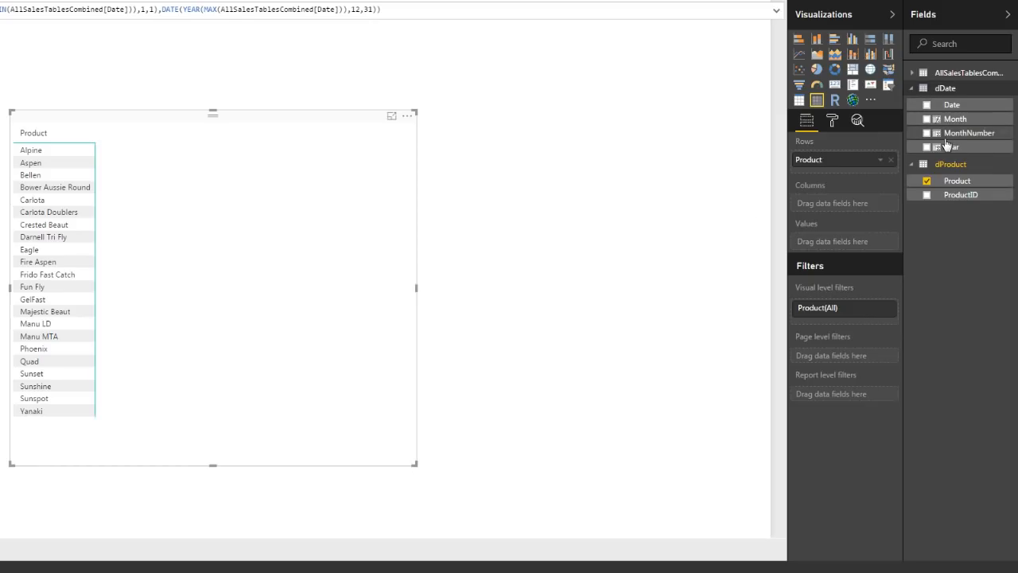
left_click_drag(946, 152, 836, 203)
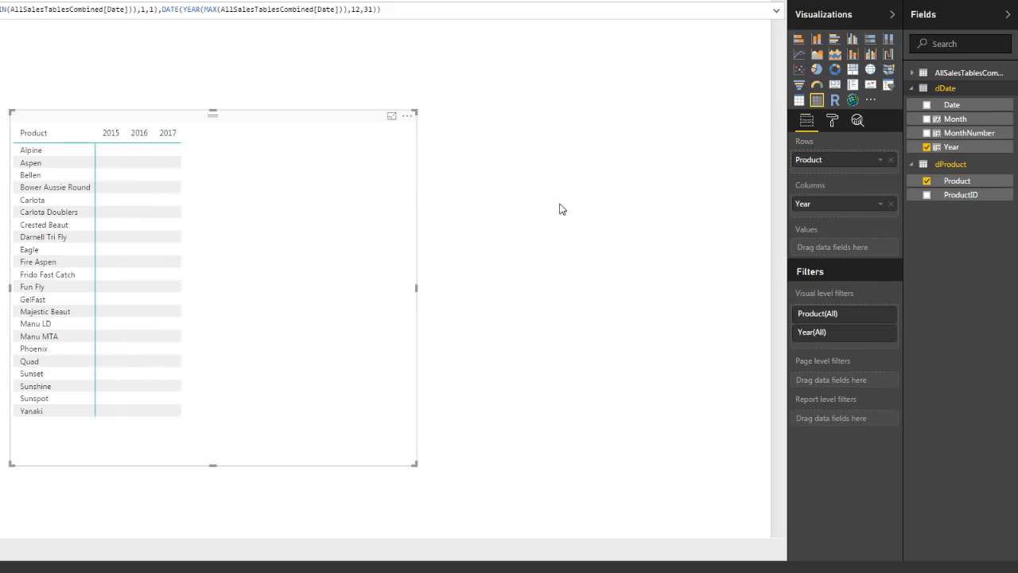
left_click(913, 73)
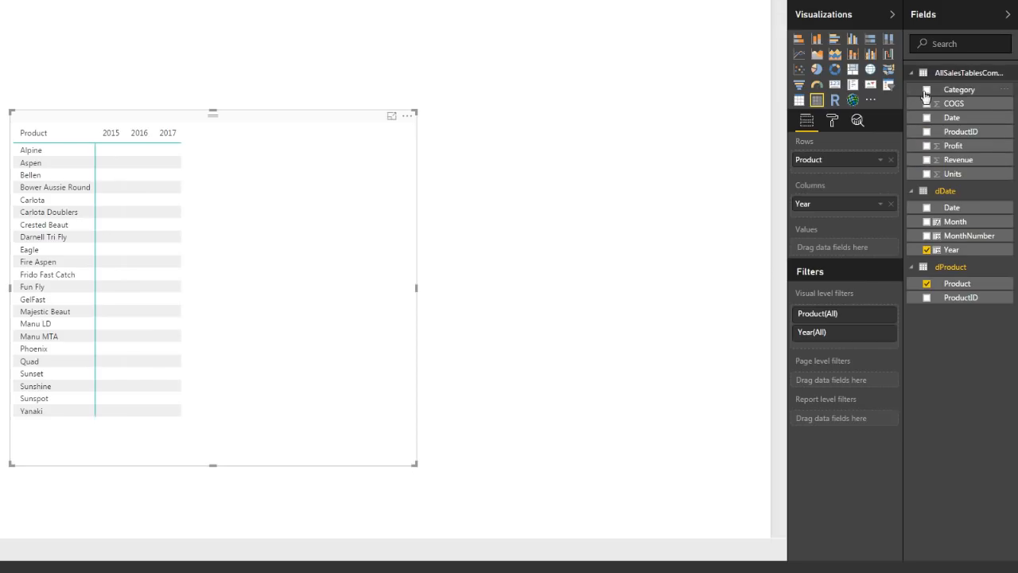
left_click_drag(952, 166, 844, 251)
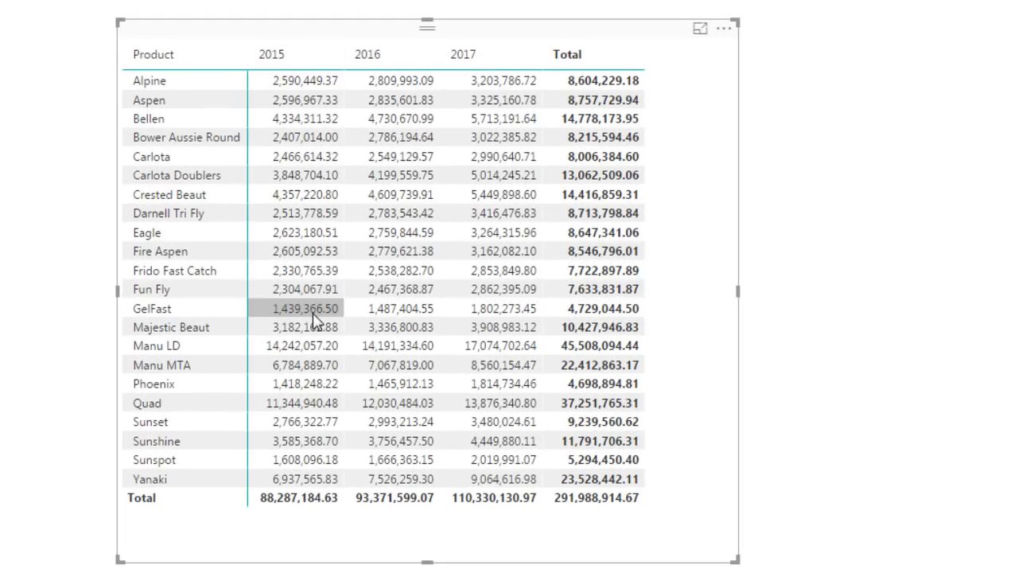
Examine the matrix cells for Crested Beaut in 2016 and Majestic Beaut in 2017, and clear the highlighting.
left_click(398, 199)
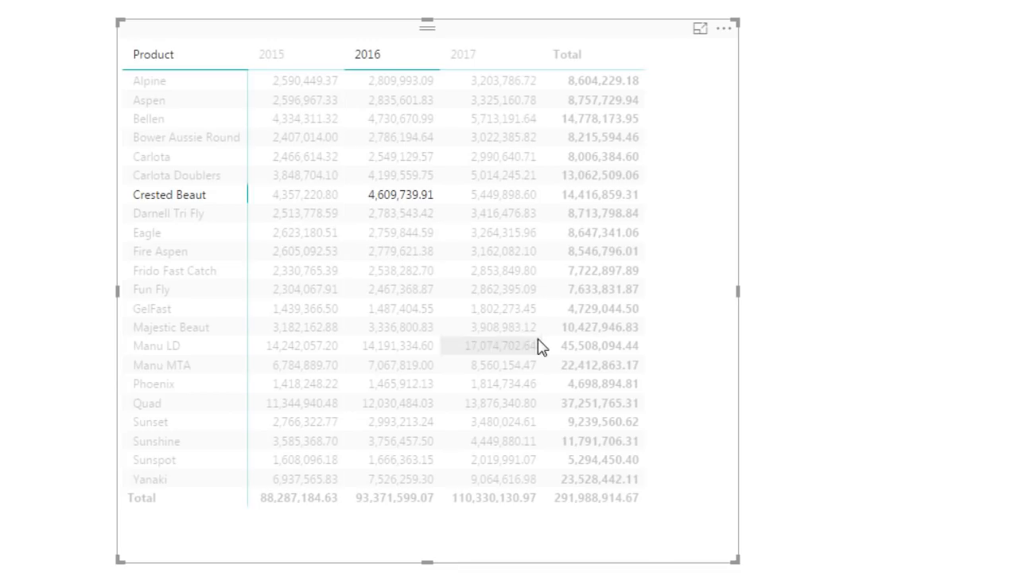
left_click(510, 336)
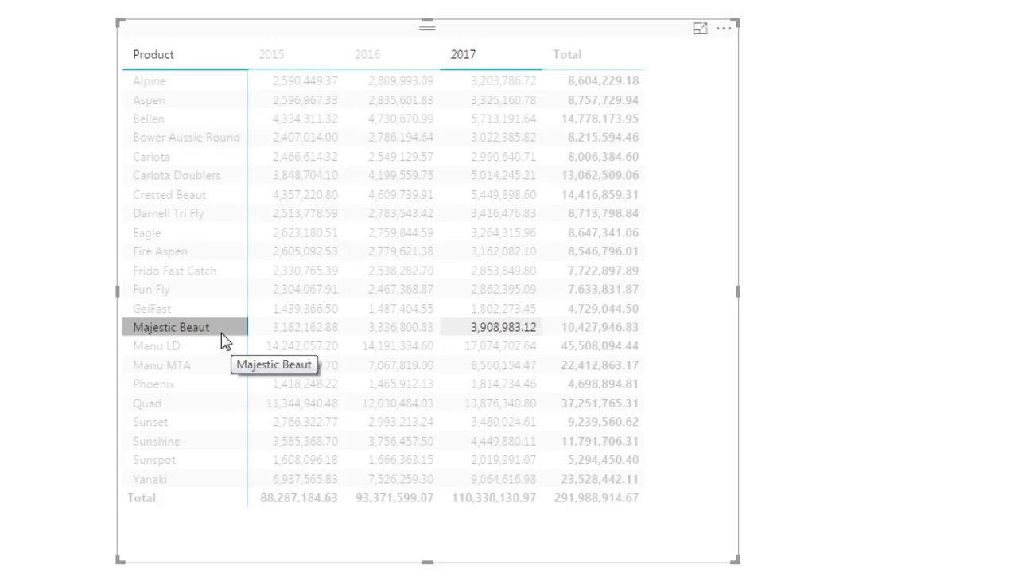
left_click(685, 135)
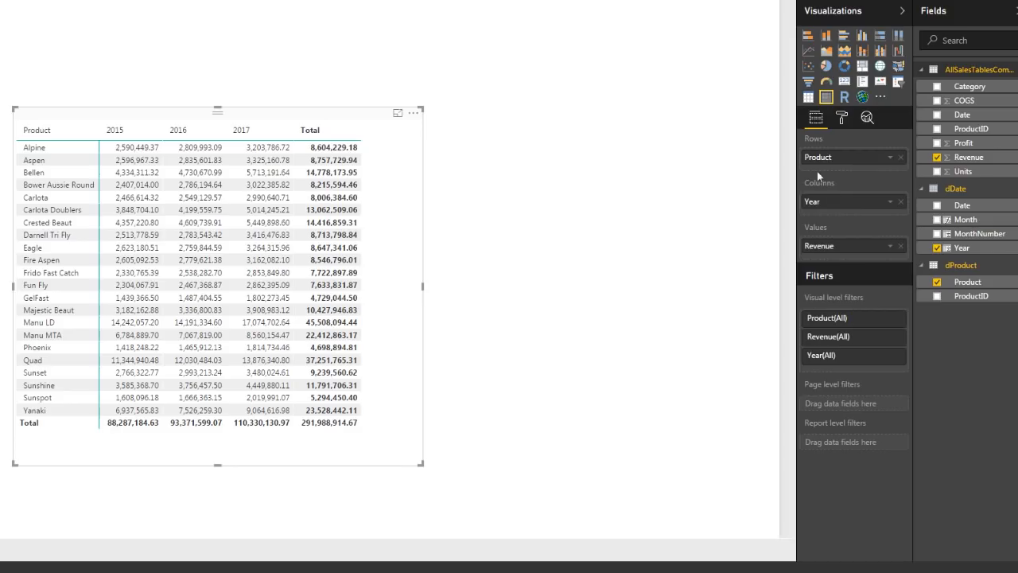
Add Revenue to the matrix values a second time and show it as percent of column total.
left_click_drag(974, 162, 862, 254)
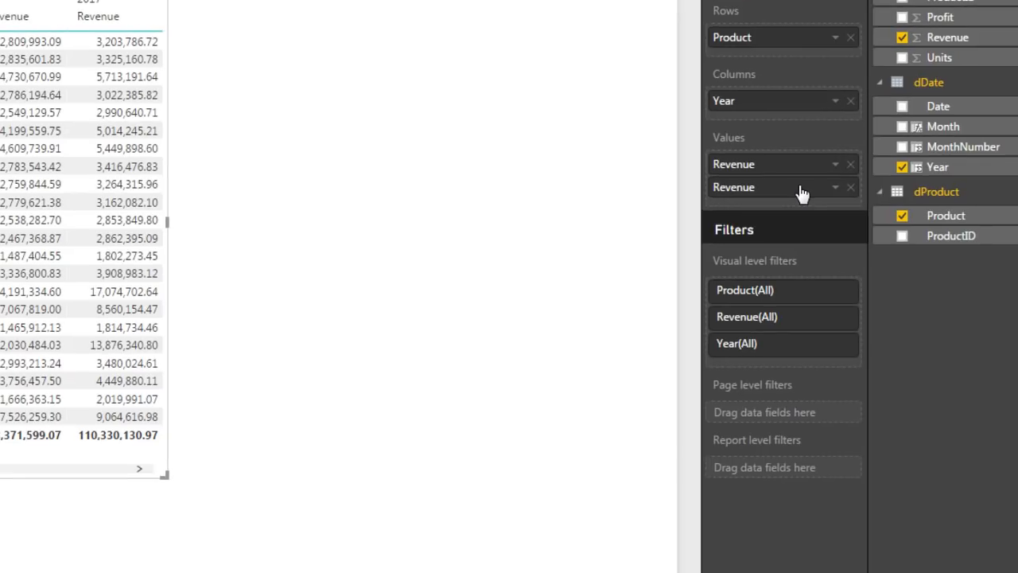
right_click(854, 253)
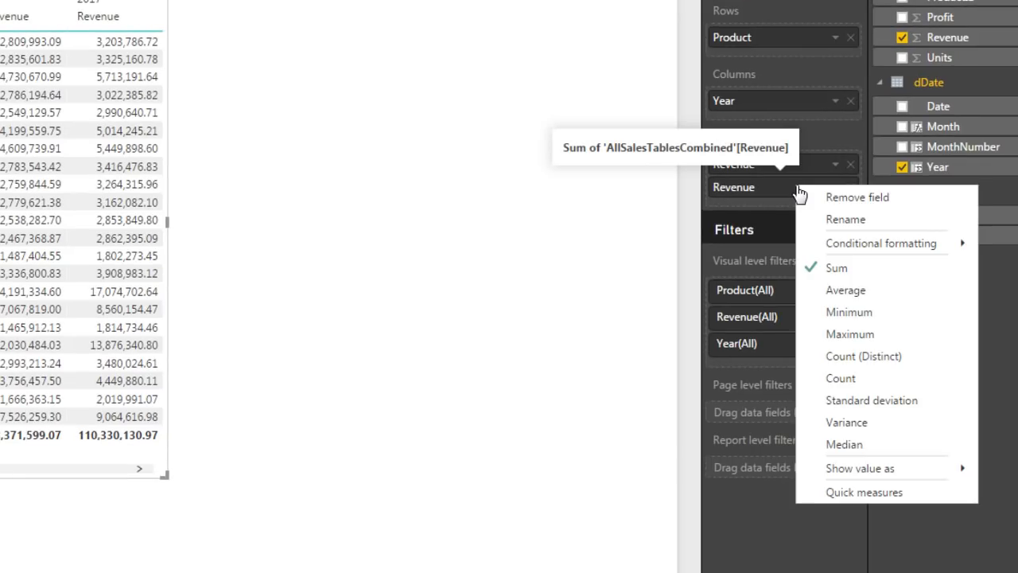
mouse_move(845, 472)
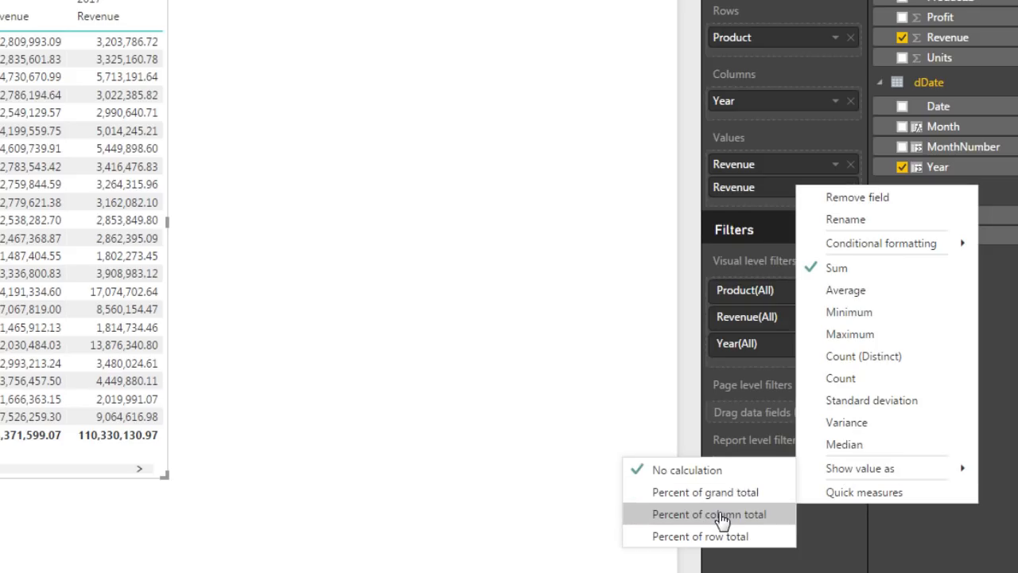
left_click(721, 518)
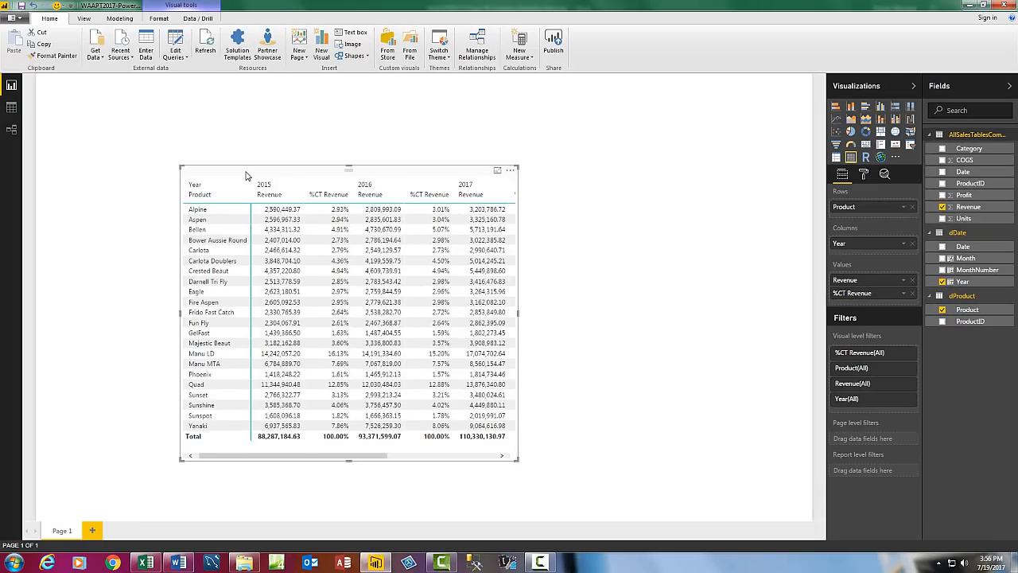
Move the matrix to the upper-left corner of the report page and enlarge it to fit its columns.
left_click_drag(246, 175, 108, 95)
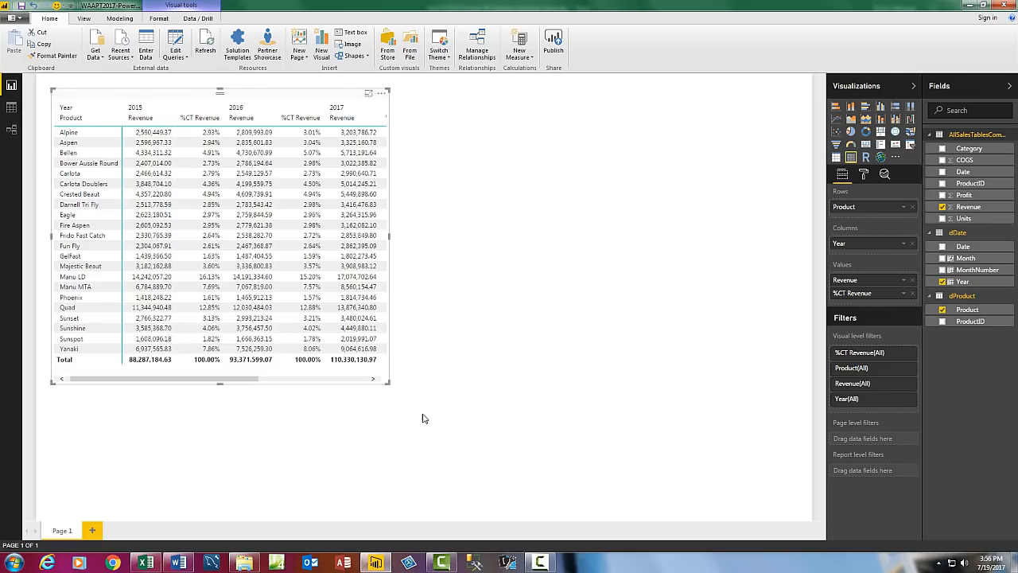
left_click_drag(392, 392, 713, 475)
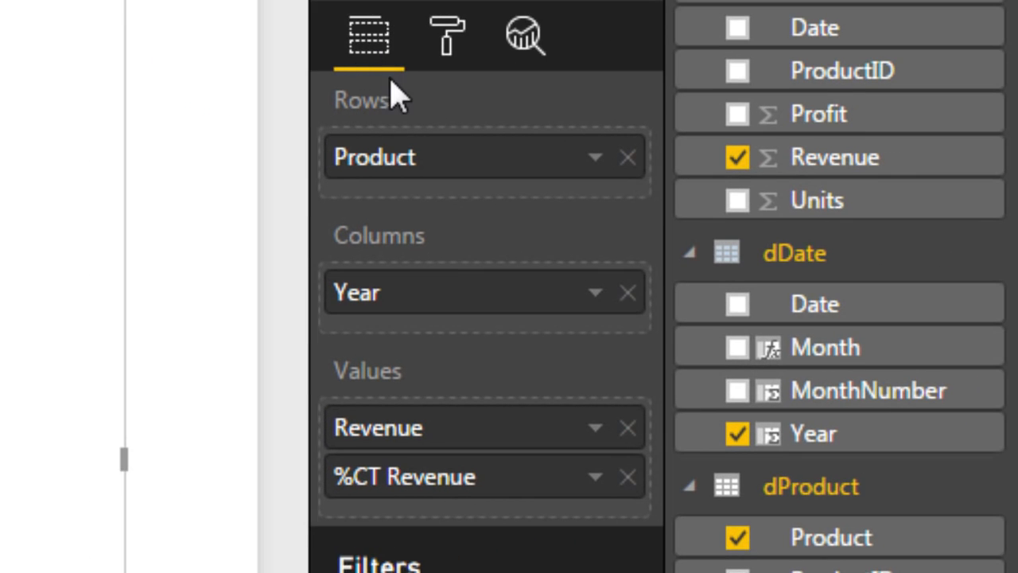
Apply the Bold header style to the product-by-year revenue matrix.
left_click(448, 57)
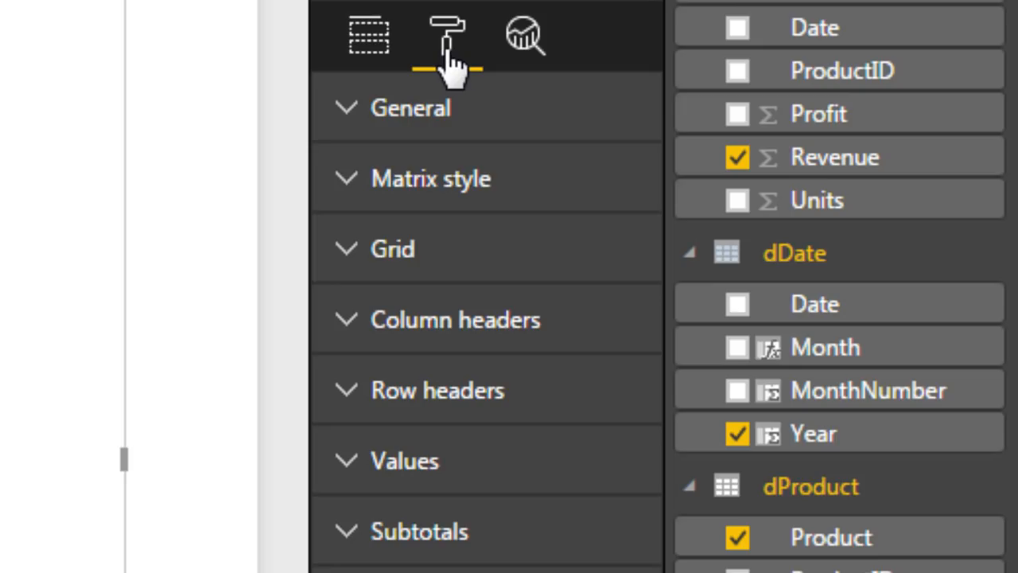
left_click(356, 200)
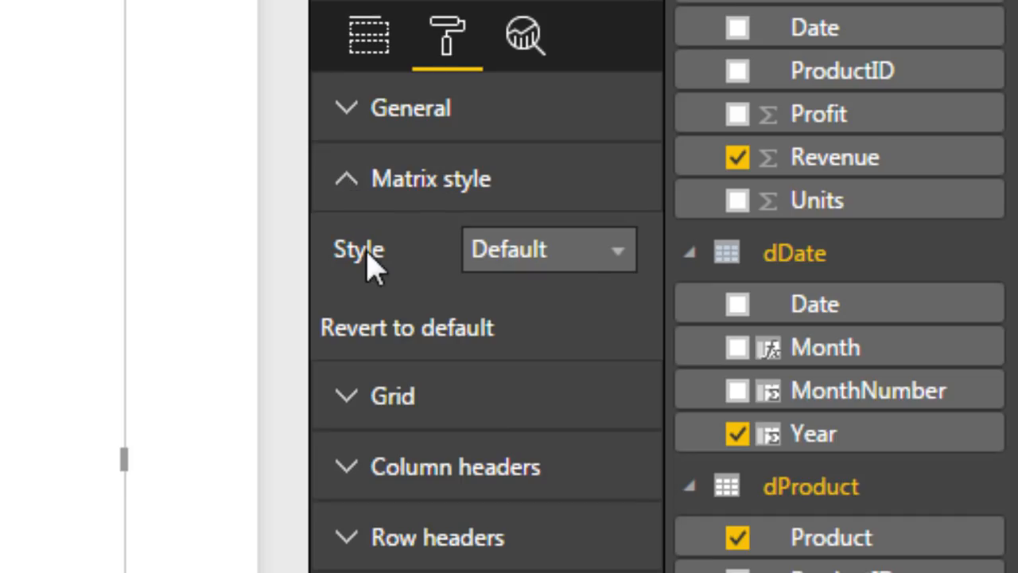
left_click(611, 251)
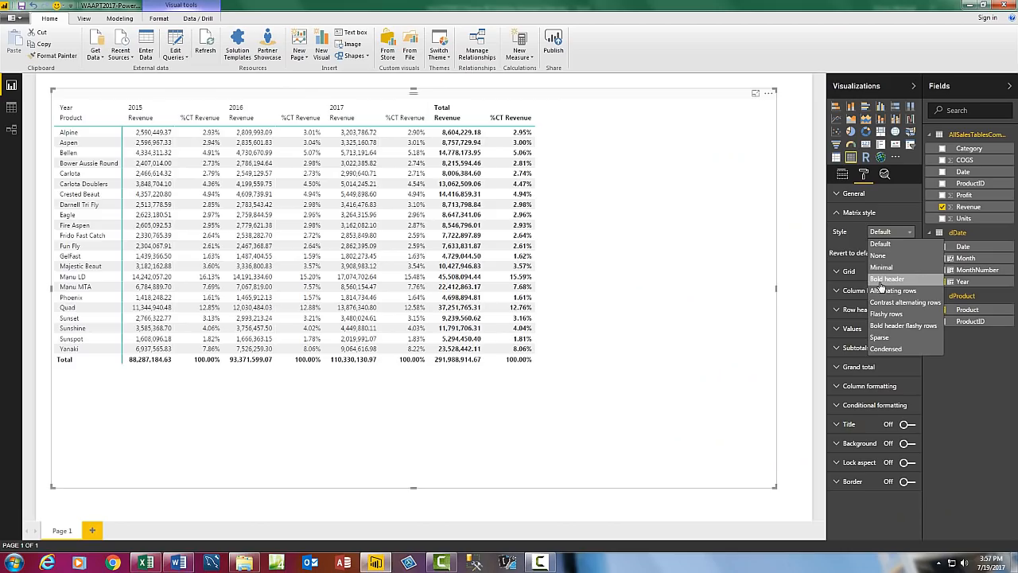
left_click(514, 428)
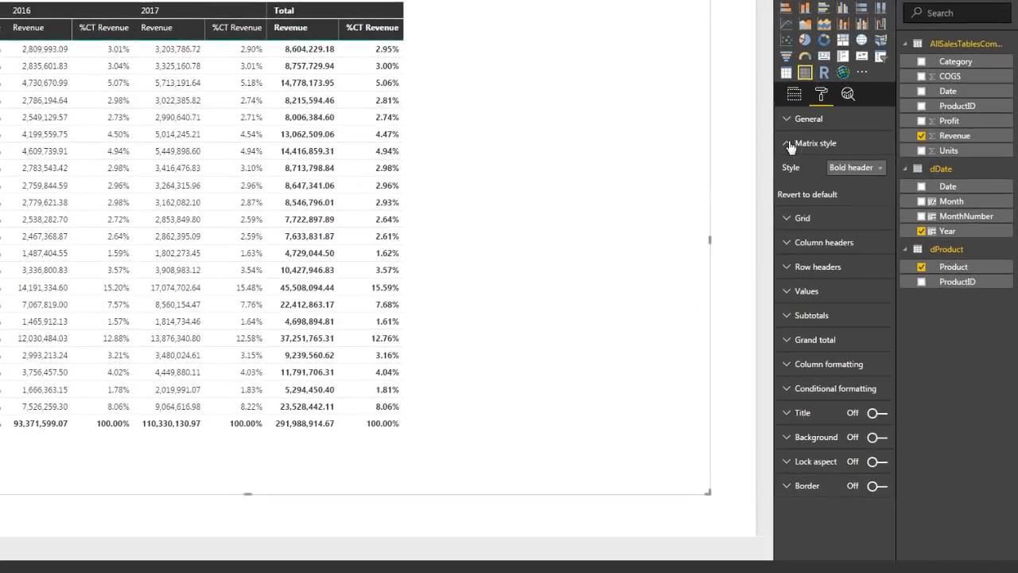
Set the matrix's grid text size to 10.
left_click(739, 166)
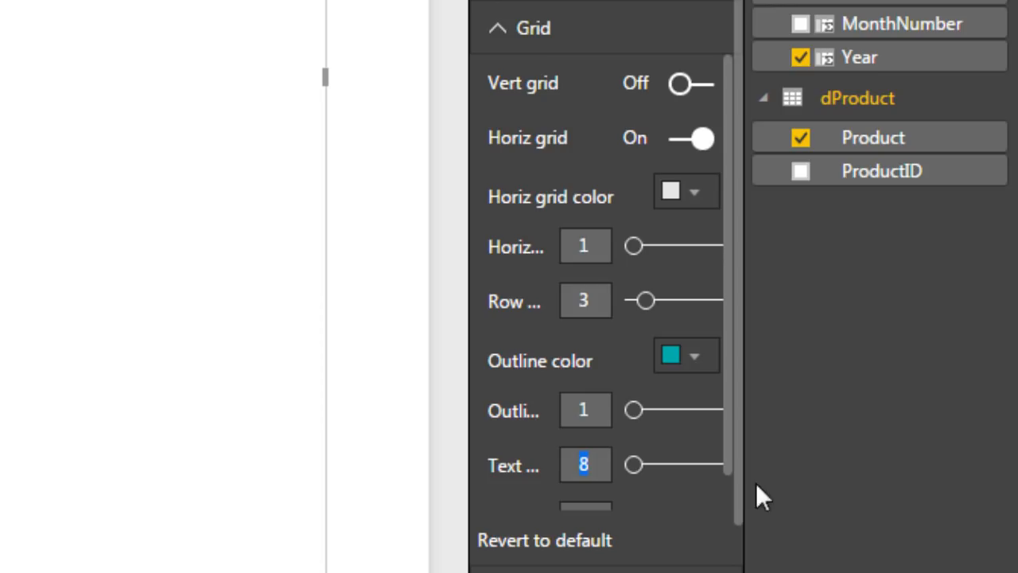
type("10")
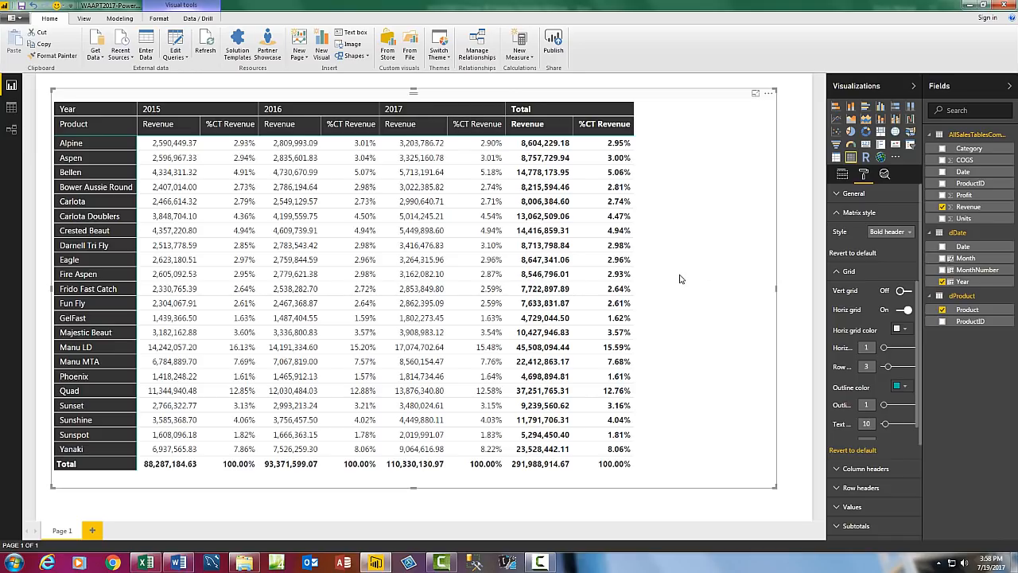
left_click(843, 177)
left_click(864, 175)
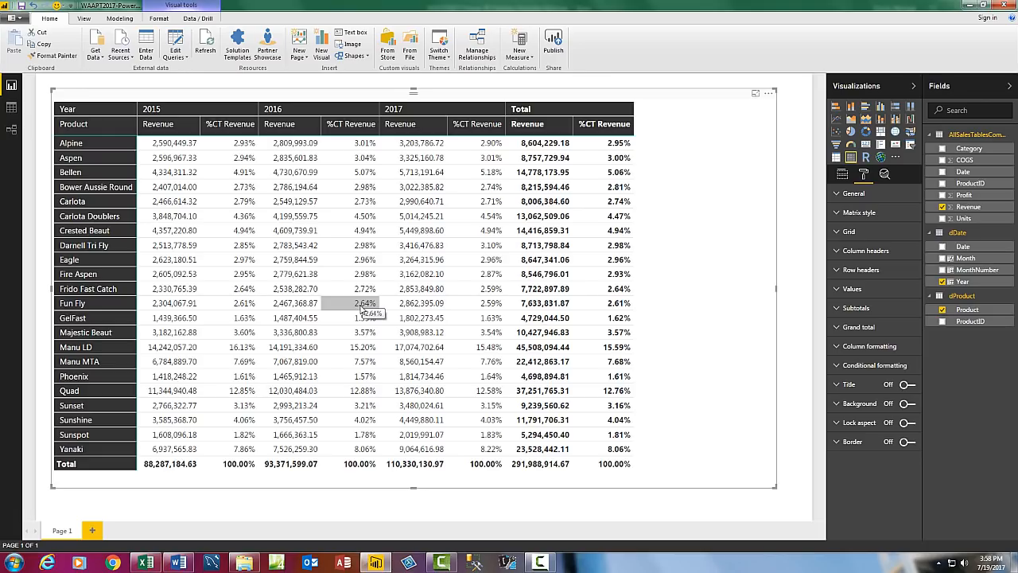
Rename the report page Page 1 as Rev Cross Tab.
double_click(62, 531)
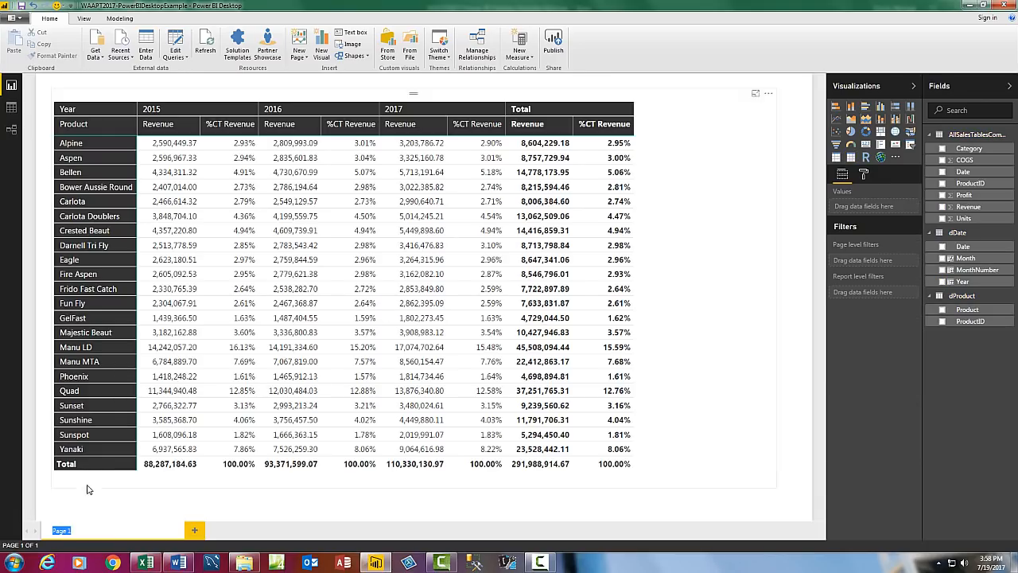
type("Rev Cross Tab")
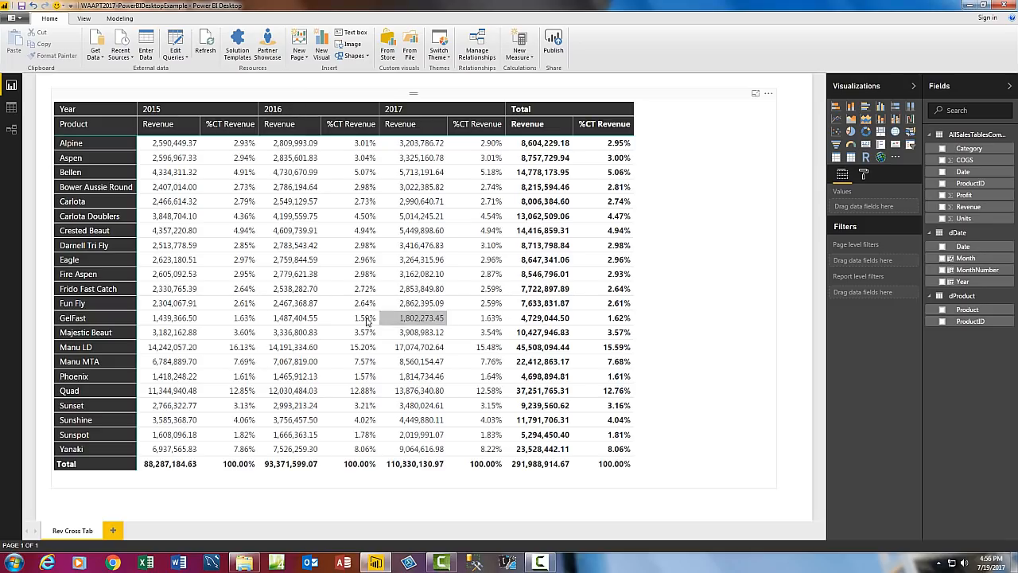
Examine the matrix cells for Frido Fast Catch in 2015, Manu MTA in 2016 and Manu MTA's total, and clear the highlighting.
left_click(182, 290)
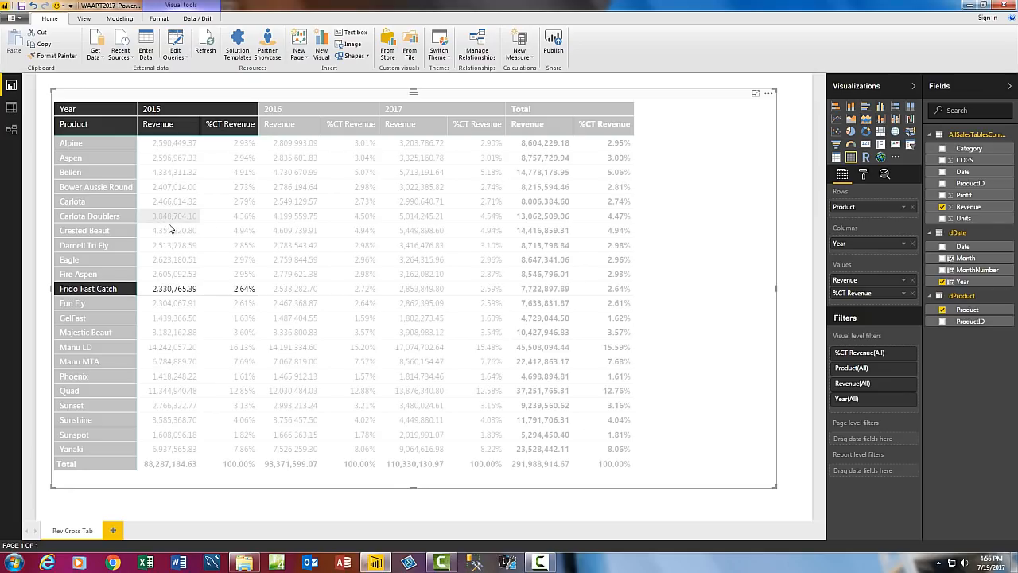
left_click(372, 365)
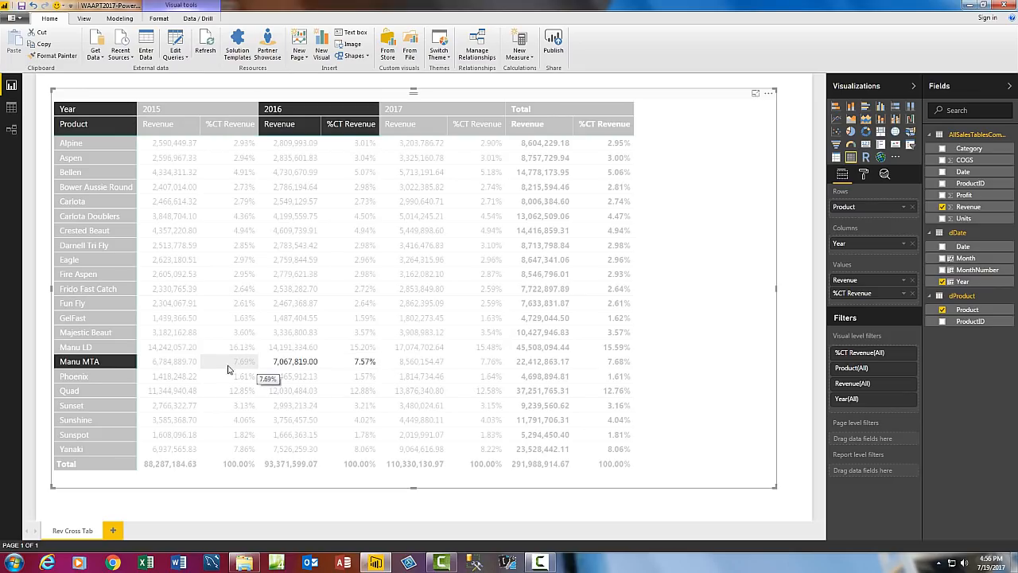
left_click(527, 363)
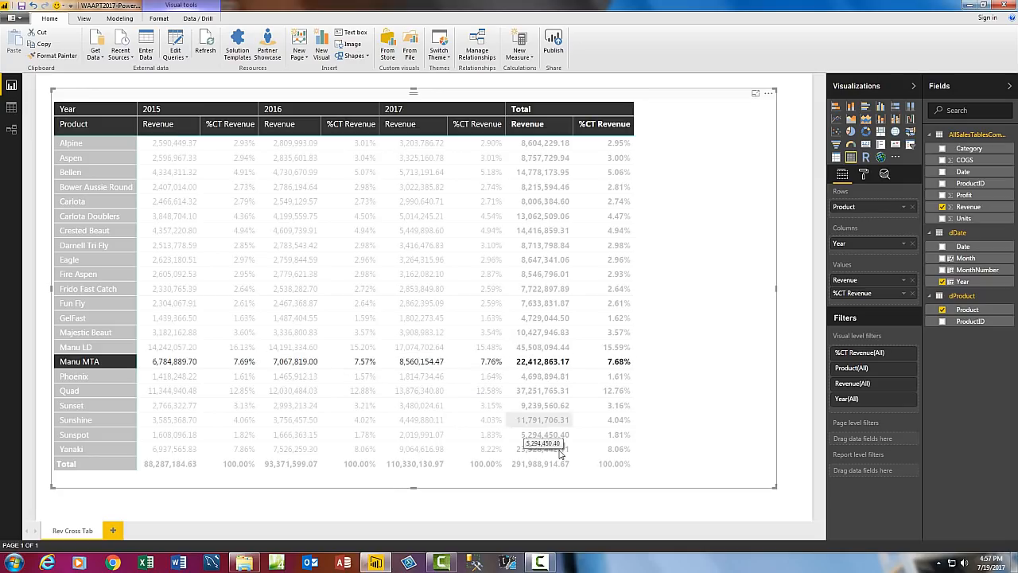
left_click(603, 465)
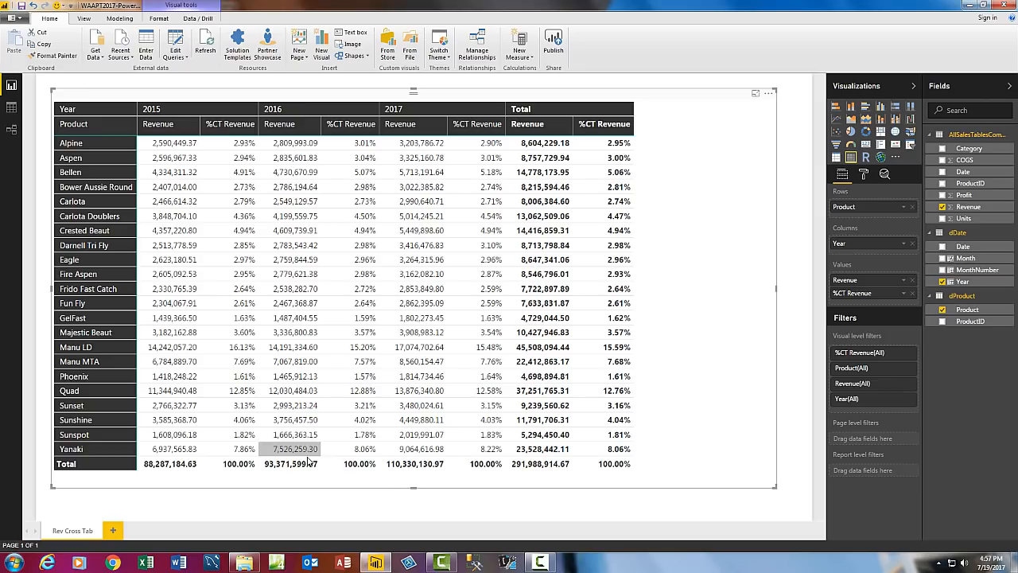
Add a new report page and name it Gross Profit Report.
left_click(114, 532)
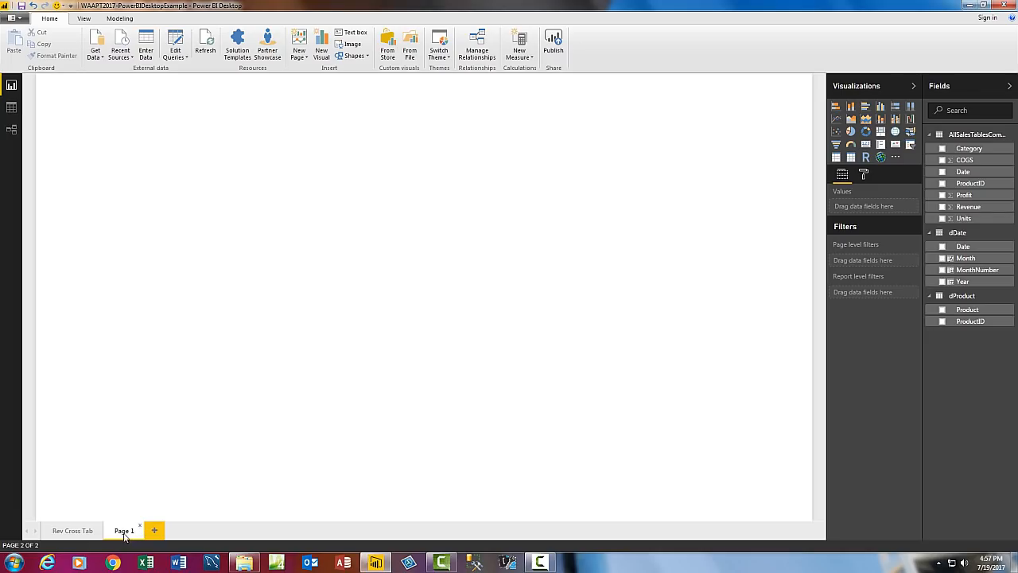
double_click(124, 531)
type("Gross Profit Report")
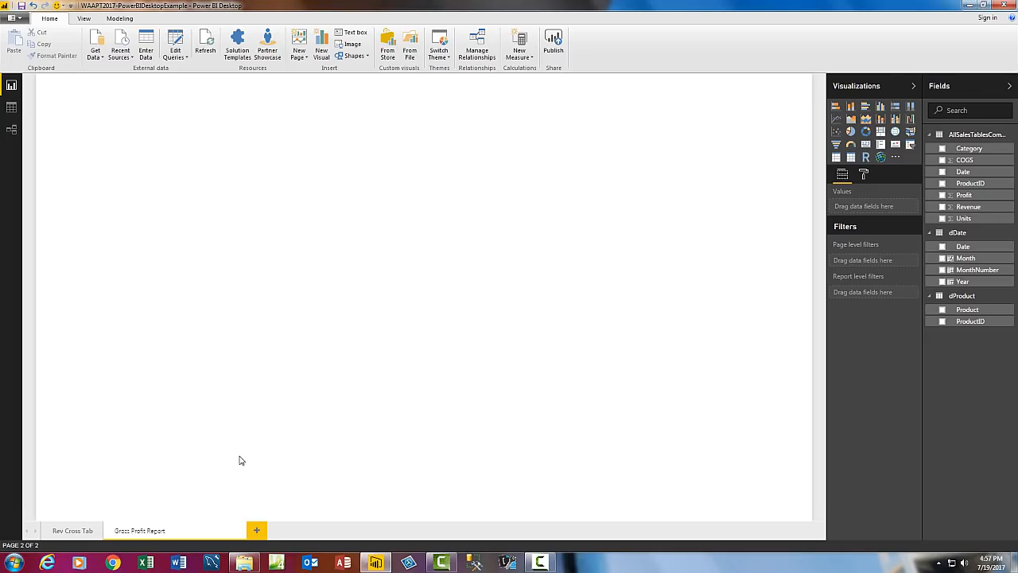
key("Return")
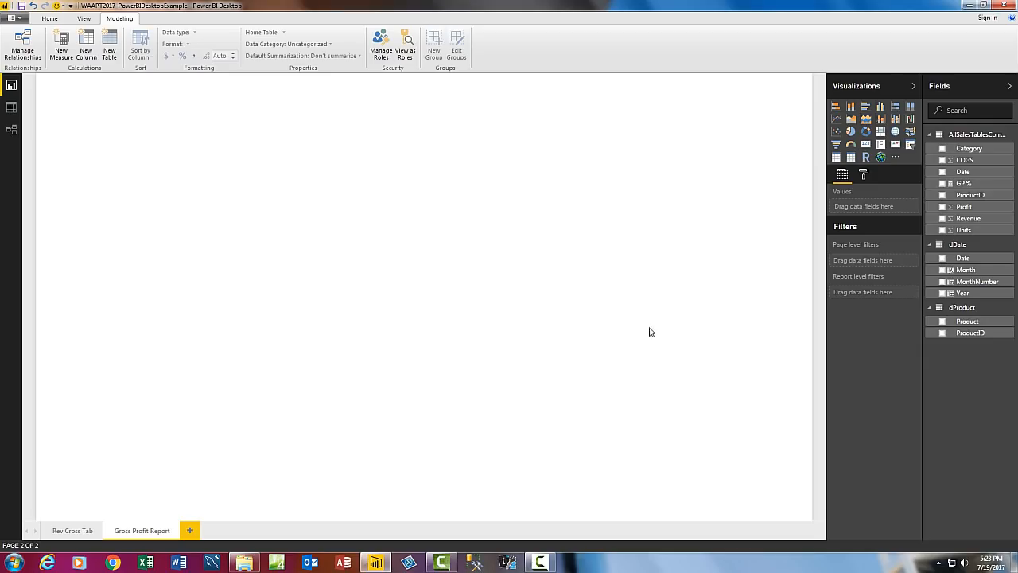
Insert a matrix with Product from dProduct in the rows and enlarge it to show the whole product list.
left_click(852, 159)
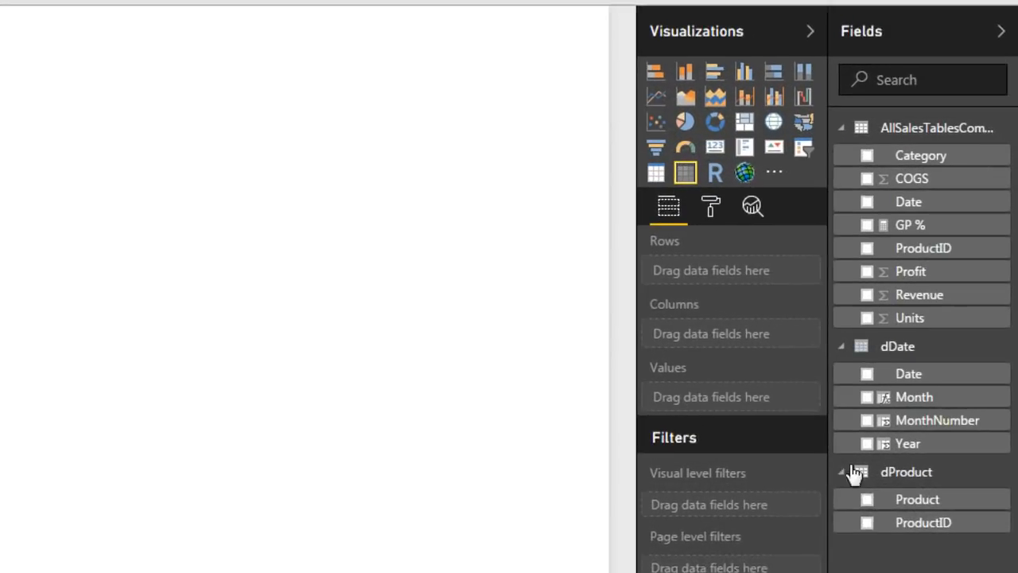
left_click_drag(896, 531, 714, 294)
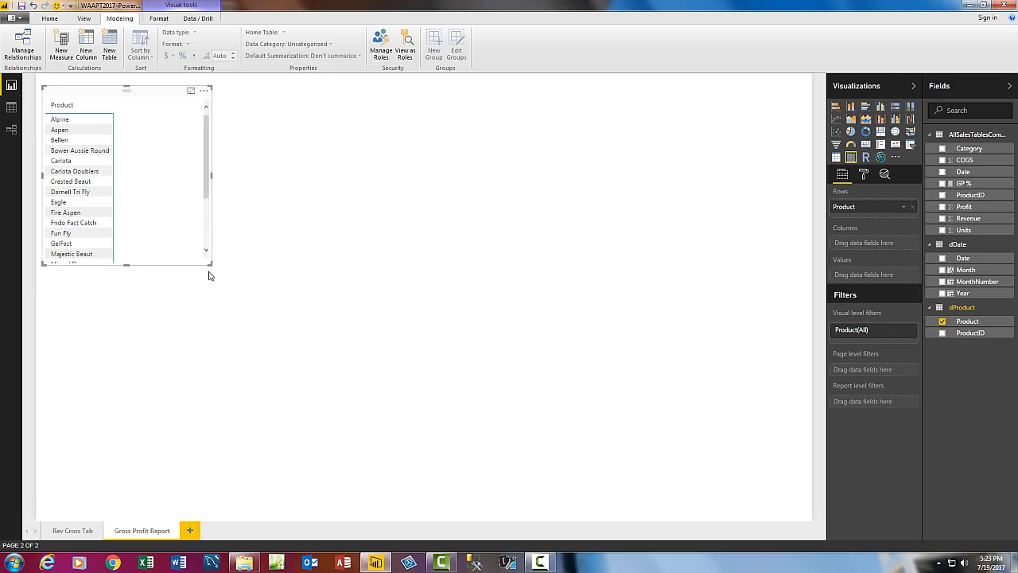
left_click_drag(210, 263, 262, 439)
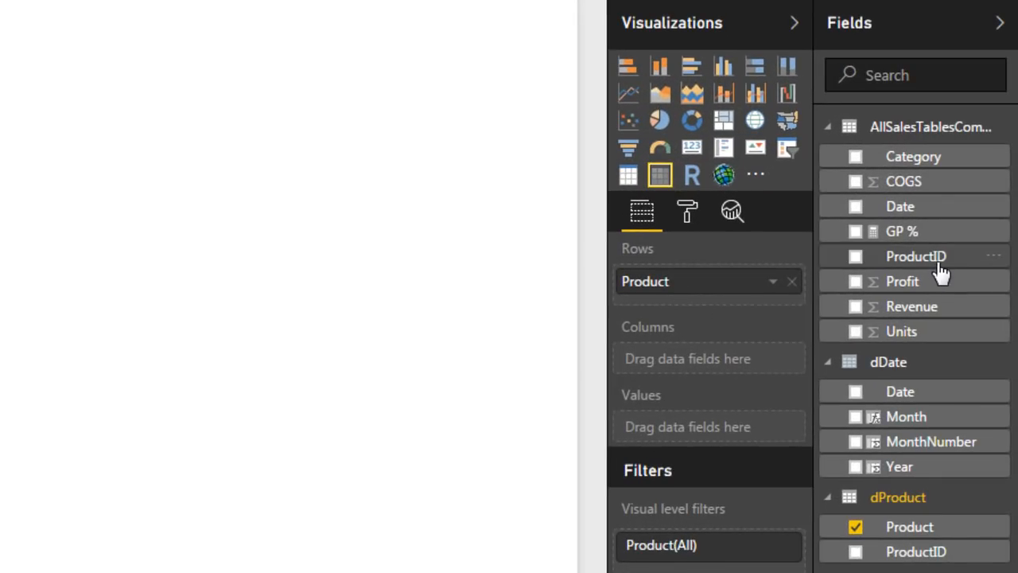
Add Revenue, COGS and Profit from AllSalesTablesCombined to the matrix values and widen the matrix to fit them.
left_click_drag(923, 317, 752, 436)
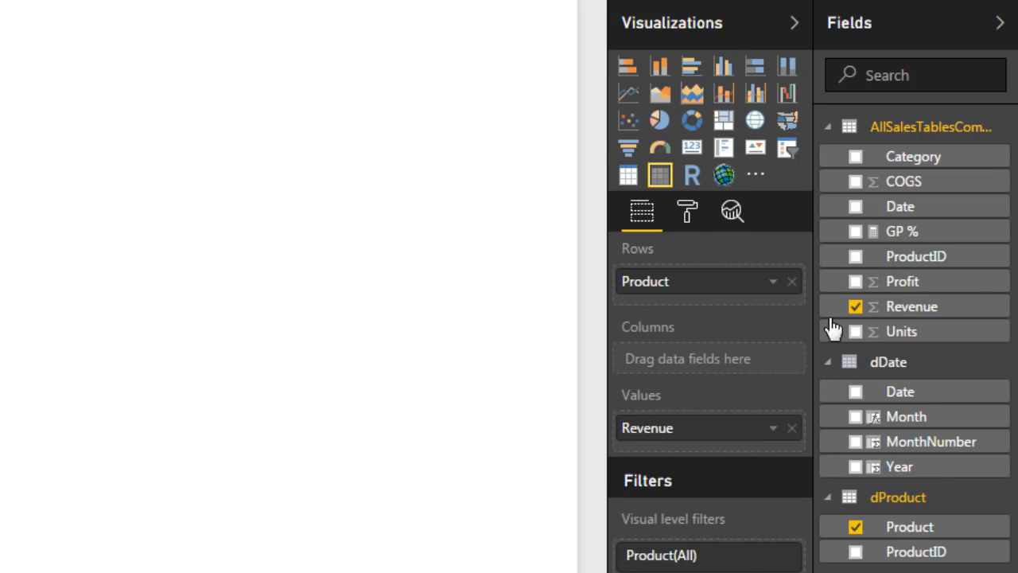
left_click_drag(896, 191, 709, 447)
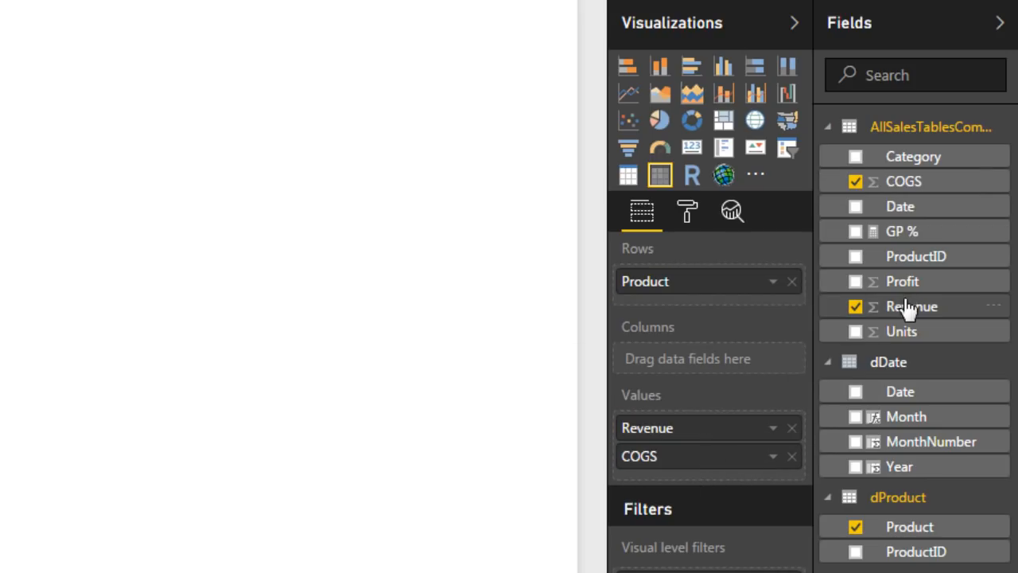
left_click_drag(905, 285, 728, 482)
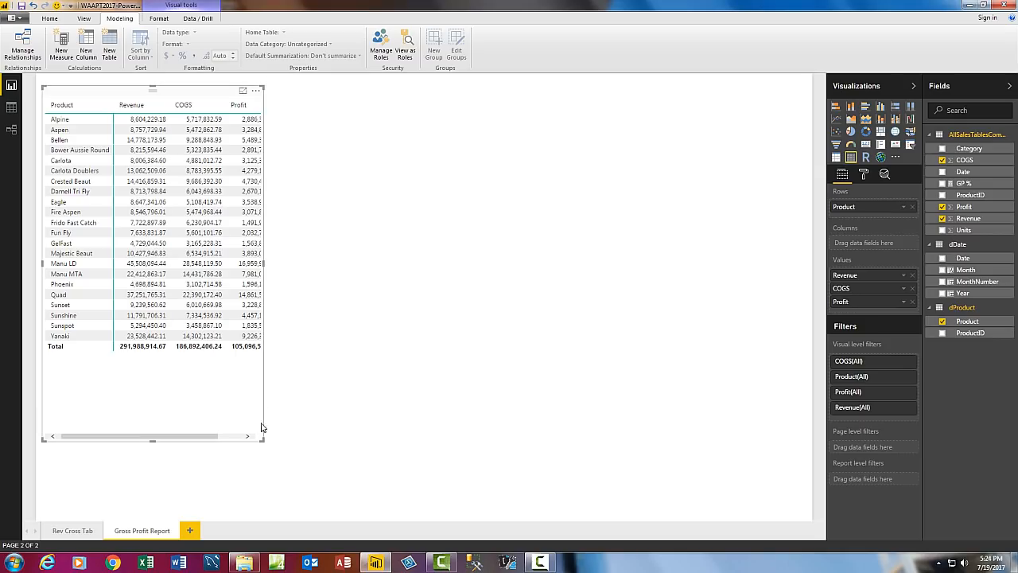
left_click_drag(264, 447, 351, 439)
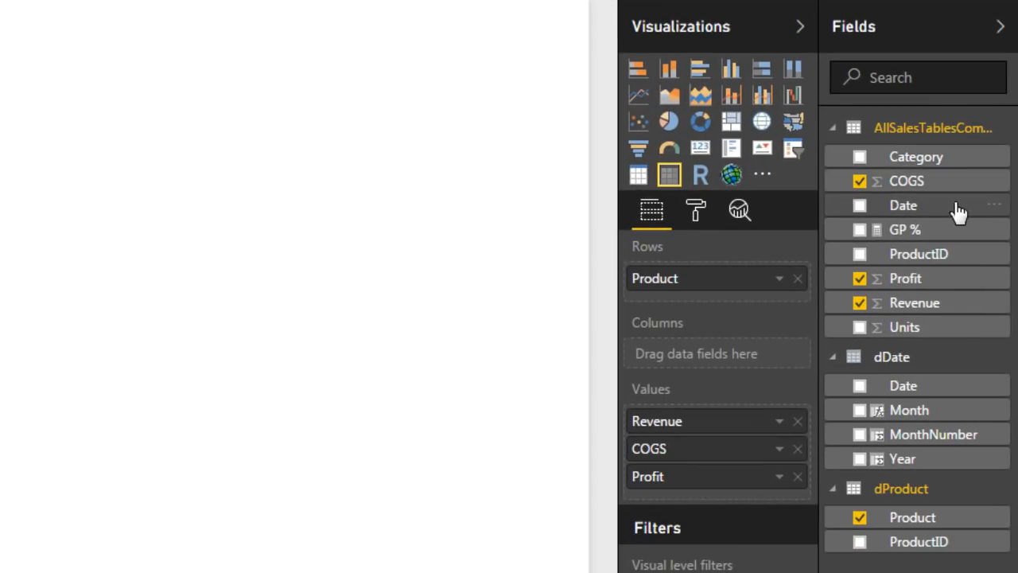
Delete the existing GP % measure from AllSalesTablesCombined.
right_click(897, 235)
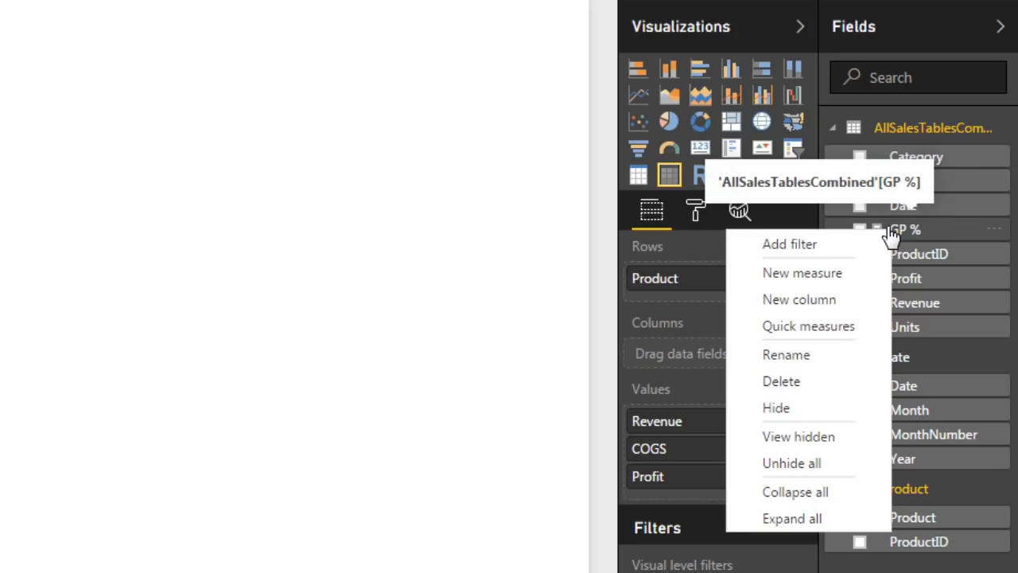
left_click(827, 383)
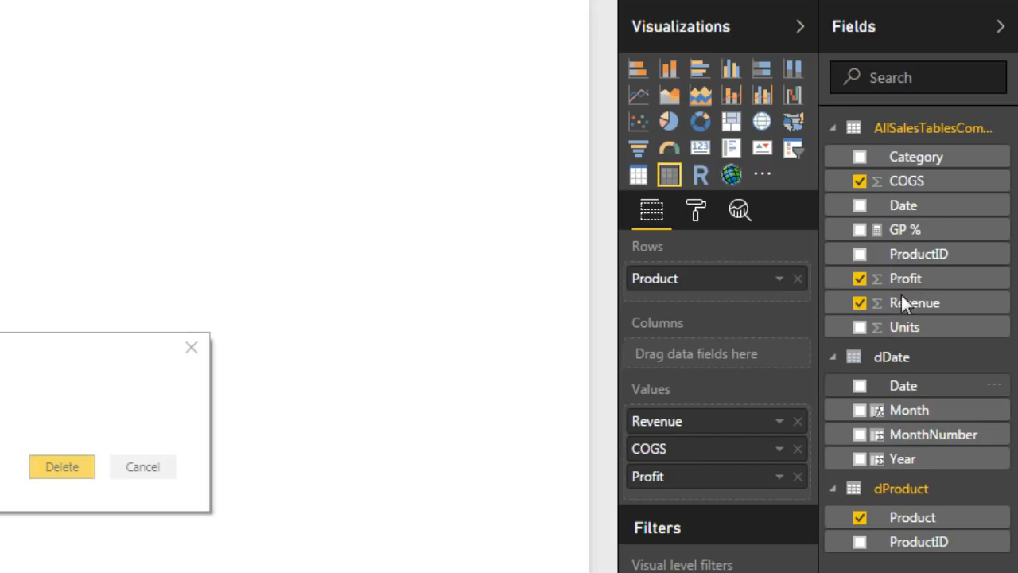
left_click(63, 469)
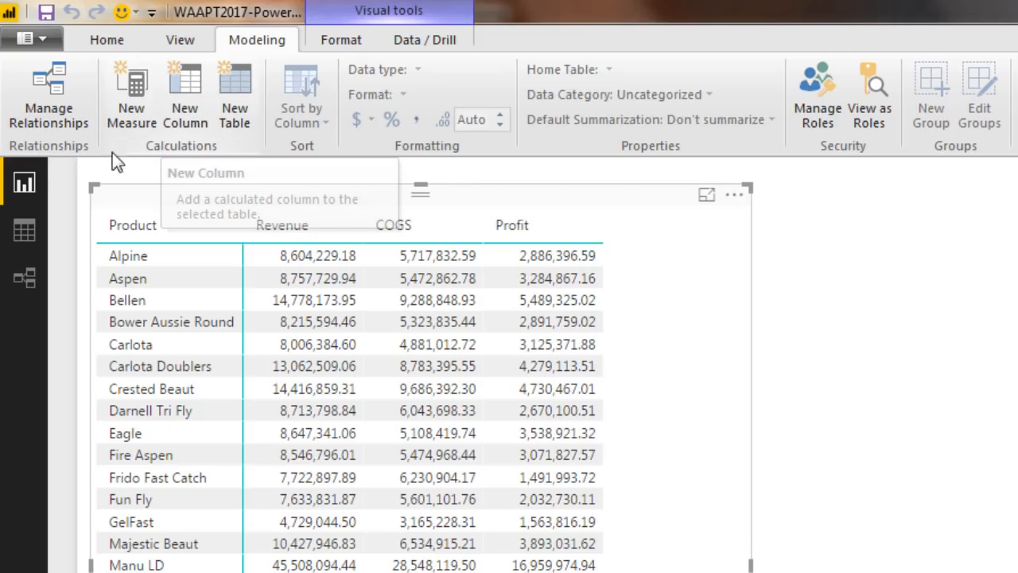
Start a new measure named GP %.
left_click(122, 105)
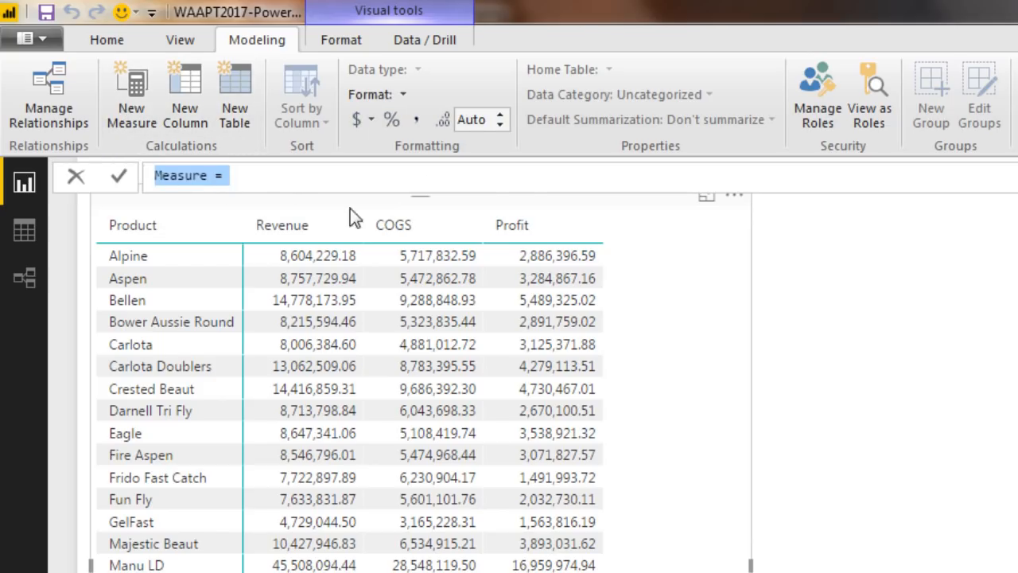
key("BackSpace")
type("GP %=")
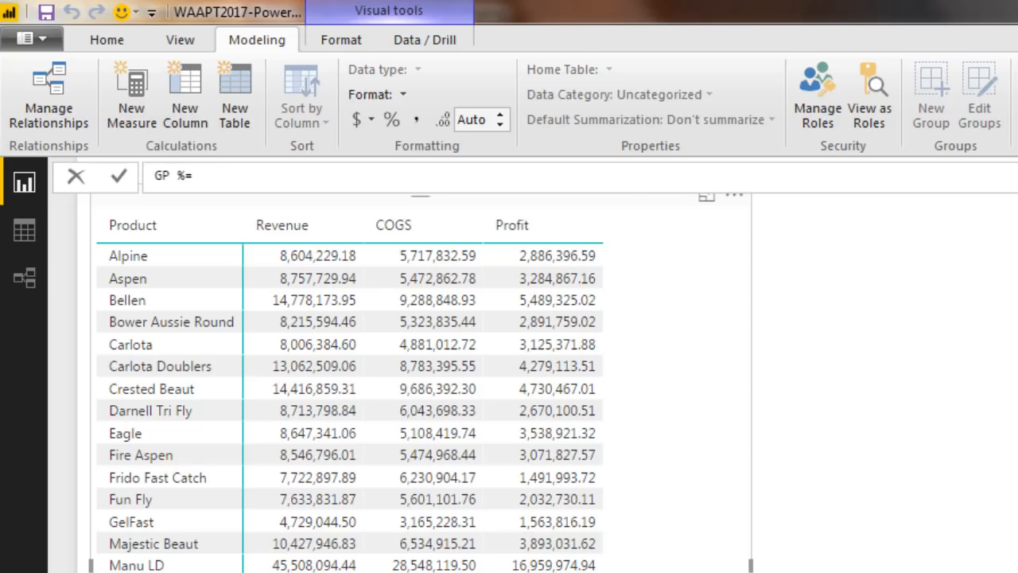
Enter SUM(AllSalesTablesCombined[Profit]) as the numerator of the GP % formula.
type("sum(")
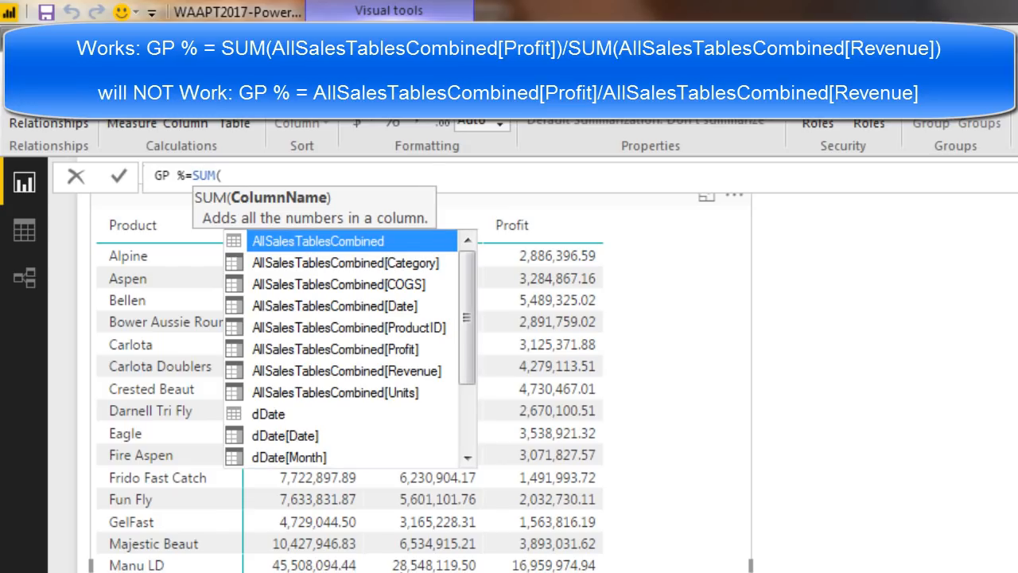
type("all")
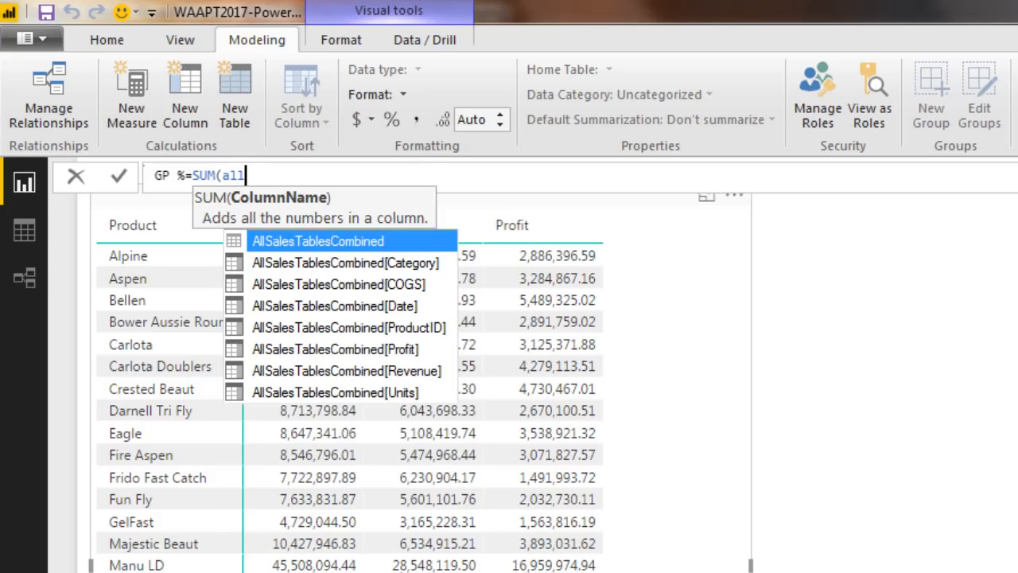
key("Down")
key("Down")
key("Down")
key("Down")
key("Down")
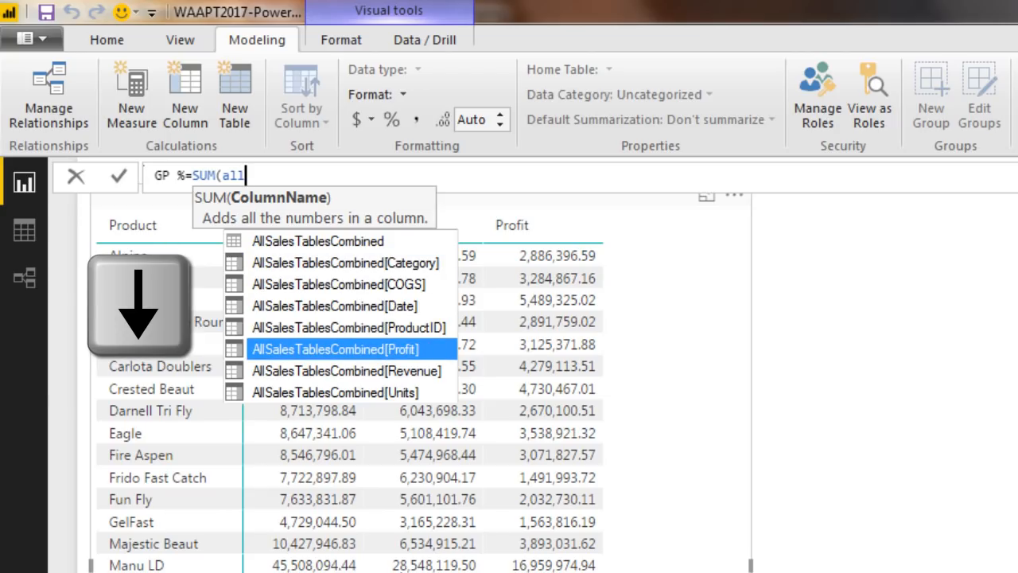
key("Tab")
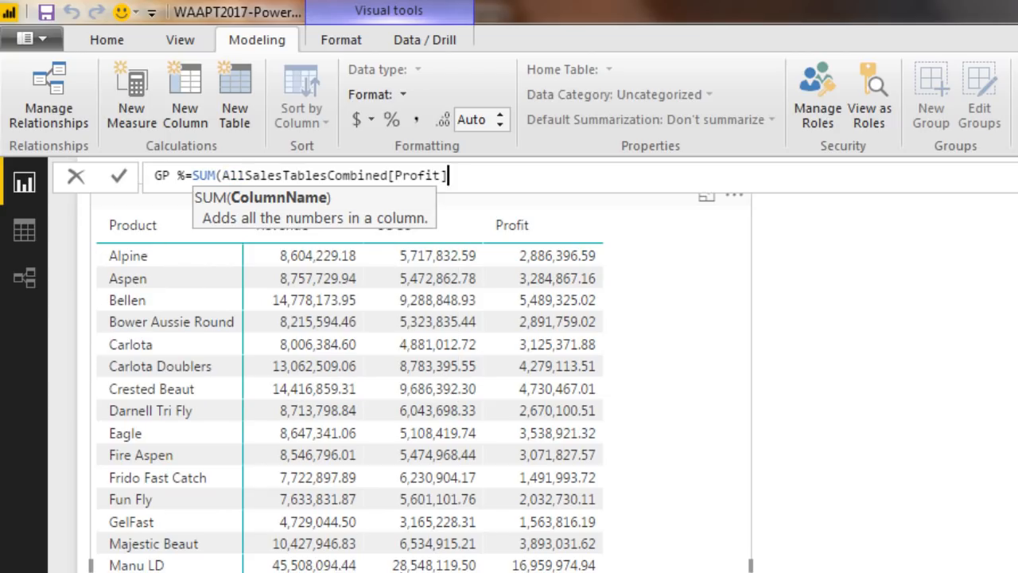
type(")")
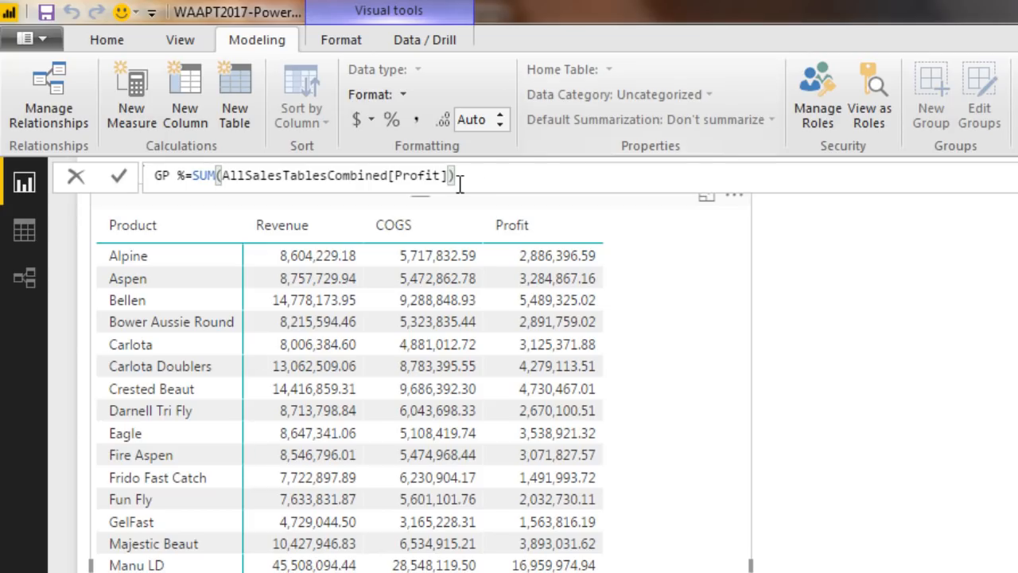
Divide the GP % formula's numerator by SUM(AllSalesTablesCombined[Revenue]).
type("/")
type("su")
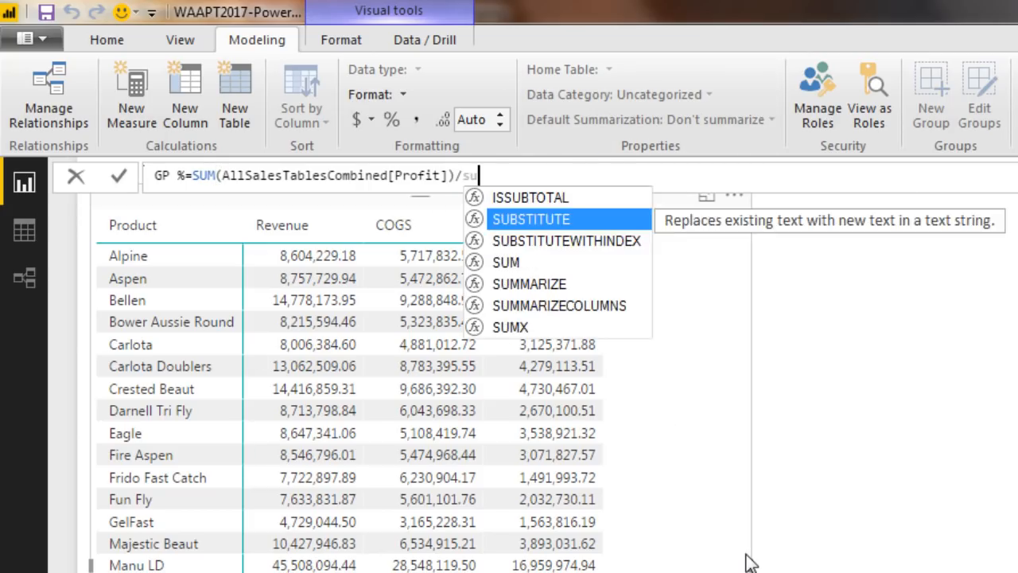
type("m(all")
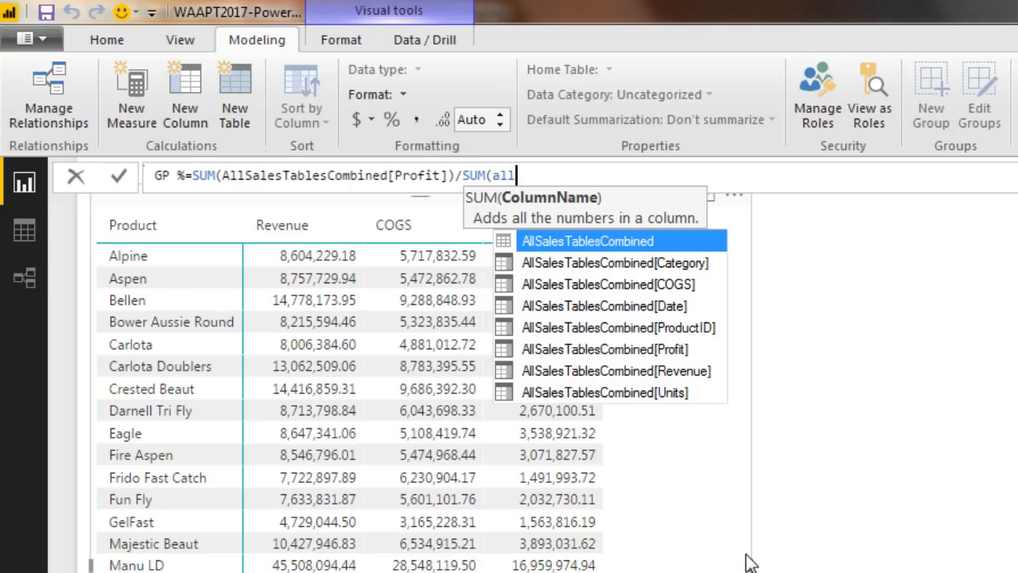
key("Down")
key("Down")
key("Down")
key("Down")
key("Down")
key("Down")
key("Tab")
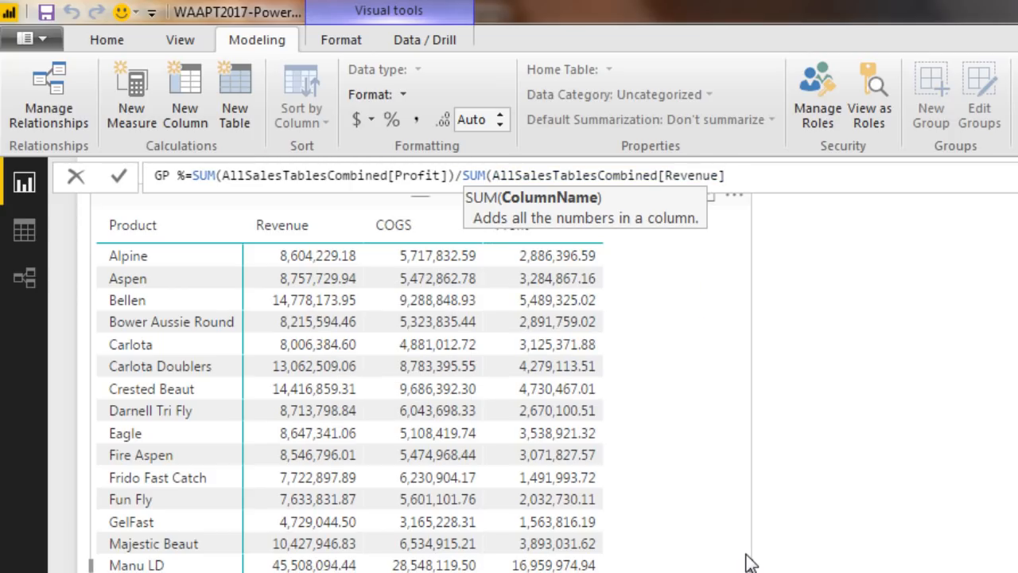
type(")")
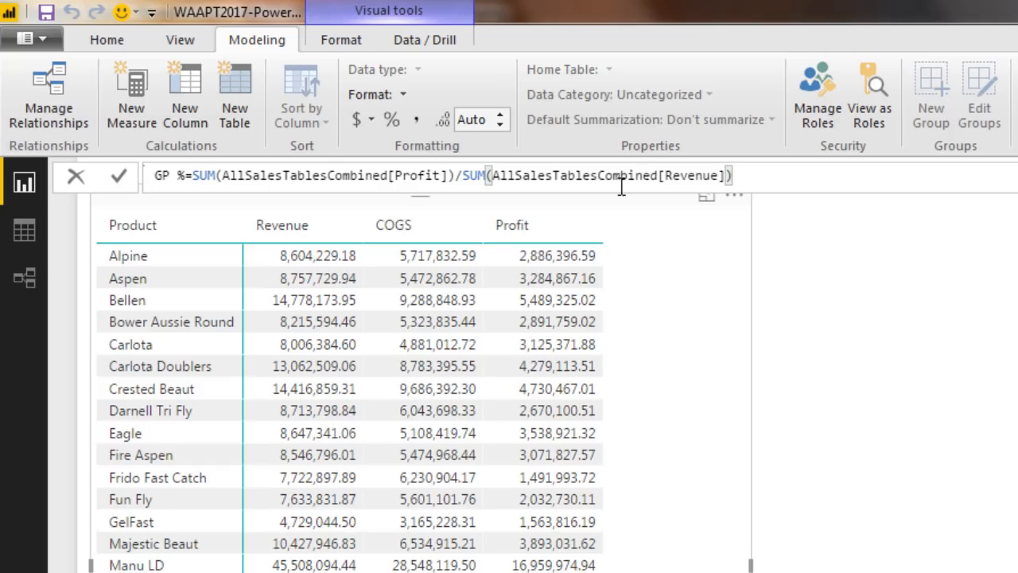
Format the GP % measure as a percentage and add it to the matrix values below Profit.
left_click(393, 120)
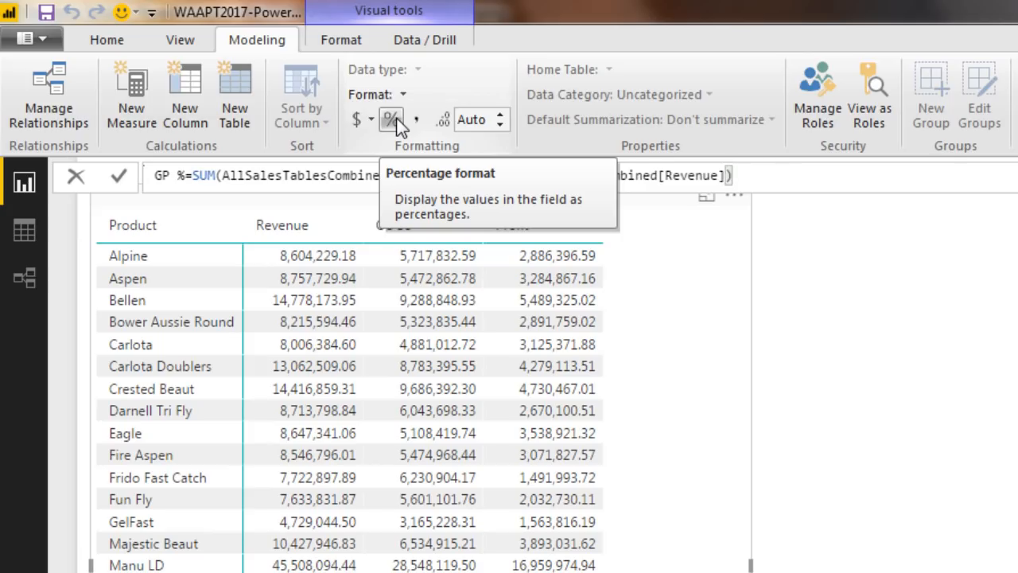
left_click(396, 123)
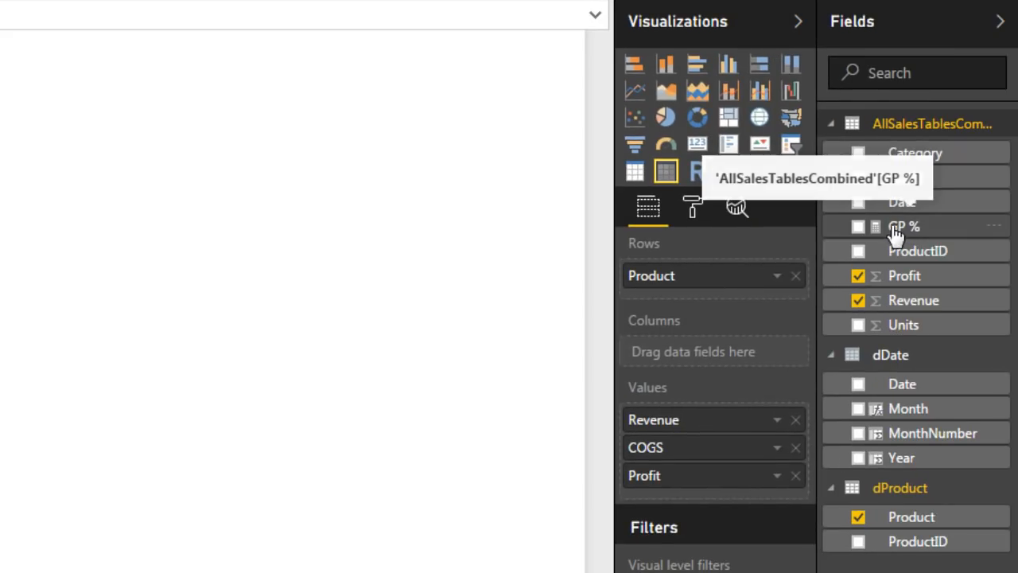
left_click_drag(897, 231, 700, 493)
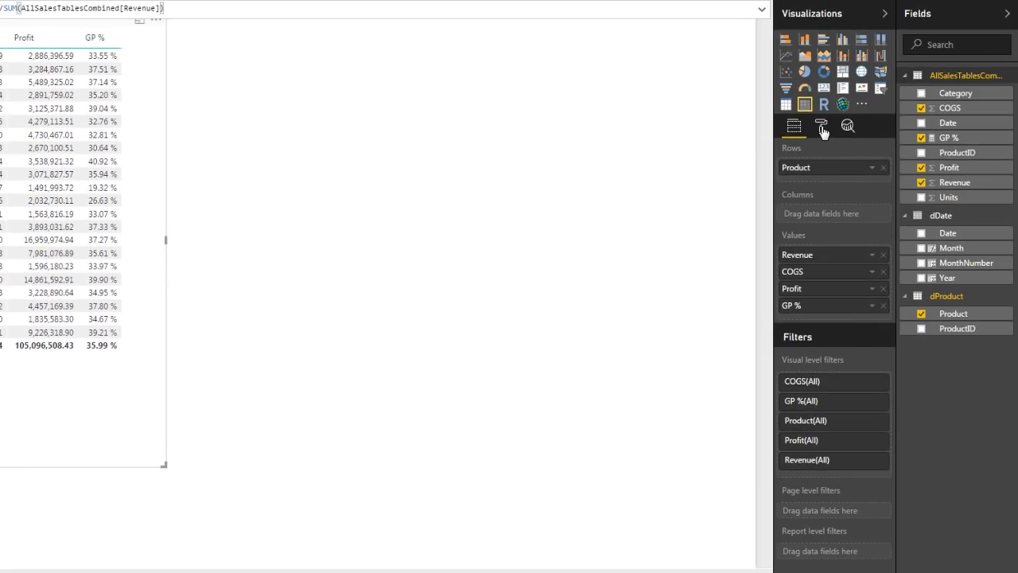
Try the Bold header flashy rows style on the matrix and settle on the Alternating rows style.
left_click(822, 128)
left_click(786, 180)
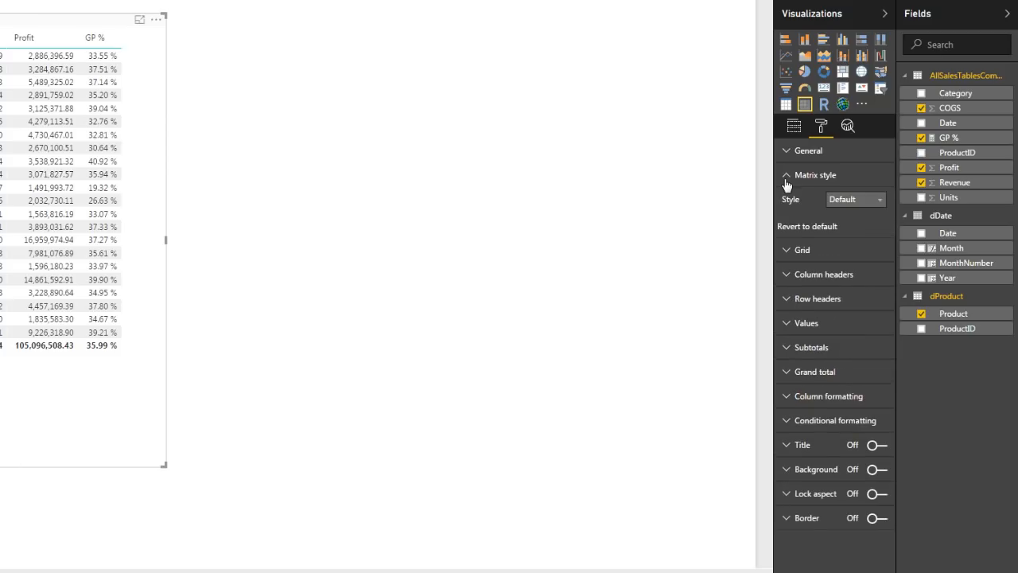
left_click(876, 203)
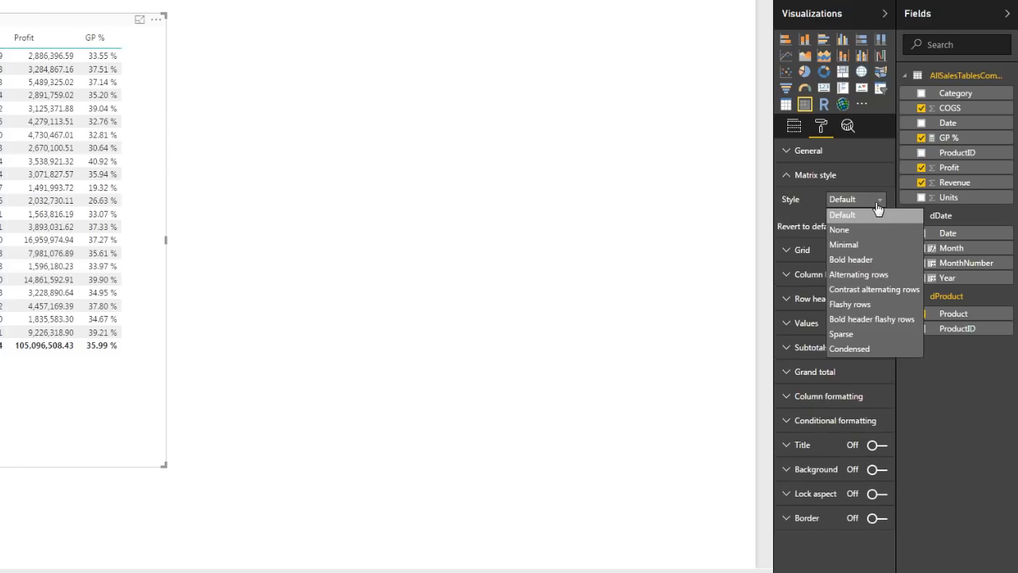
left_click(859, 320)
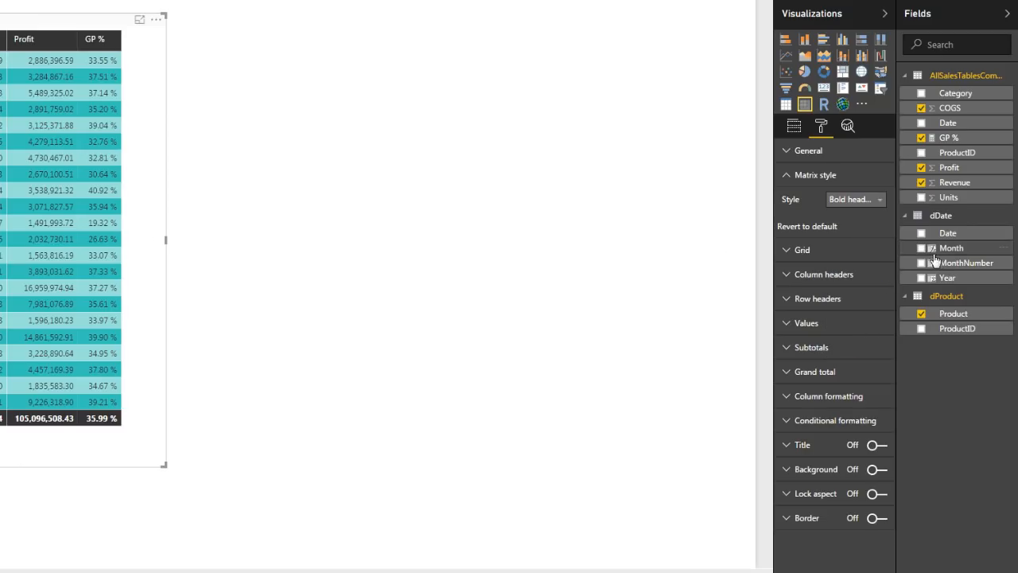
left_click(858, 200)
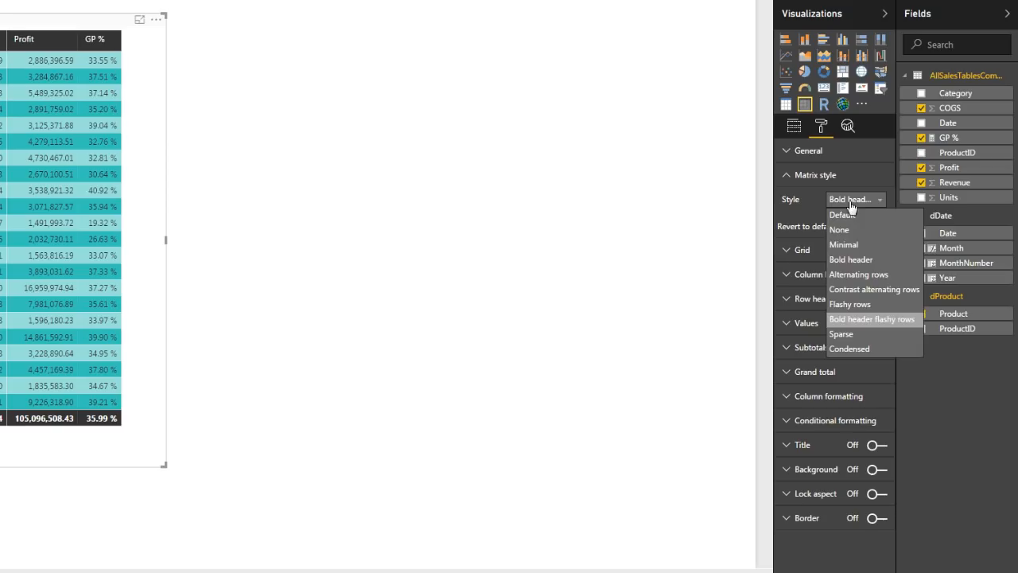
left_click(856, 275)
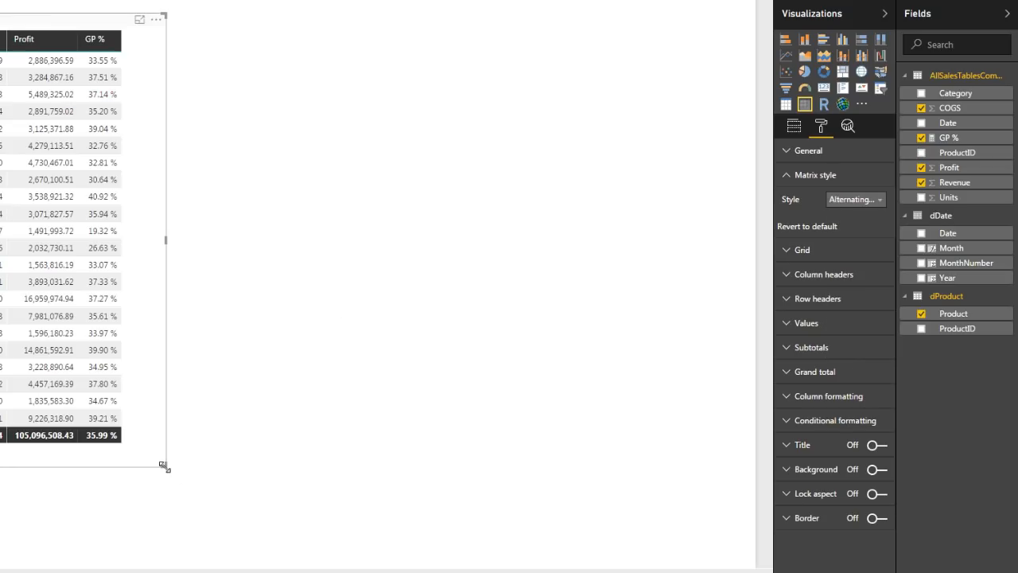
Set the matrix grid text size to 10 and enlarge the matrix to fit all rows and columns.
left_click(787, 253)
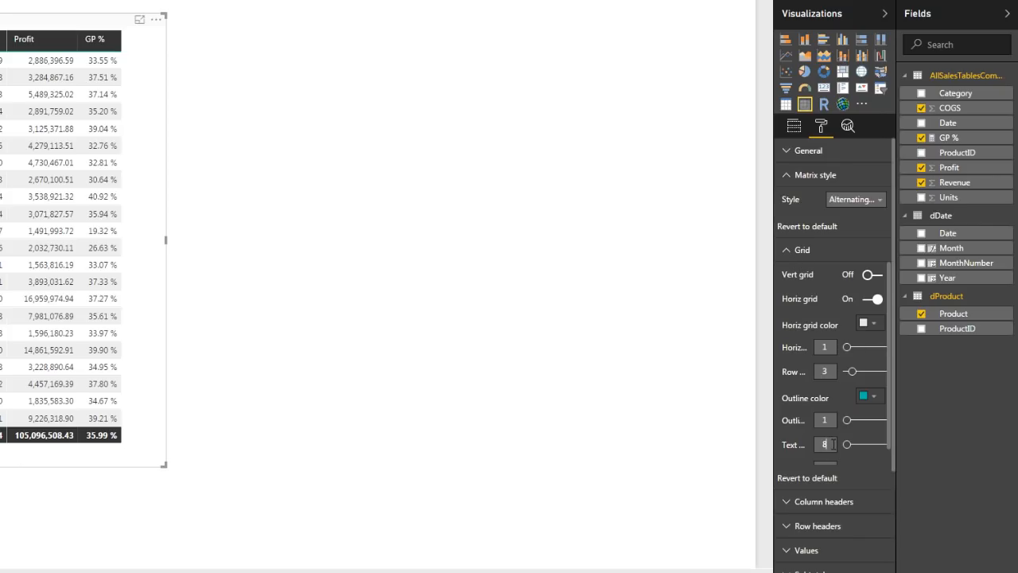
type("10")
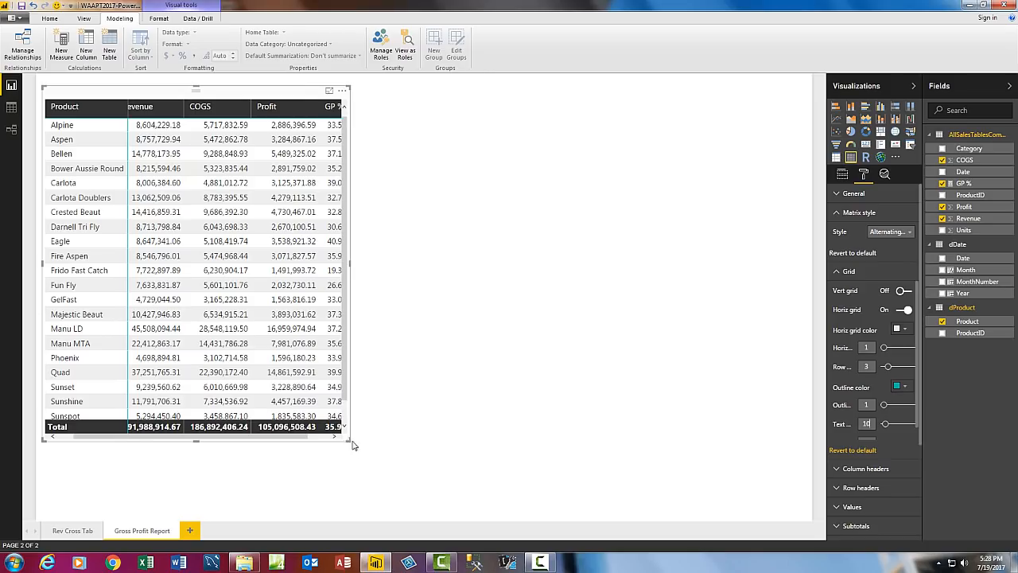
left_click_drag(353, 445, 392, 494)
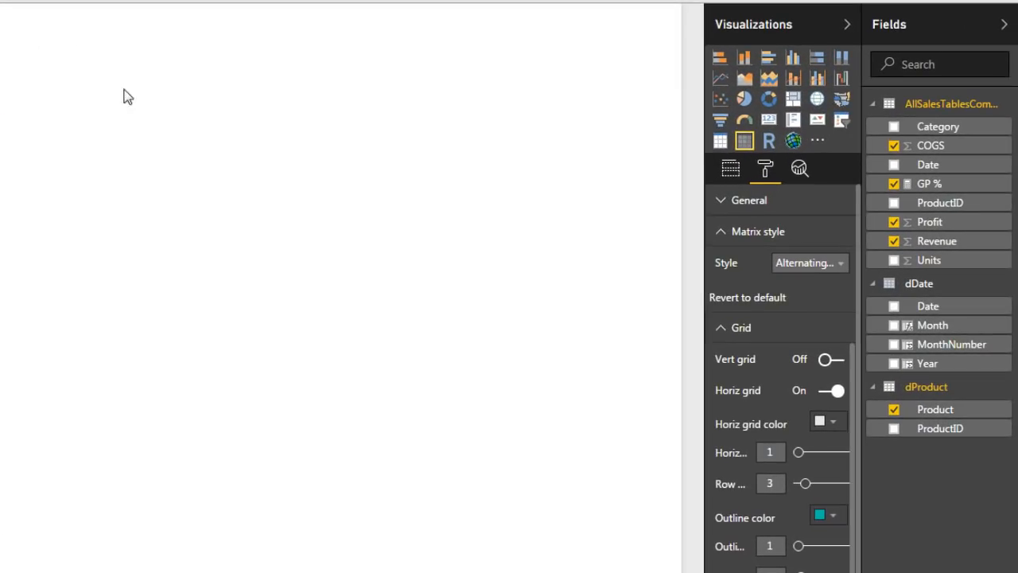
Insert a clustered bar chart with Product on the axis and Profit as value, and enlarge it beside the matrix.
left_click(127, 59)
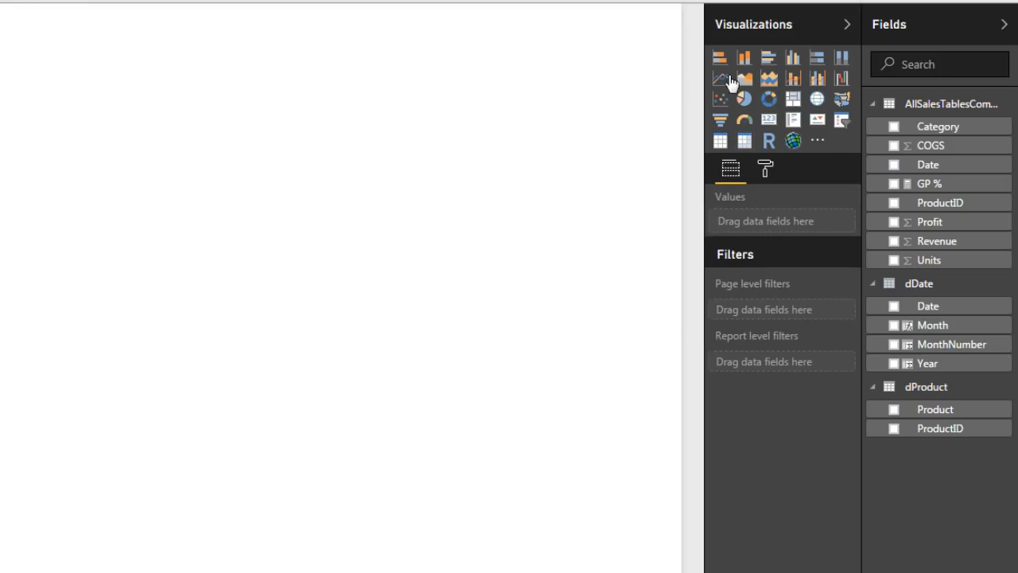
left_click(768, 63)
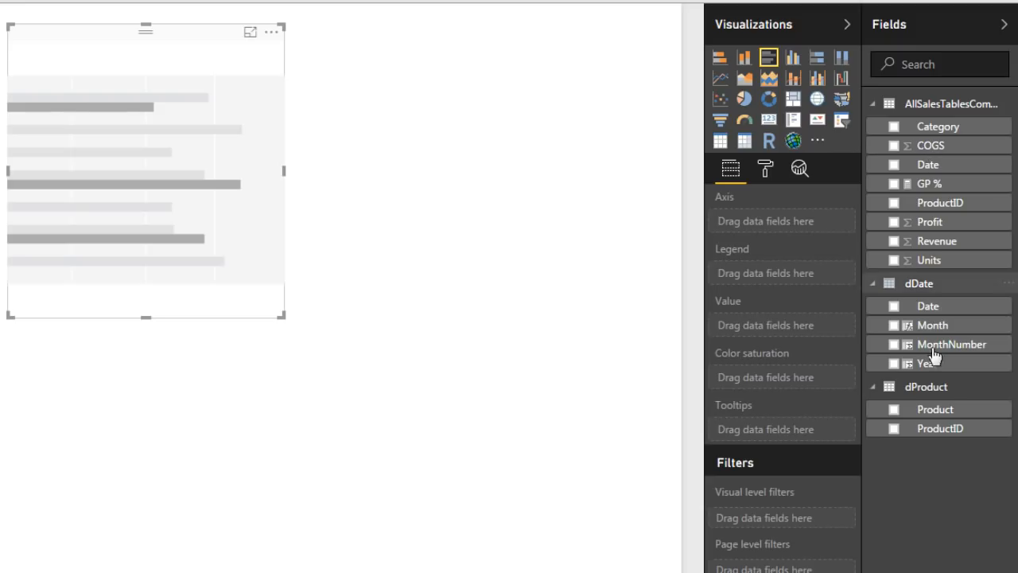
left_click_drag(933, 419, 786, 226)
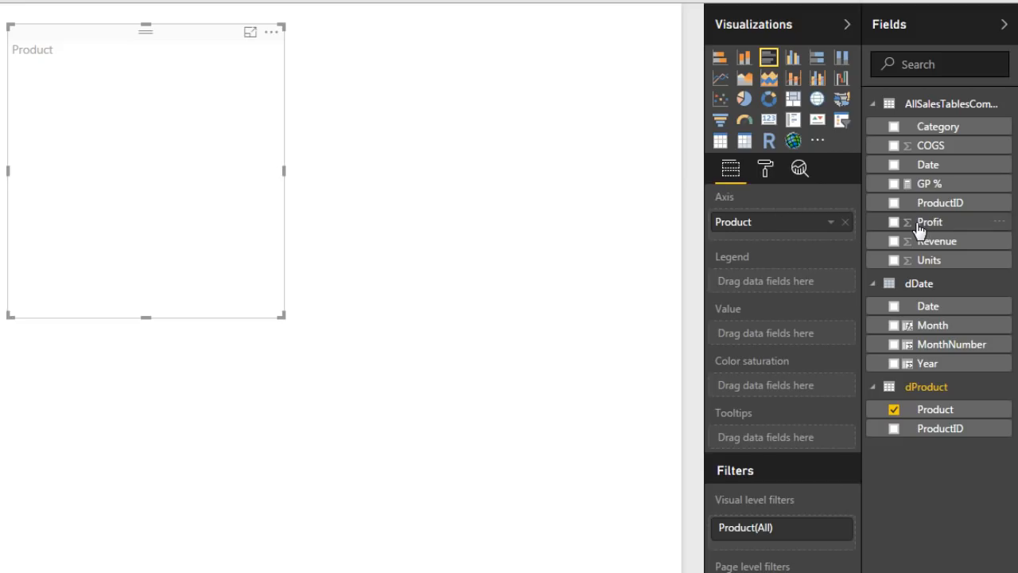
left_click_drag(921, 229, 803, 341)
left_click_drag(281, 316, 638, 541)
left_click_drag(275, 31, 266, 25)
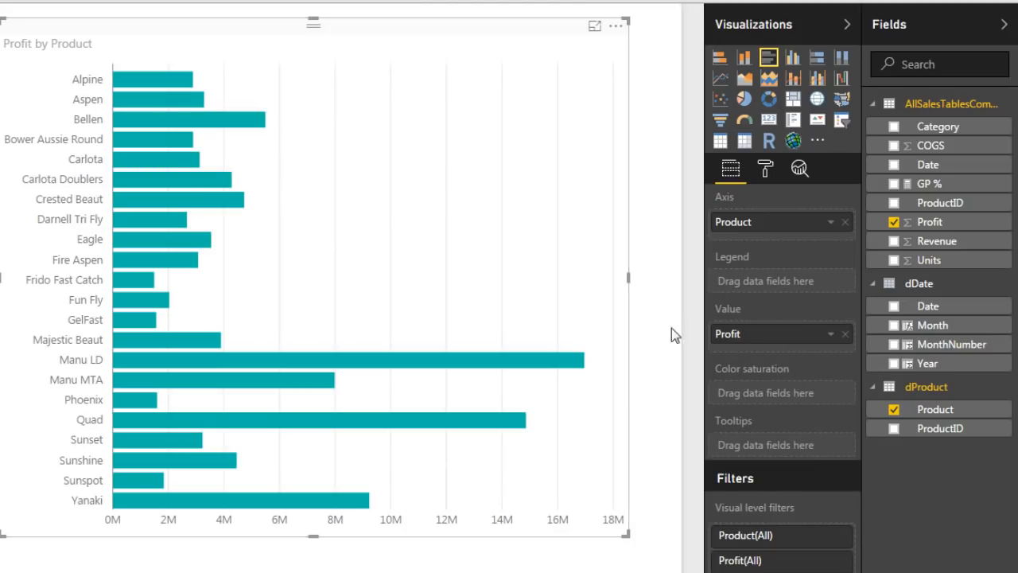
Turn on data labels and turn off the X-axis for the Profit by Product chart.
left_click(766, 171)
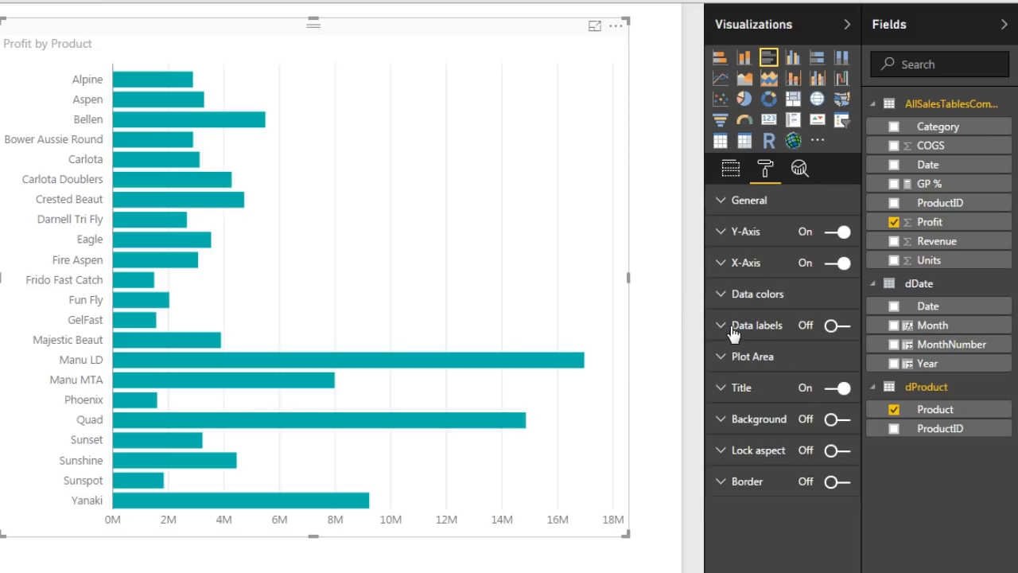
left_click(845, 328)
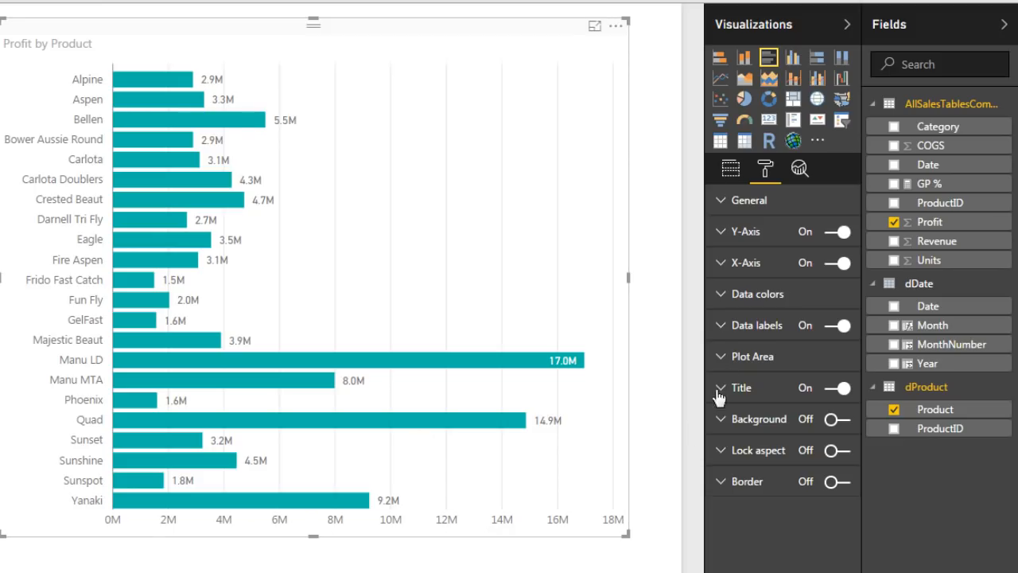
left_click(828, 266)
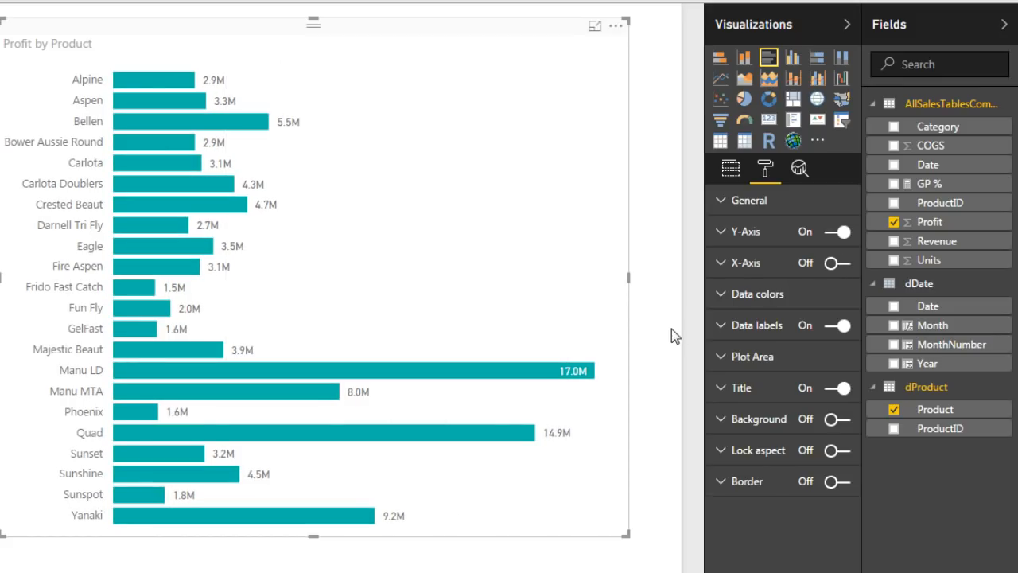
Set the data label position of the Profit by Product chart to Inside End.
left_click(722, 326)
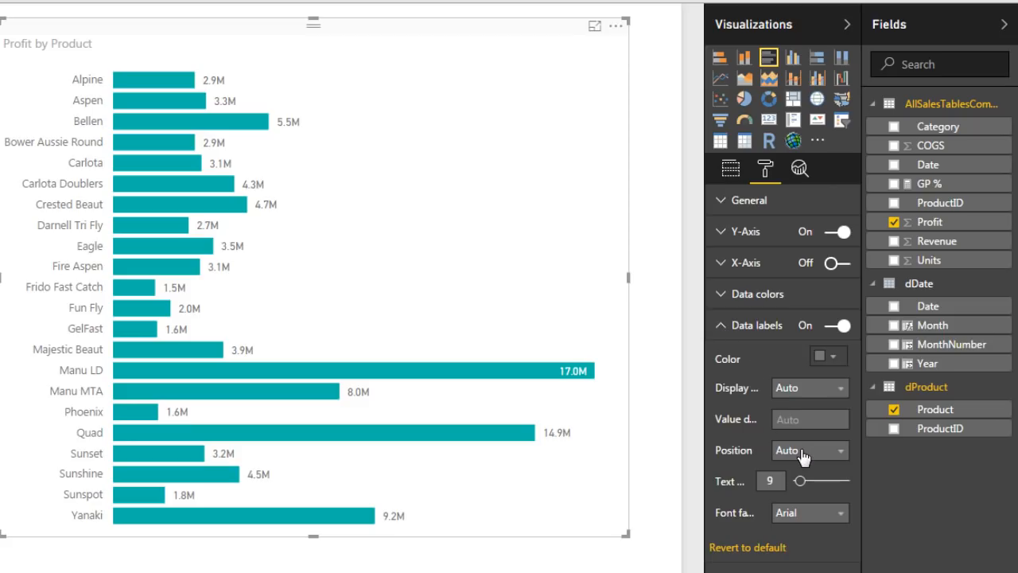
left_click(844, 452)
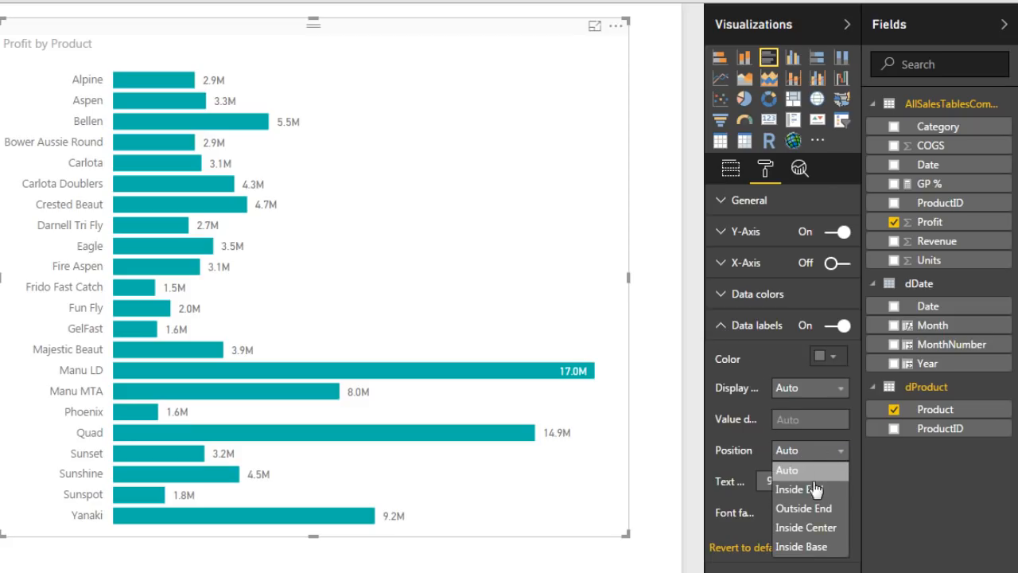
left_click(814, 492)
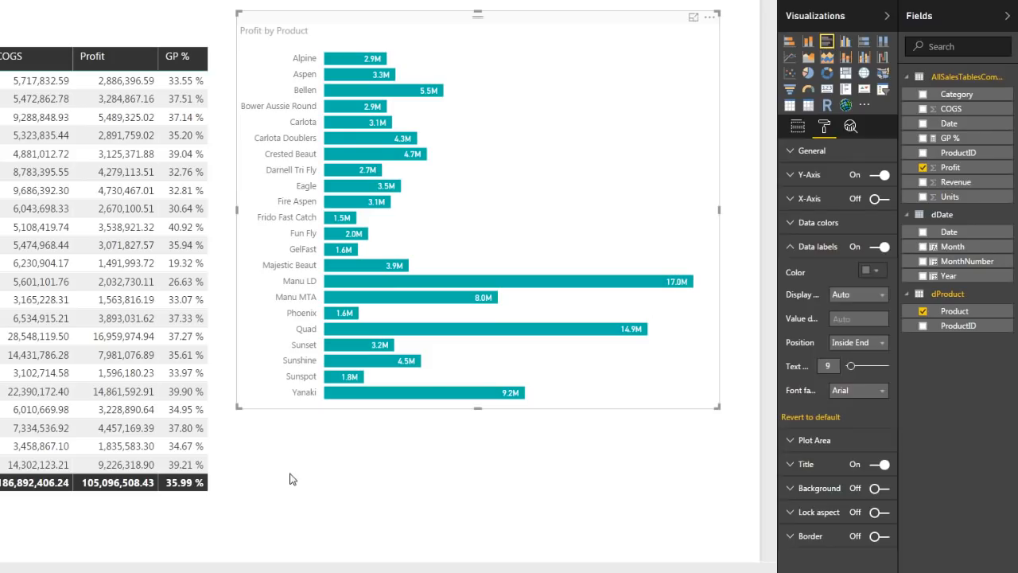
Insert a clustered column chart with Category on the axis and Profit as value, and move it toward the space below the bar chart.
left_click(289, 478)
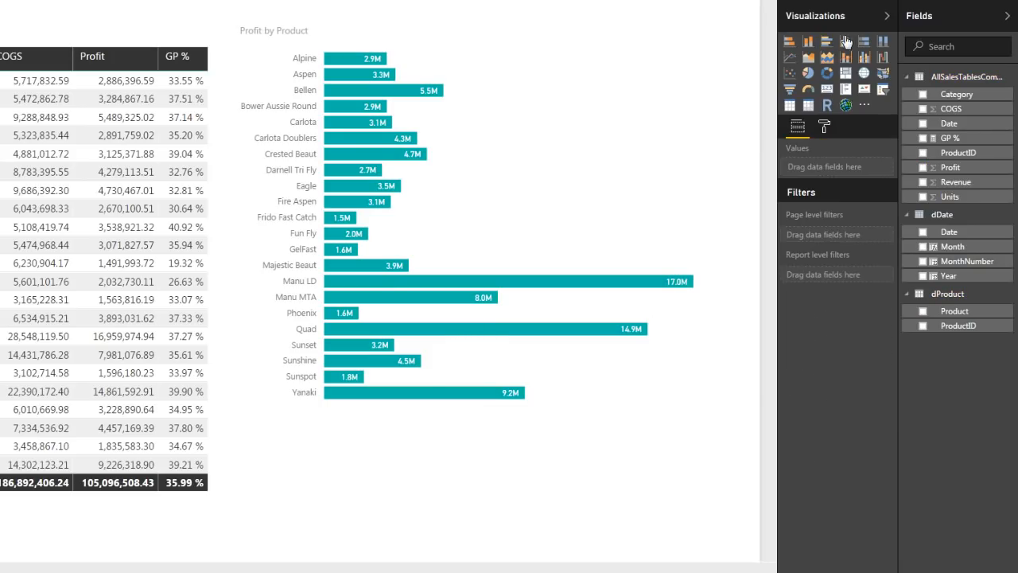
left_click(847, 44)
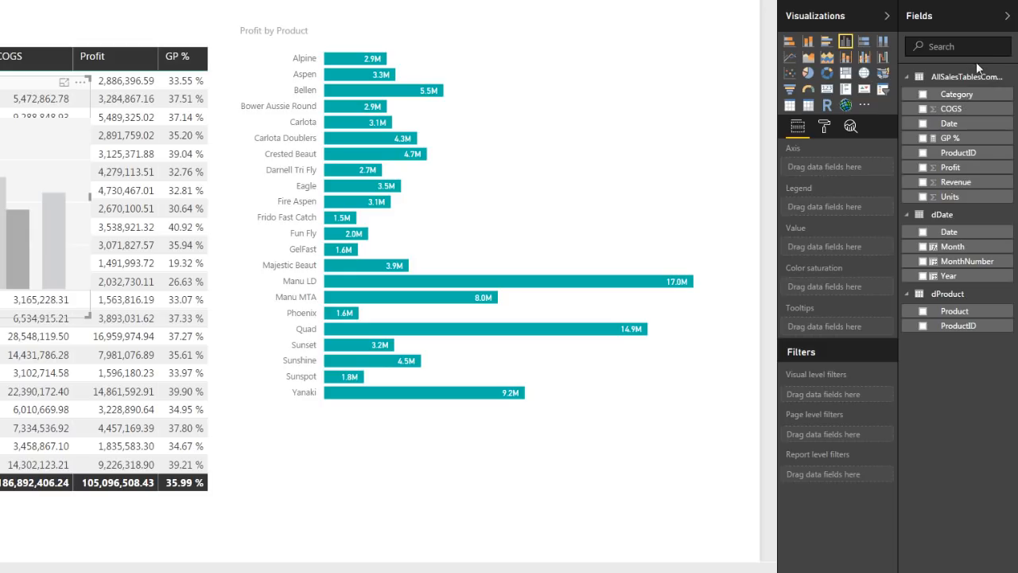
left_click_drag(961, 95, 866, 171)
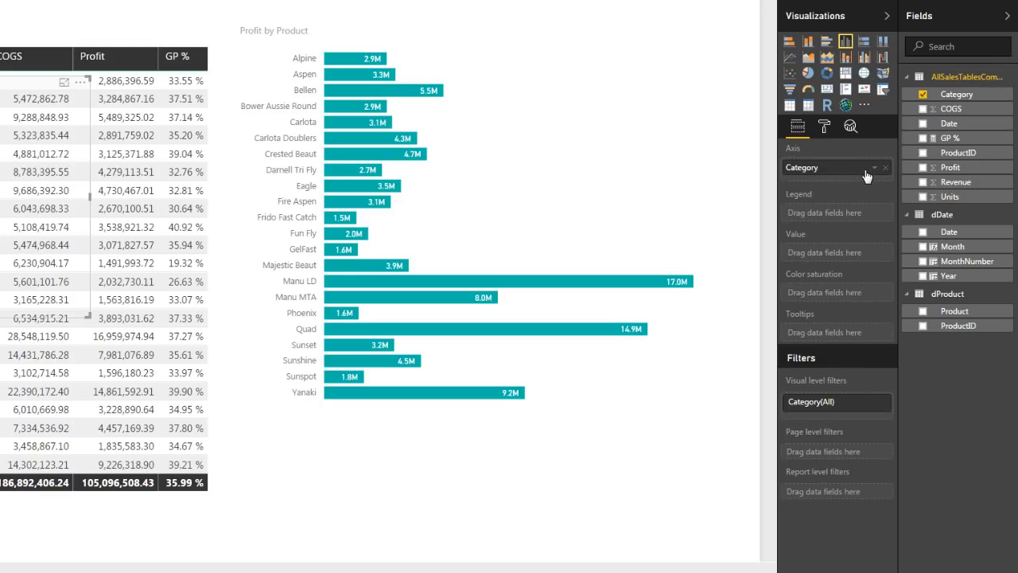
left_click_drag(24, 96, 505, 306)
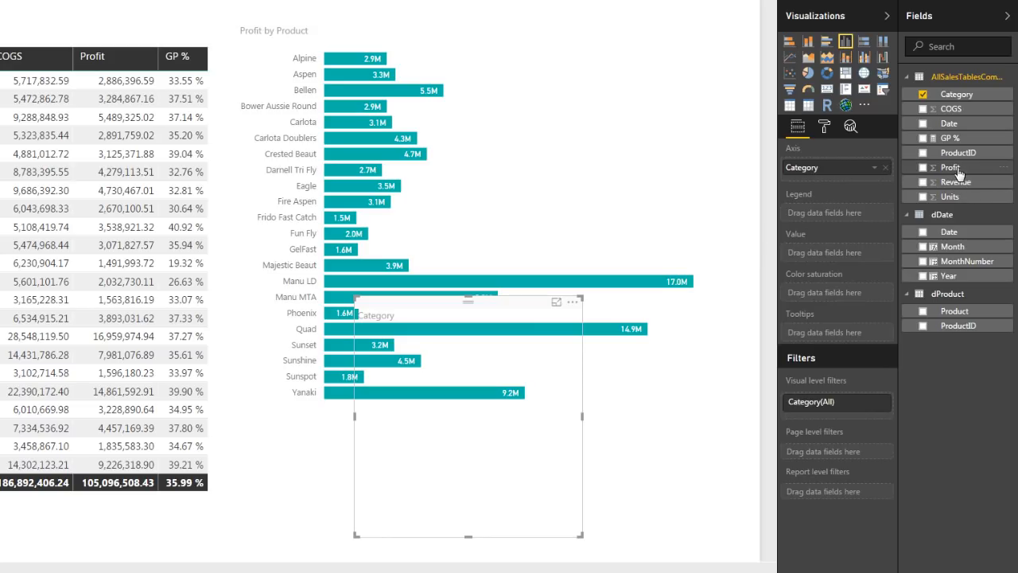
left_click_drag(957, 172, 865, 256)
Shorten the Profit by Category chart and widen it on both sides to fit beneath the Profit by Product chart.
left_click_drag(472, 319, 470, 442)
left_click(357, 481)
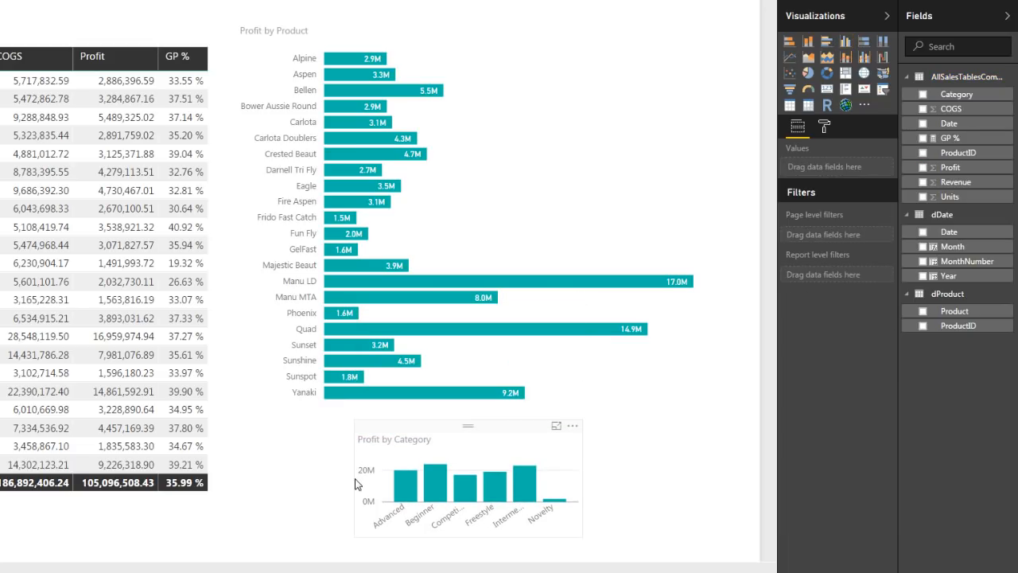
left_click(355, 483)
left_click_drag(354, 478, 256, 478)
left_click_drag(584, 477, 713, 476)
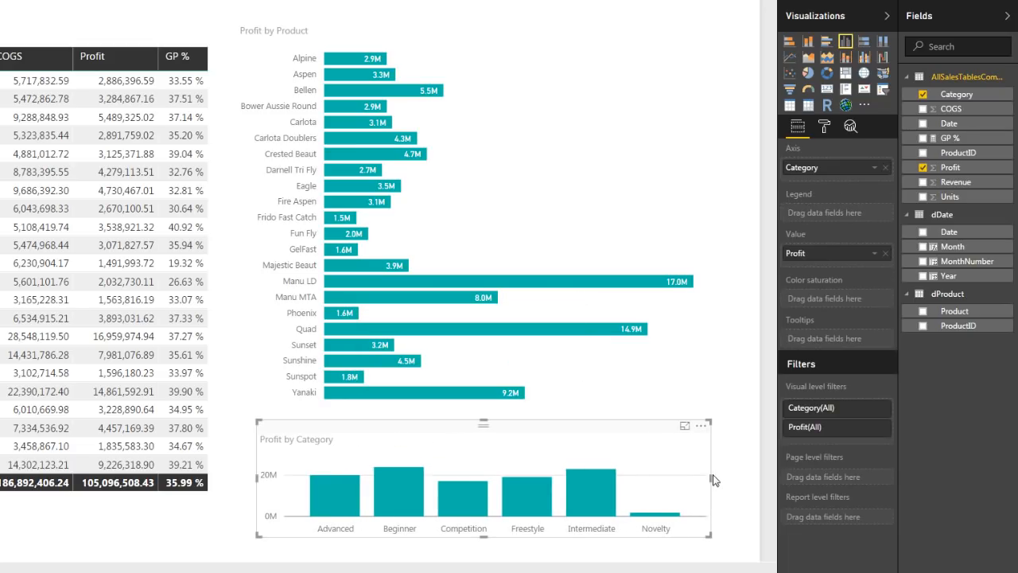
Turn on data labels for the Profit by Category chart and set their position to Inside End.
left_click(825, 128)
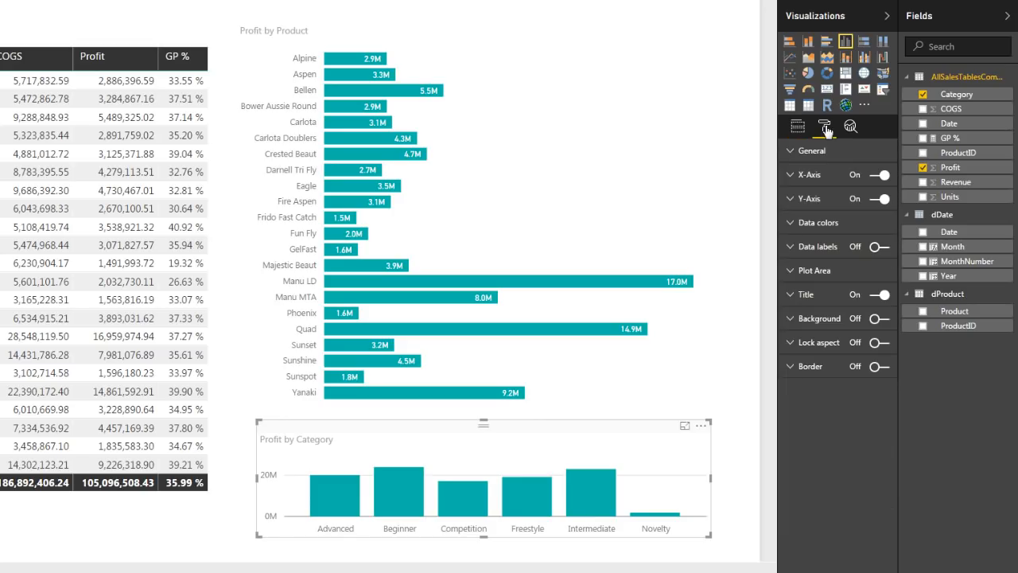
left_click(878, 248)
left_click(792, 248)
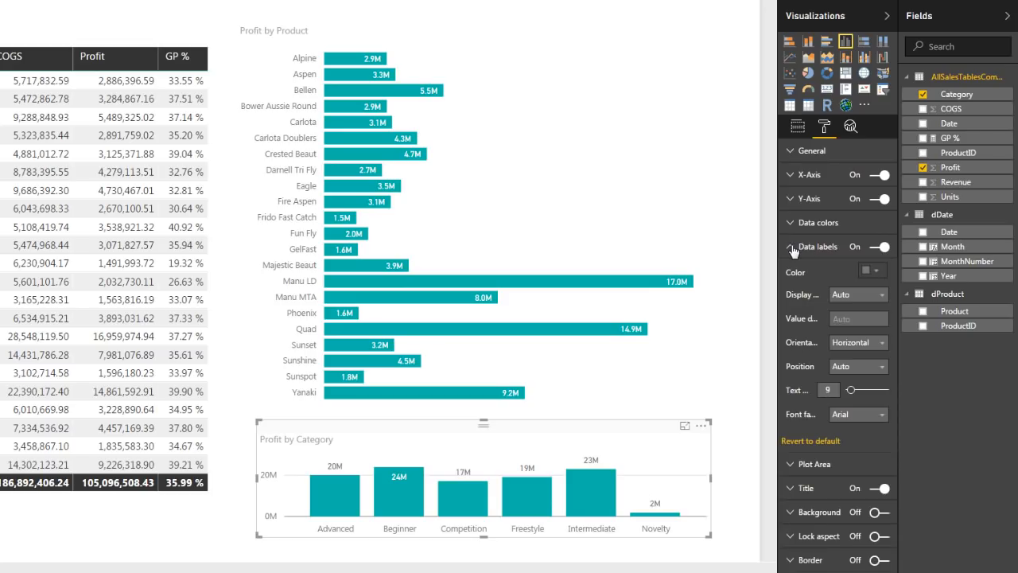
left_click(883, 367)
left_click(859, 404)
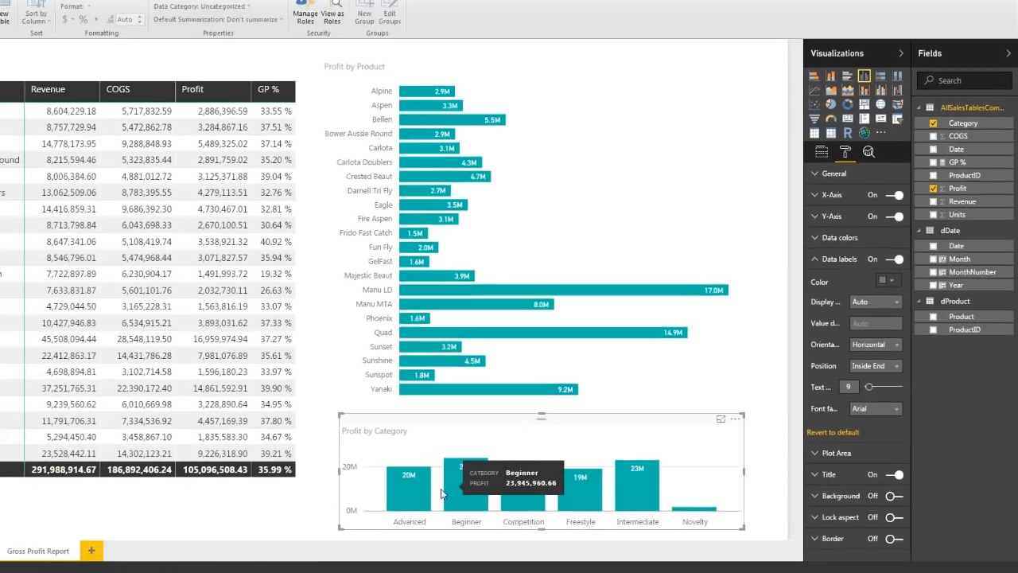
mouse_move(328, 515)
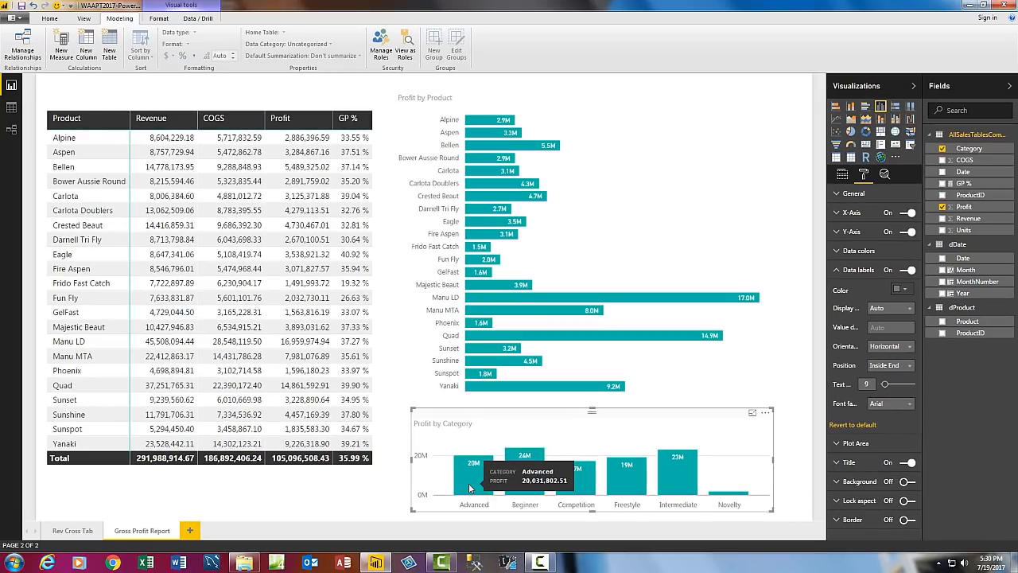
Test cross-filtering the report with the Advanced category column, and sort the Profit by Product chart by Profit.
left_click(468, 482)
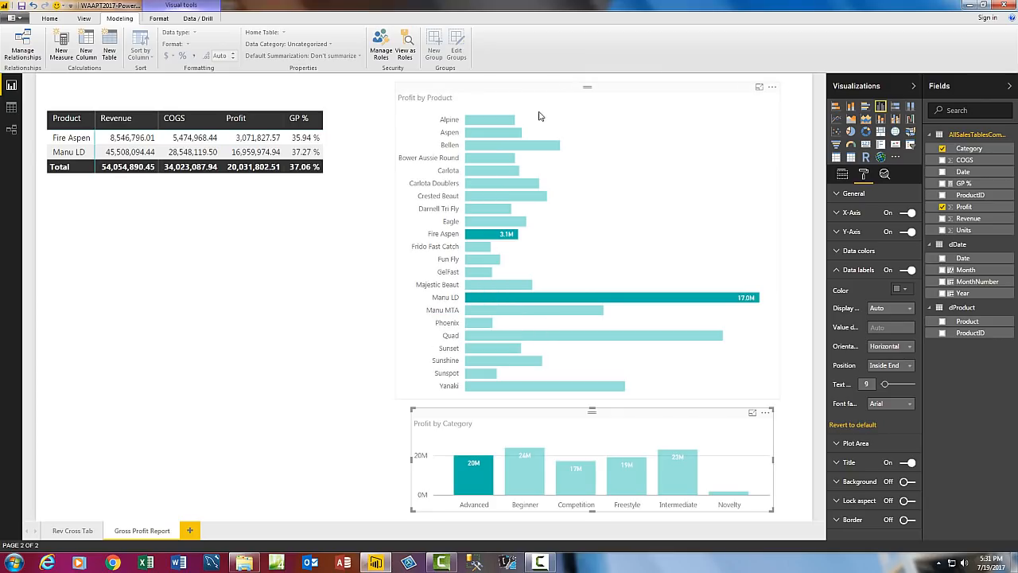
left_click(734, 349)
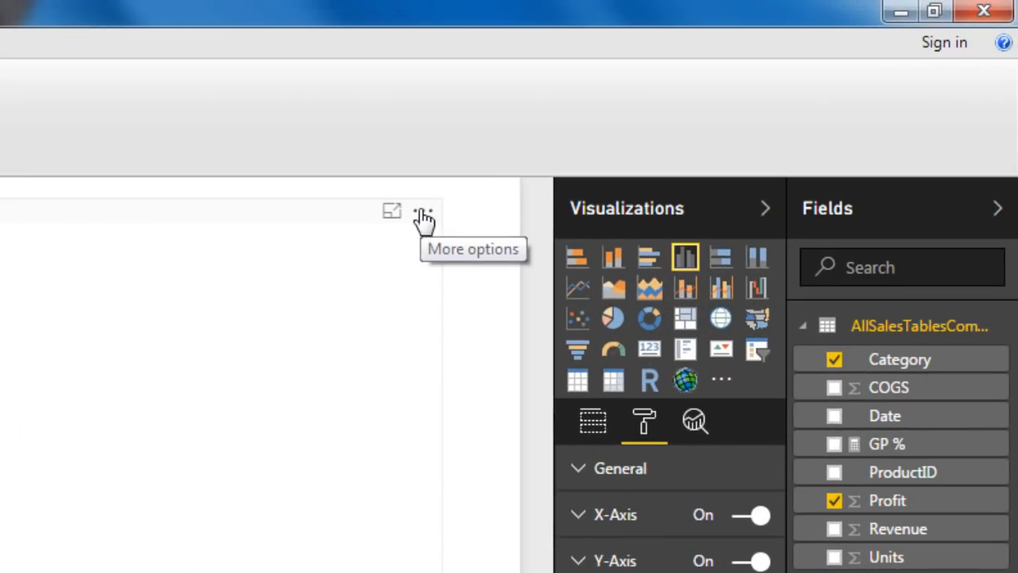
left_click(424, 216)
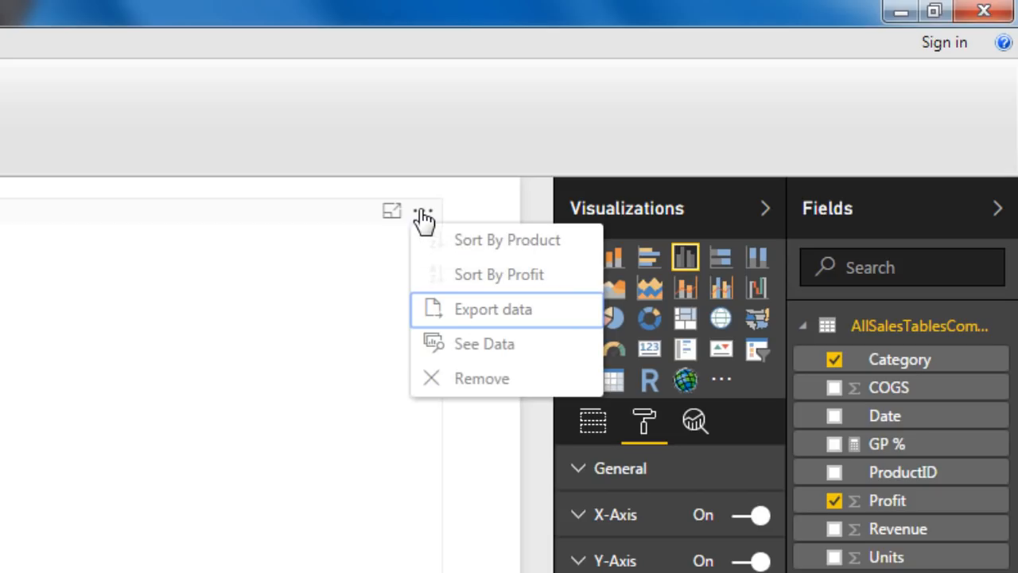
left_click(474, 275)
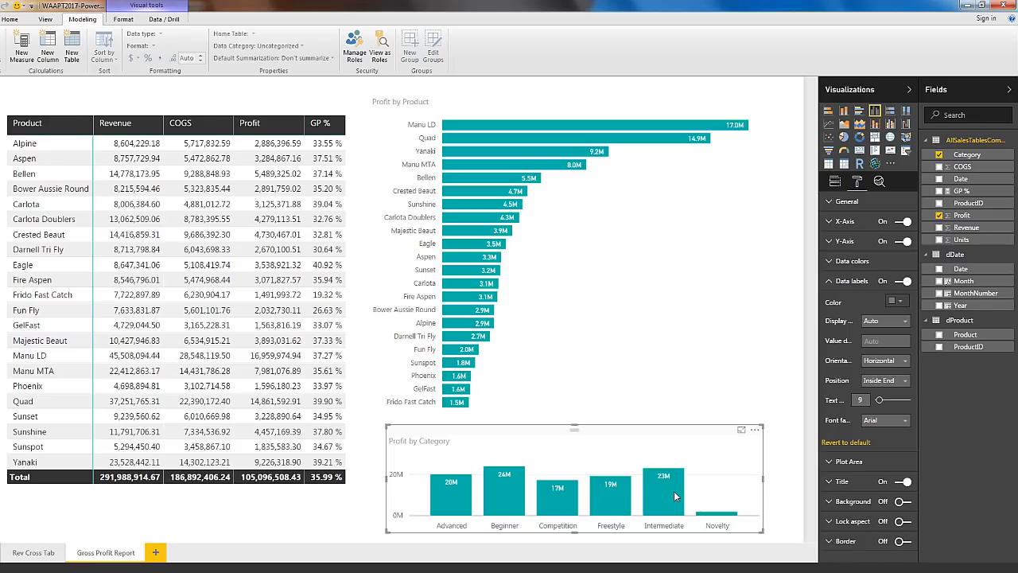
Select the gross profit matrix and show the fields it is built from.
left_click(597, 508)
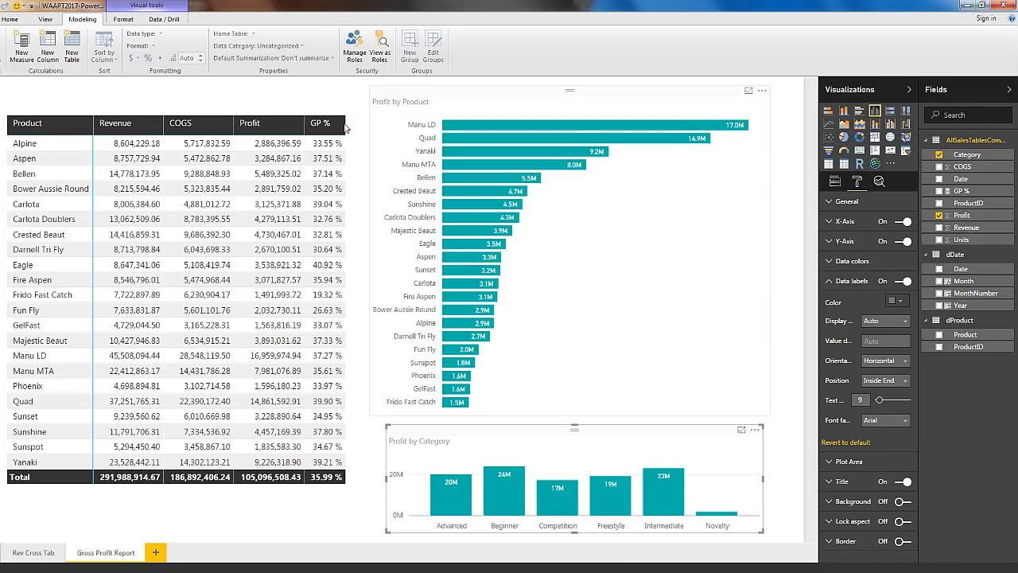
left_click(303, 115)
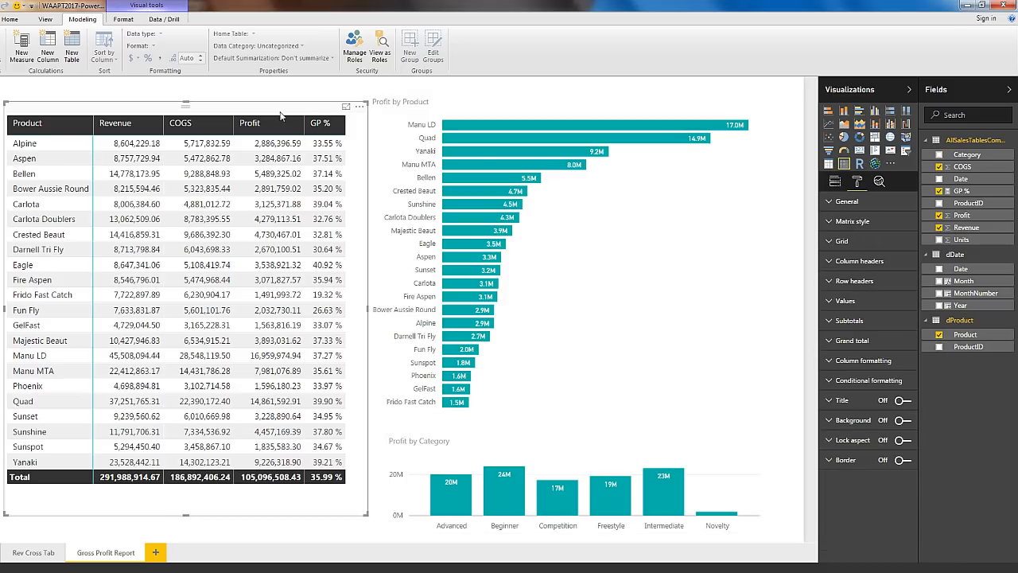
left_click(834, 181)
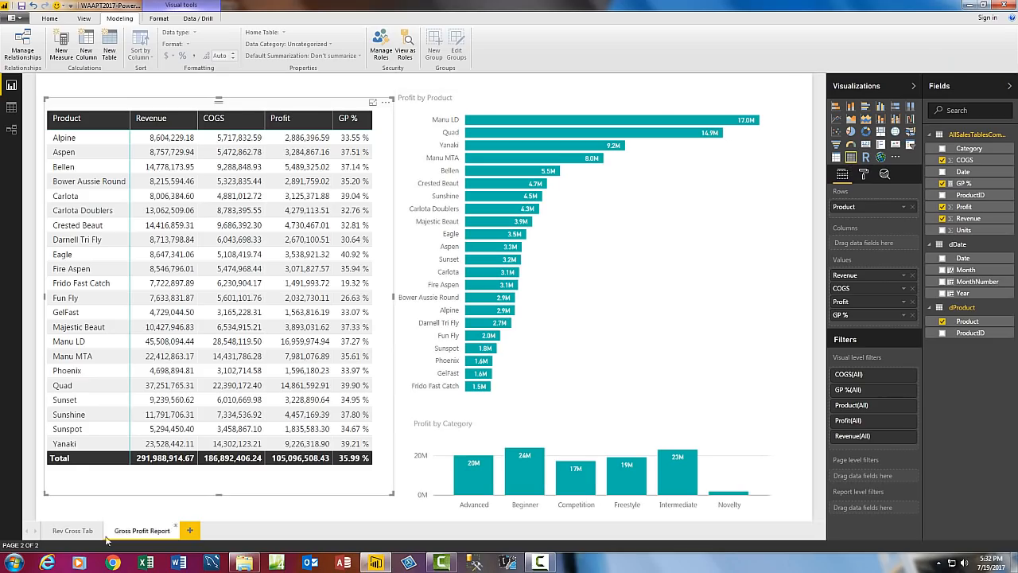
On the Rev Cross Tab page, highlight GelFast's 2017 revenue and its total revenue, and clear the highlight.
left_click(75, 531)
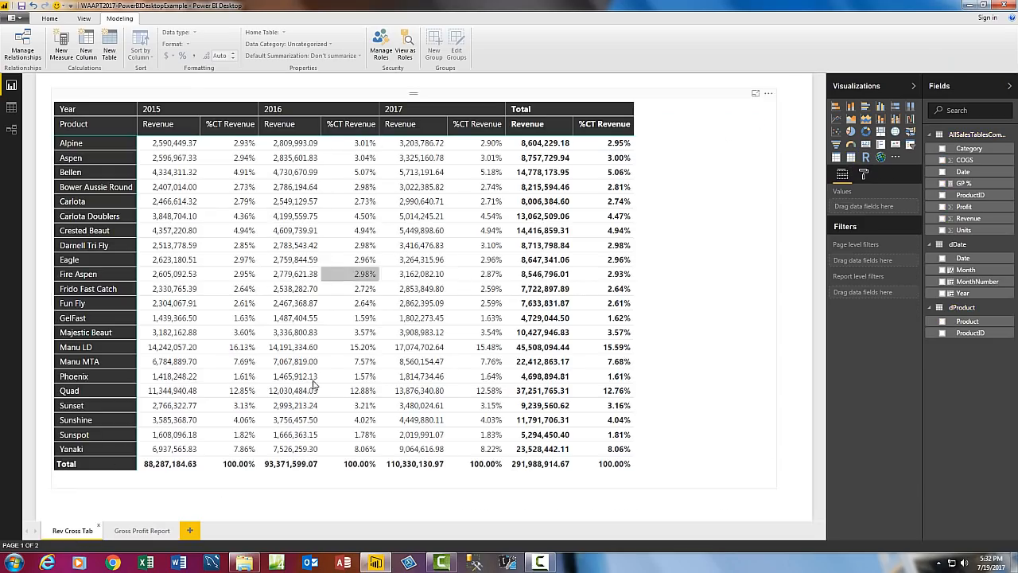
left_click(418, 319)
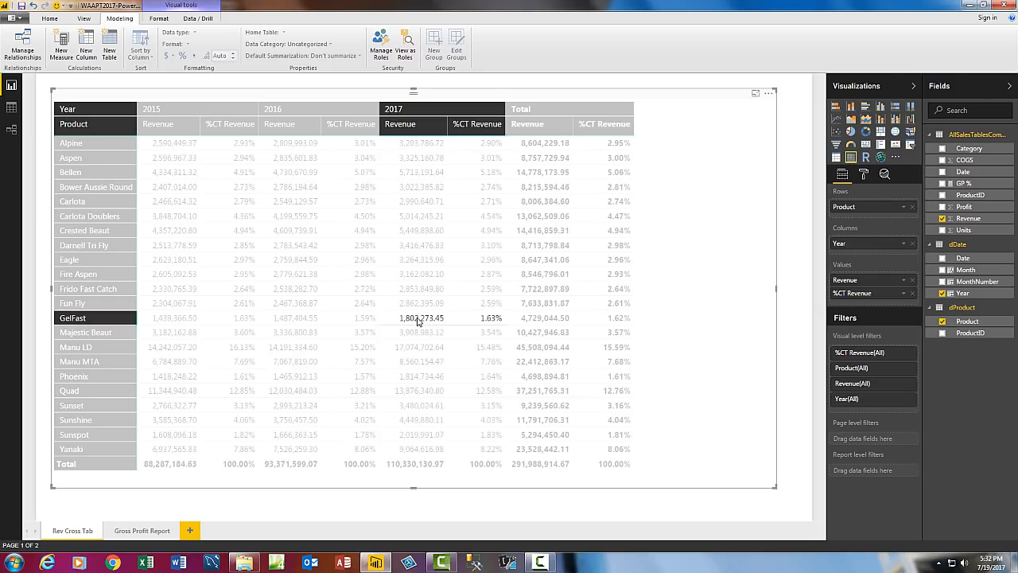
left_click(541, 320)
left_click(629, 320)
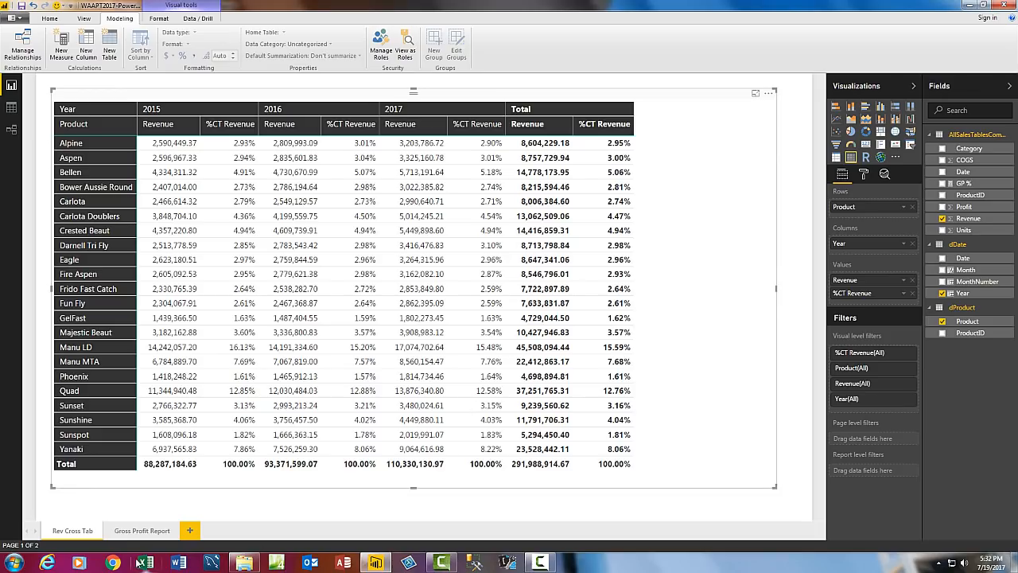
On the Gross Profit Report page, cross-filter the visuals by the Beginner category and clear the filter.
left_click(141, 530)
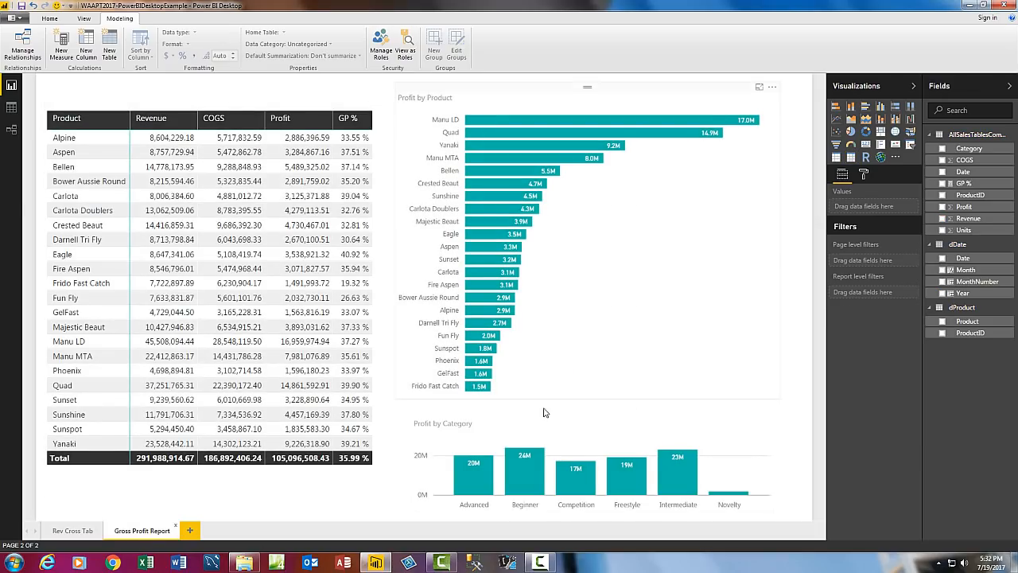
left_click(528, 473)
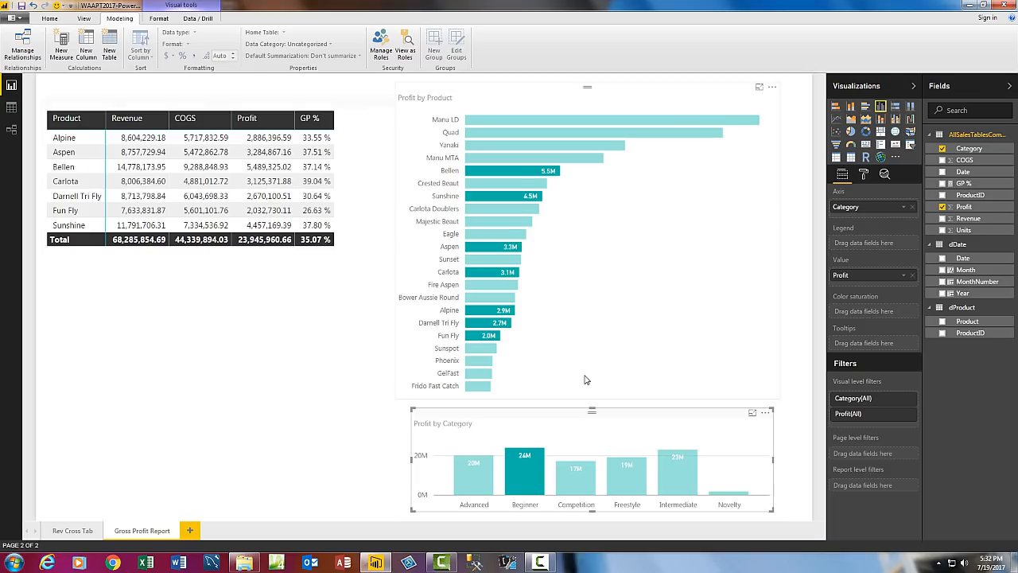
left_click(685, 439)
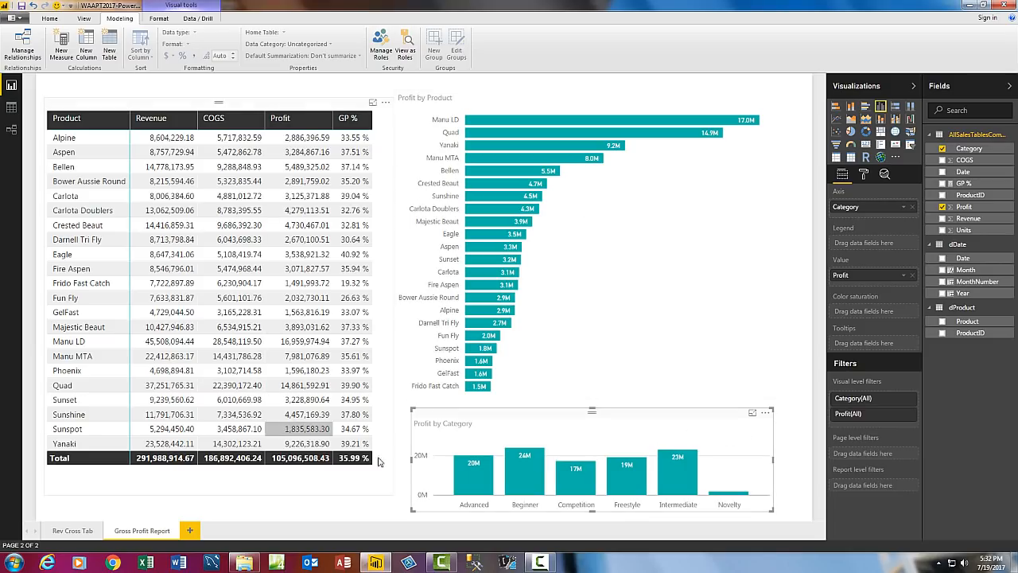
Return to the Rev Cross Tab page and check the Start folder inside WAATP2017-Power-BI-Desktop-TextFiles in Windows Explorer.
left_click(68, 531)
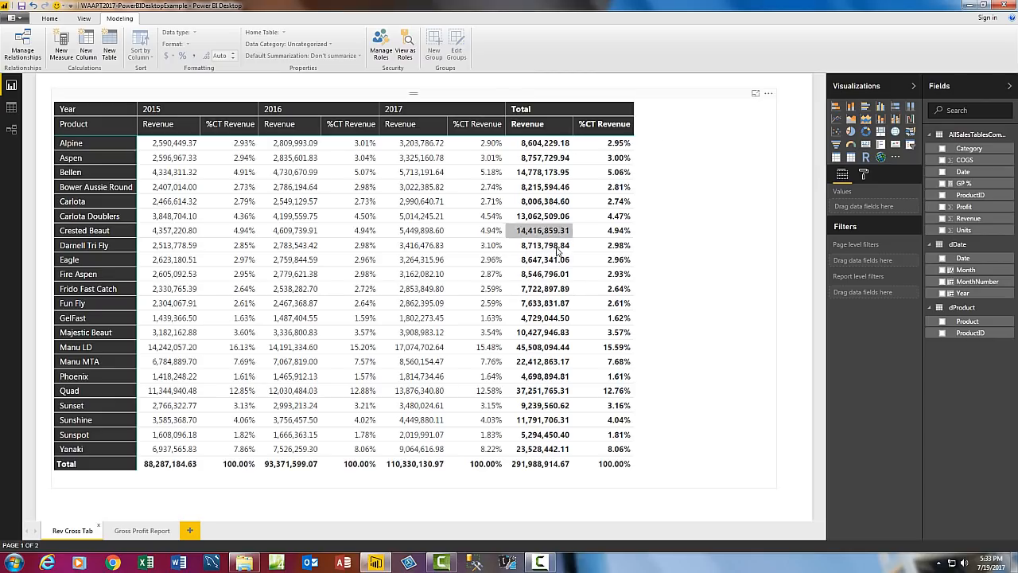
left_click(245, 563)
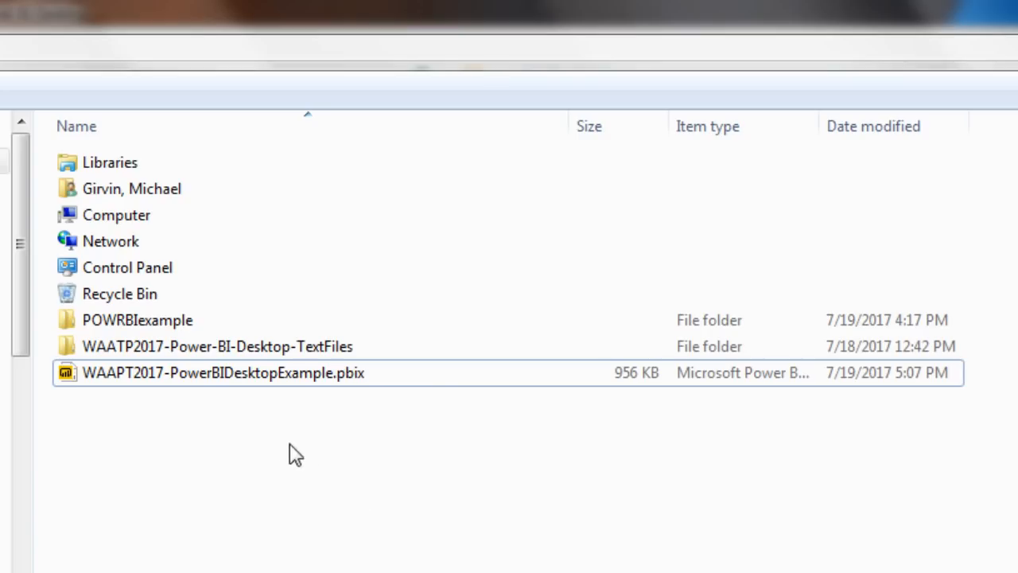
double_click(199, 358)
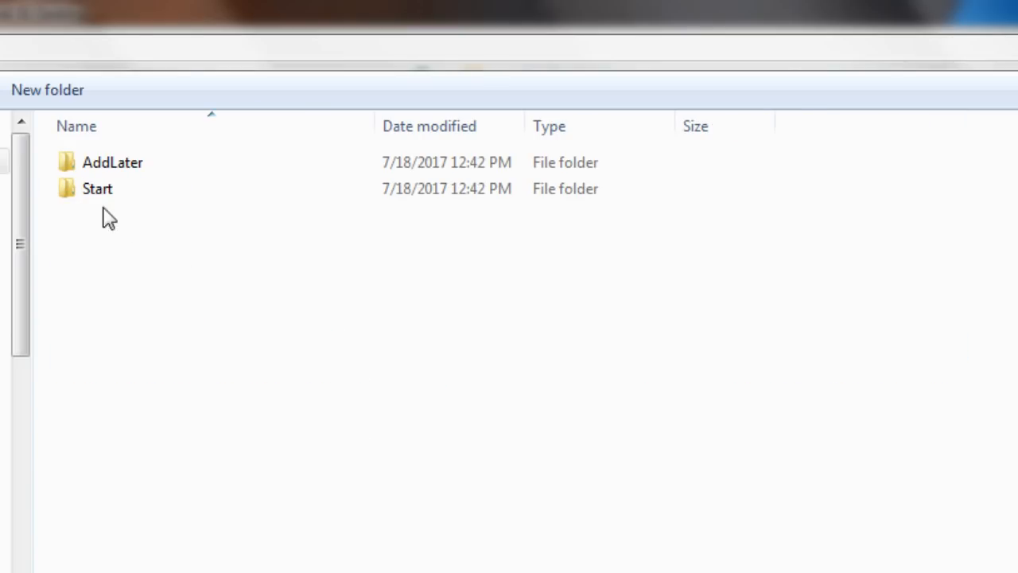
double_click(101, 204)
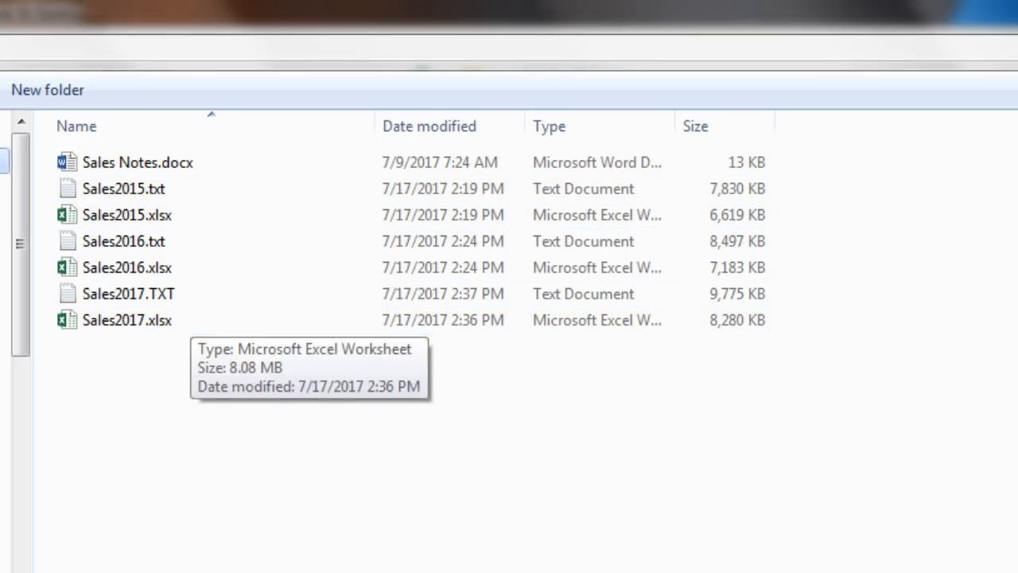
key("alt+Left")
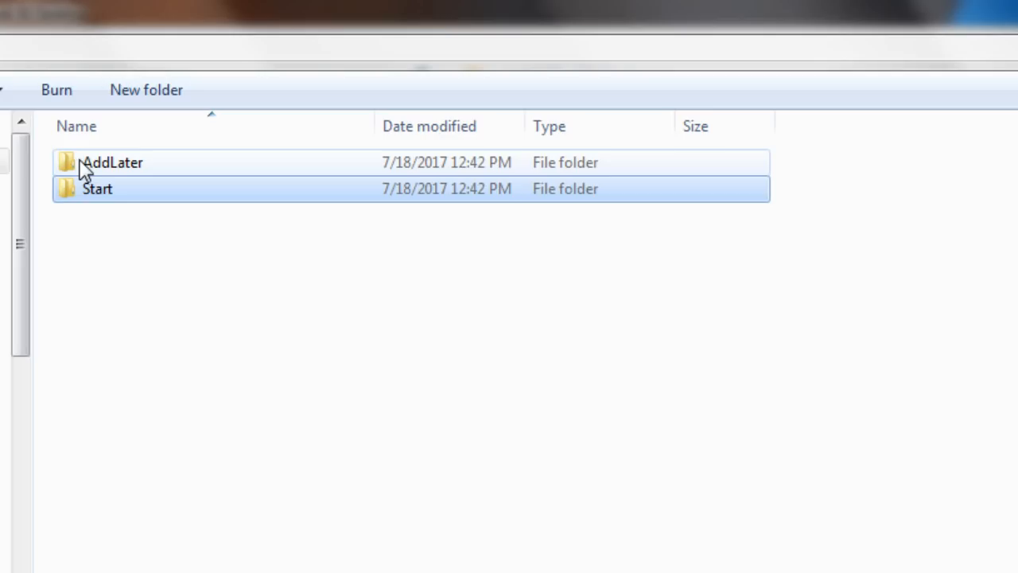
Copy Sales2018.txt and Sales2019.txt from the AddLater folder.
double_click(85, 169)
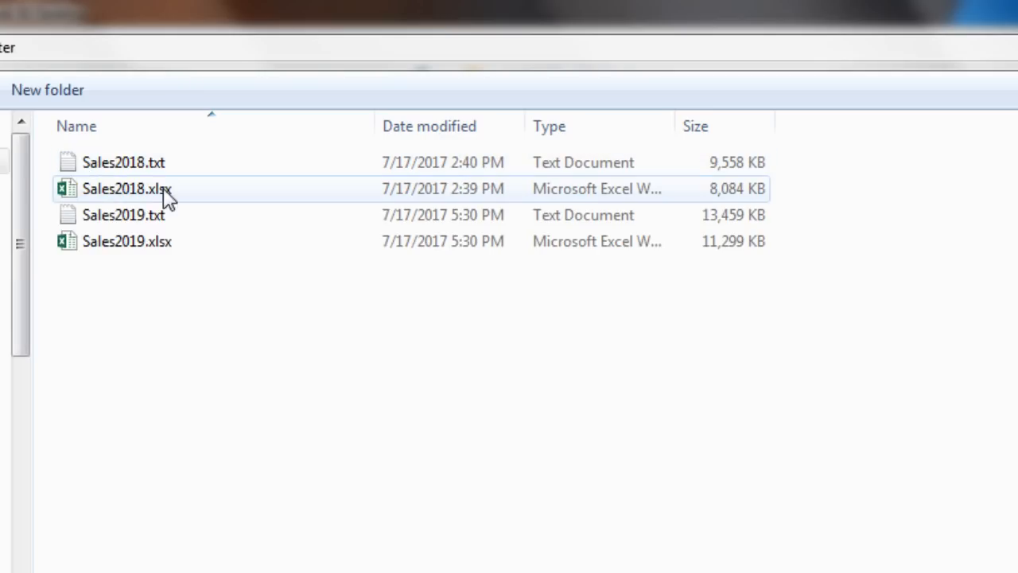
left_click(100, 167)
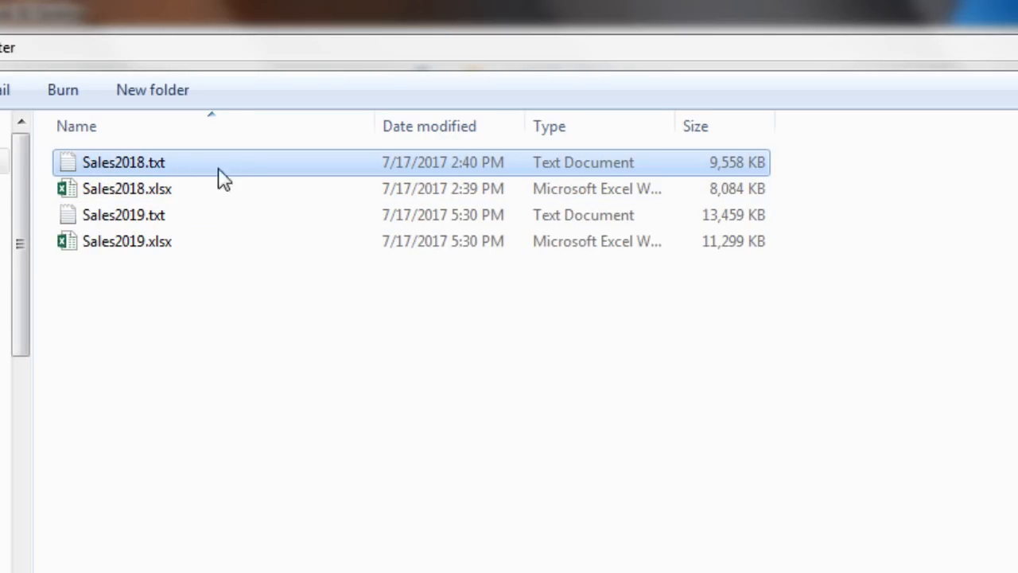
left_click(146, 217, "ctrl")
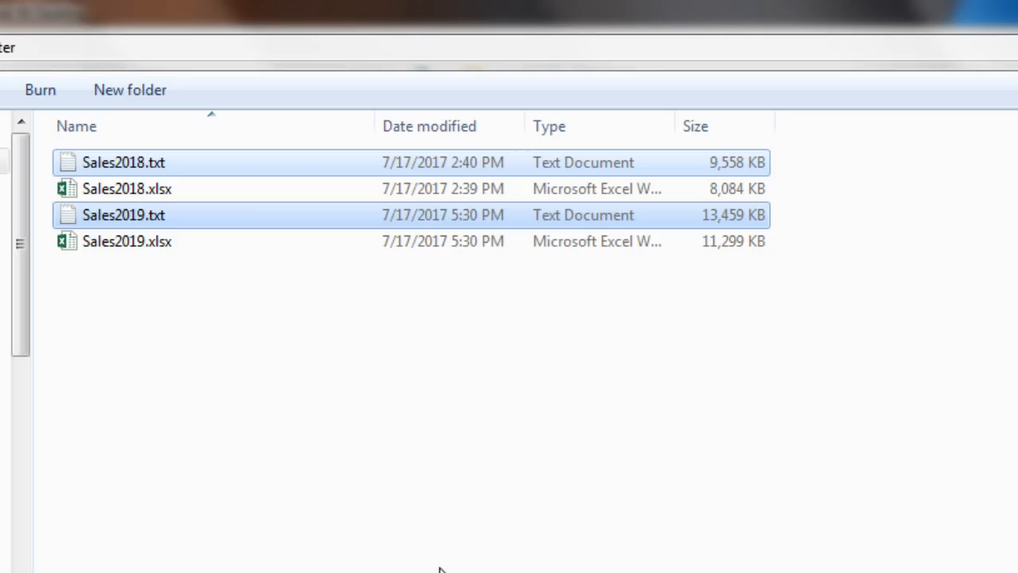
key("ctrl+c")
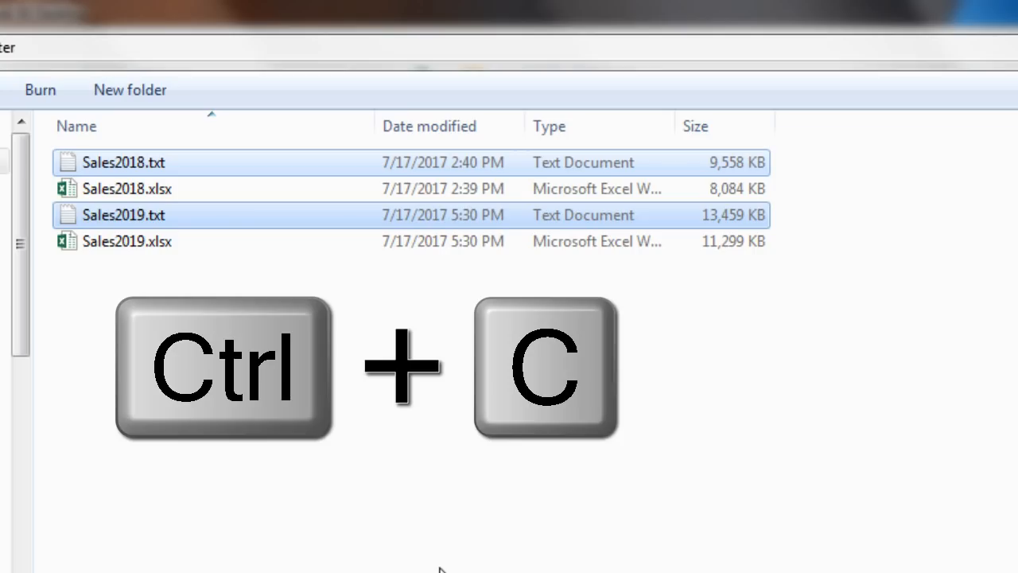
Paste the two copied text files into the Start folder and go back to its parent folder.
key("alt+Left")
left_click(96, 191)
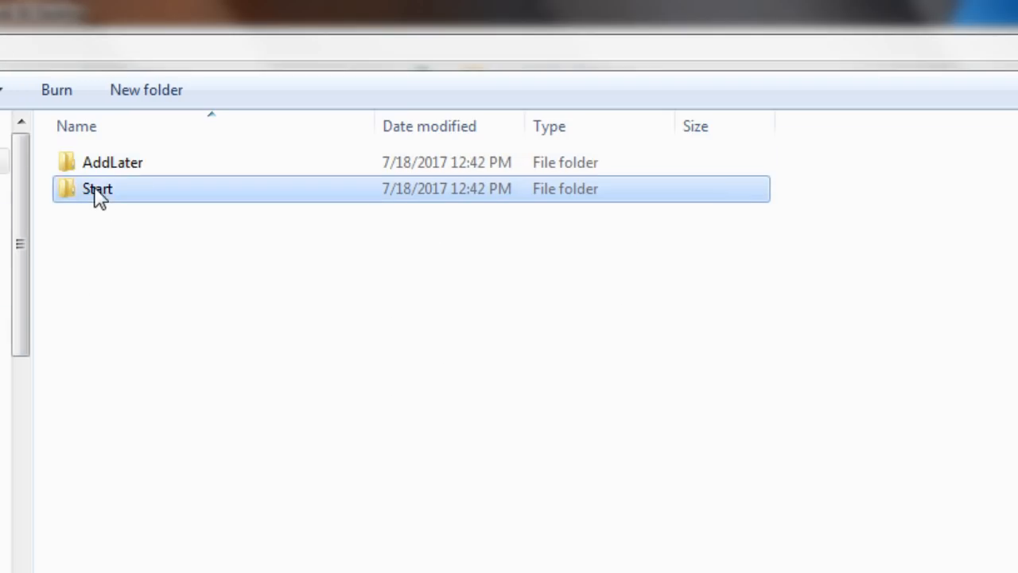
double_click(97, 191)
key("ctrl+v")
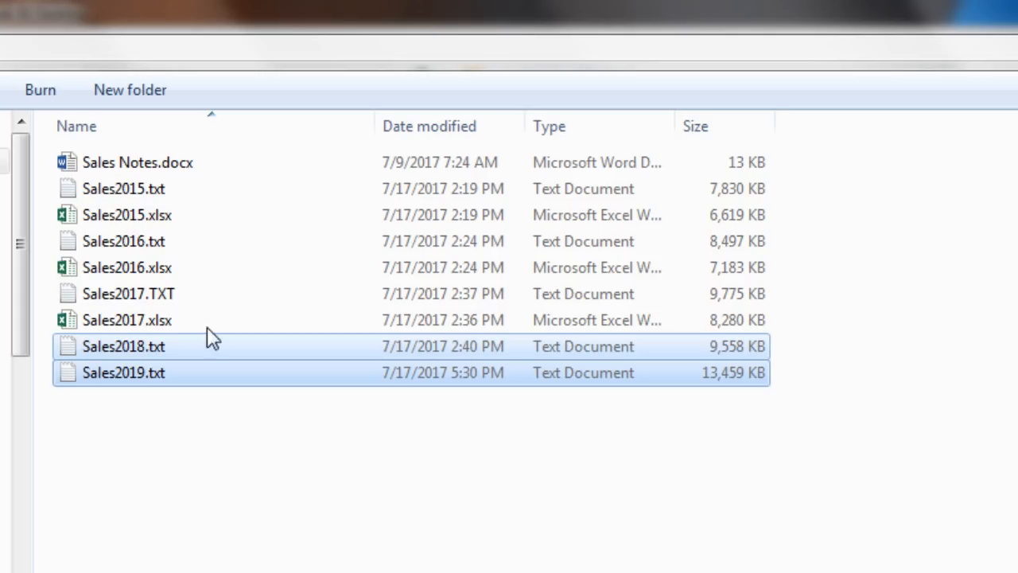
key("alt+Left")
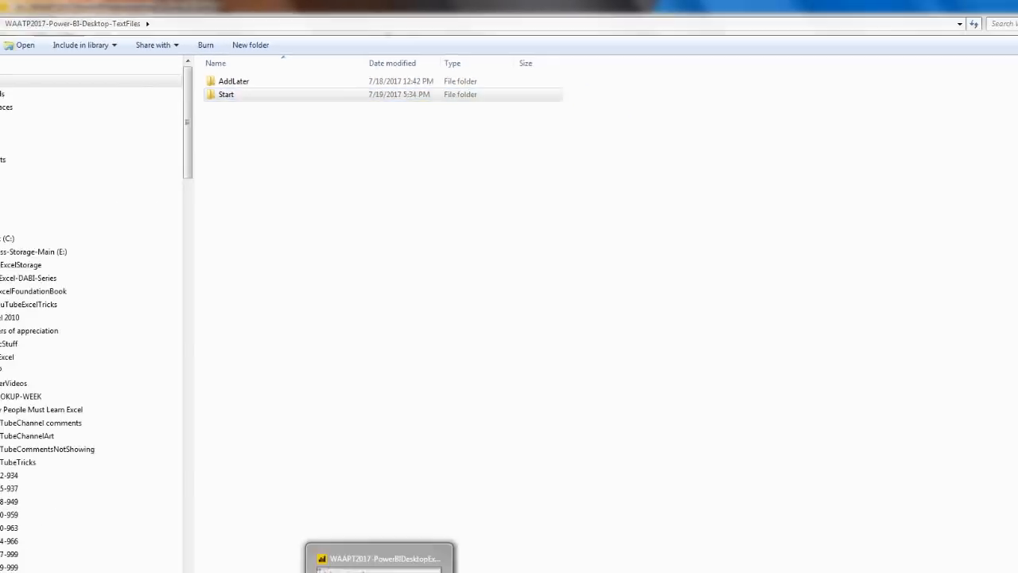
Switch back to Power BI Desktop and refresh the report data.
left_click(377, 564)
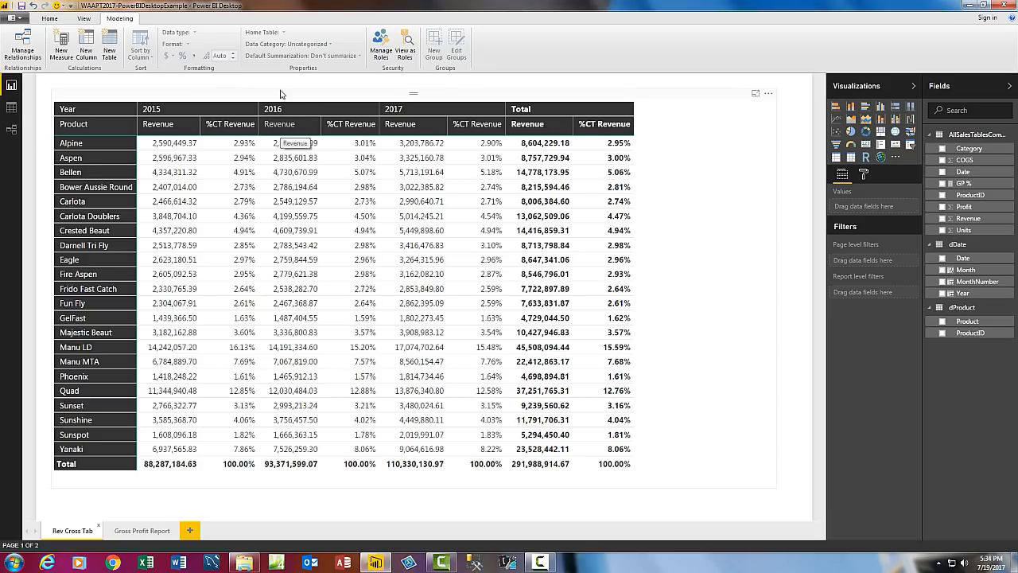
left_click(49, 17)
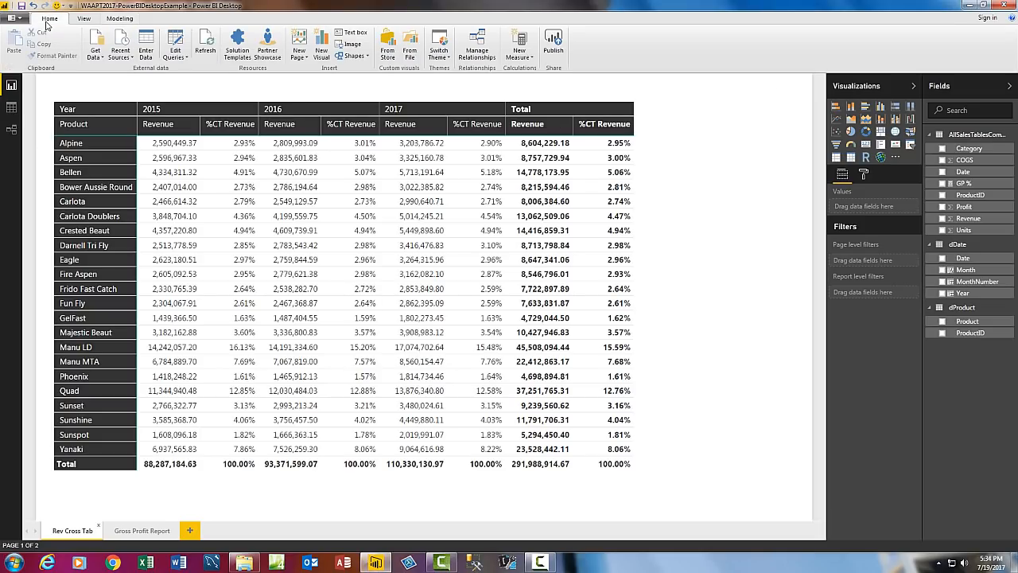
left_click(206, 48)
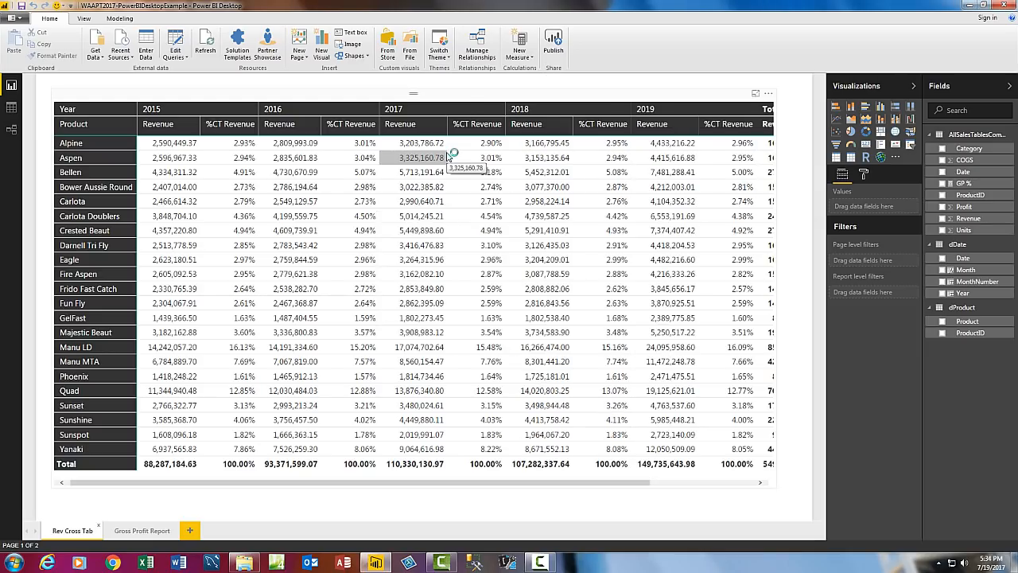
Move the revenue matrix slightly toward the page's left edge and enlarge it from its lower-right corner.
left_click(495, 100)
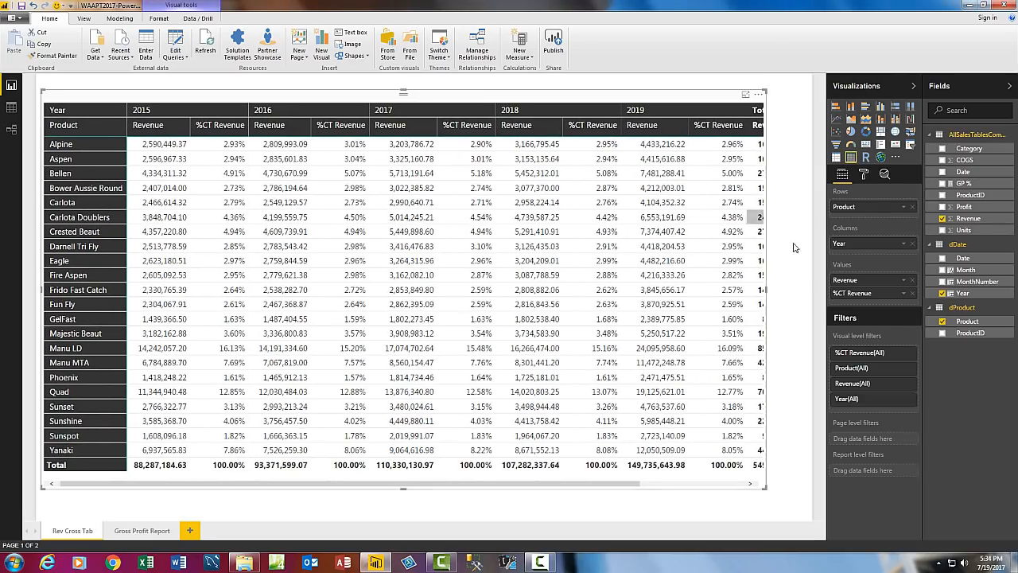
left_click_drag(766, 488, 799, 501)
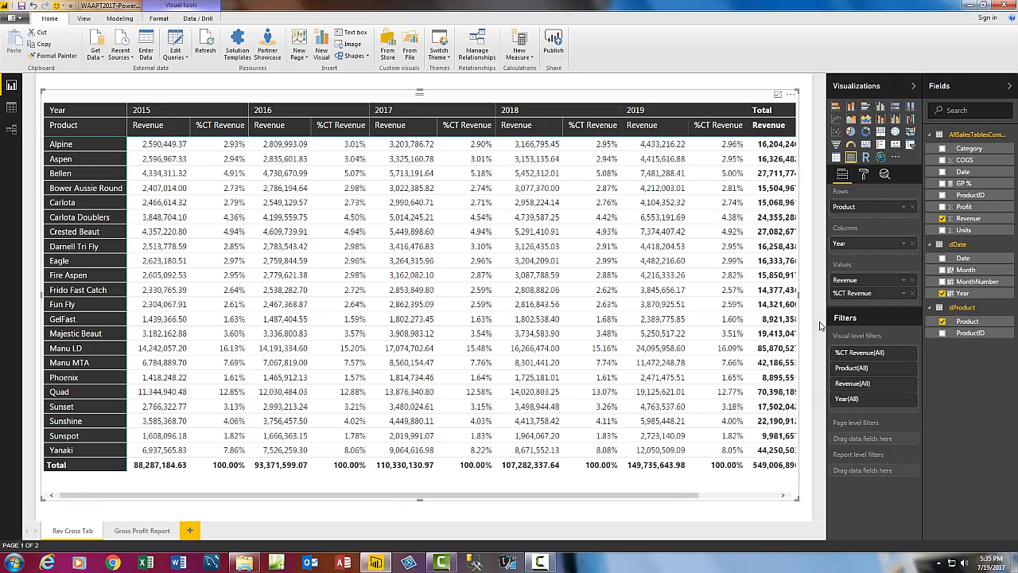
Reduce the revenue matrix's grid text size to 9 and finally to 8, and highlight Fun Fly's total revenue.
left_click(865, 174)
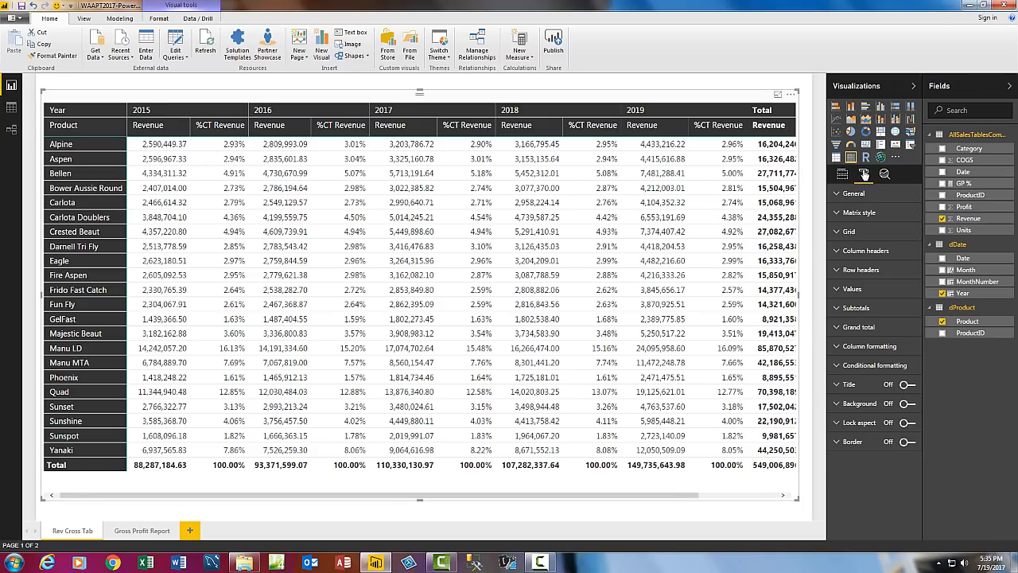
left_click(844, 231)
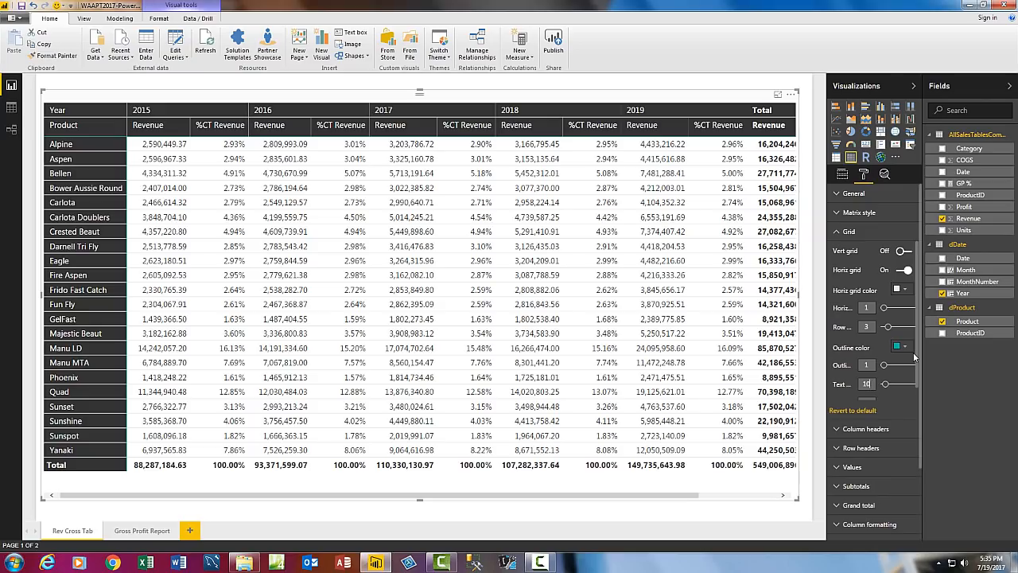
key("BackSpace")
key("BackSpace")
type("9")
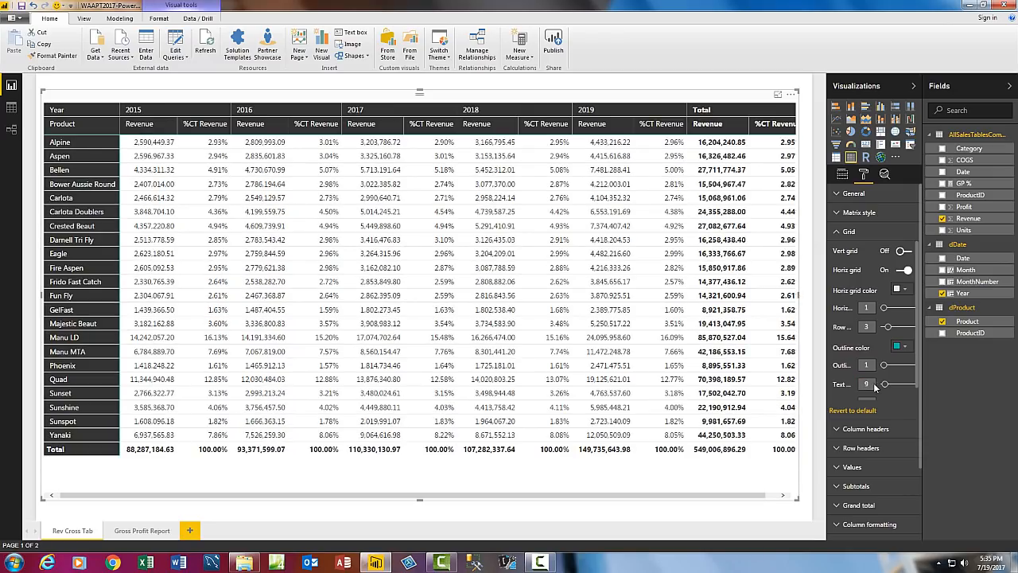
key("BackSpace")
type("8")
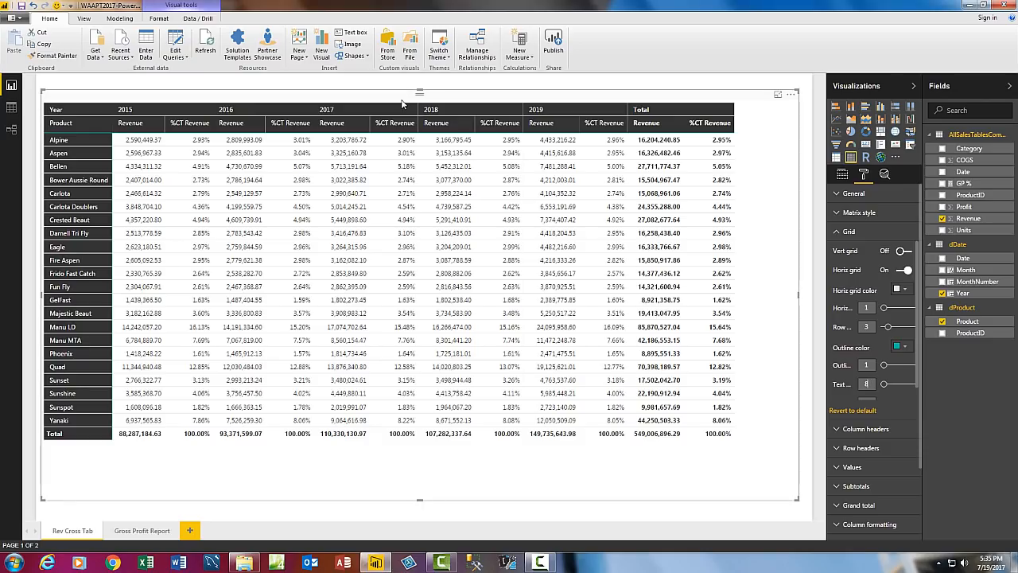
left_click(659, 288)
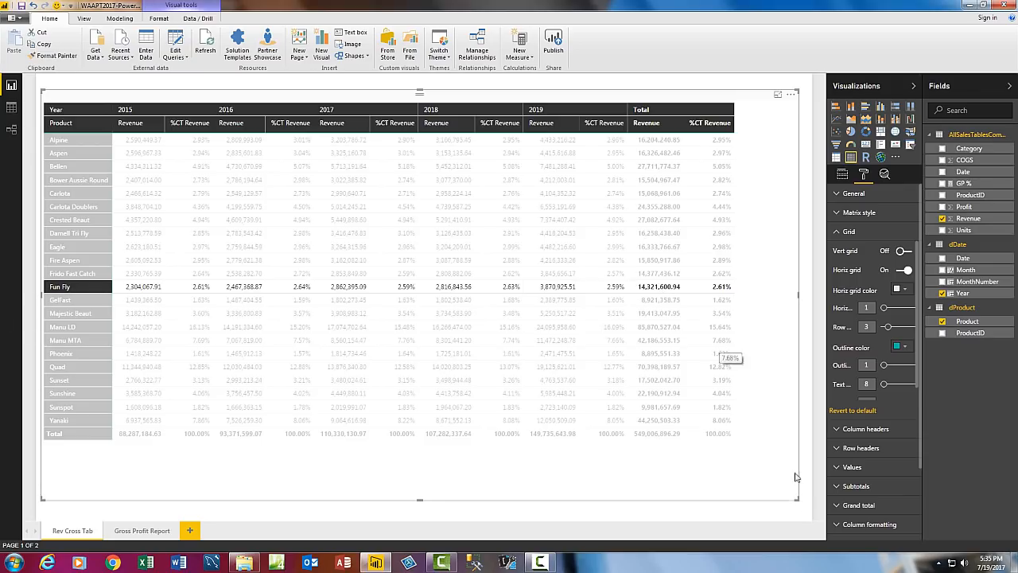
Clear the Fun Fly highlight in the revenue matrix and sort the Gross Profit Report's Profit by Category chart by profit.
left_click(746, 470)
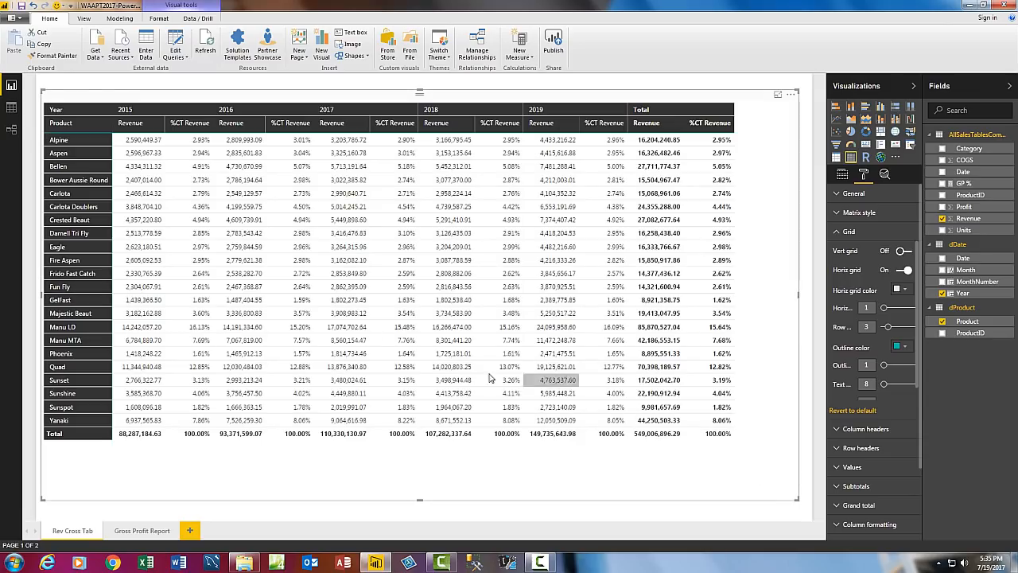
left_click(141, 531)
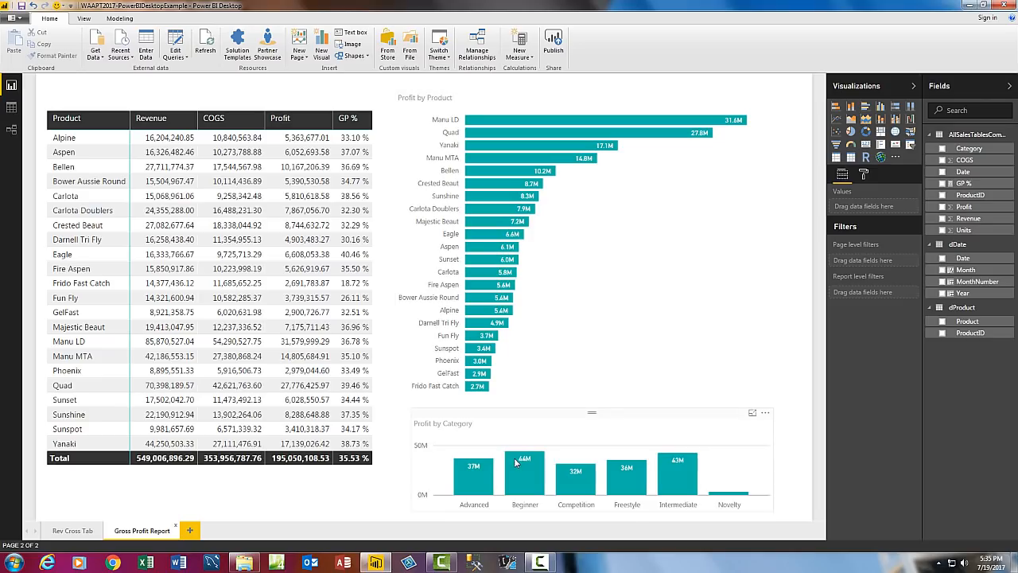
left_click(765, 414)
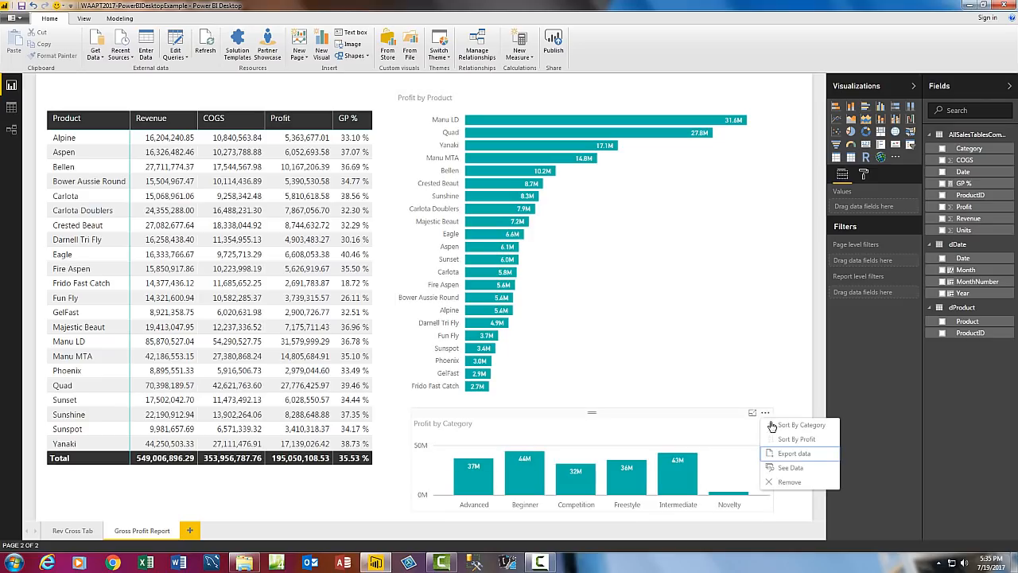
left_click(784, 440)
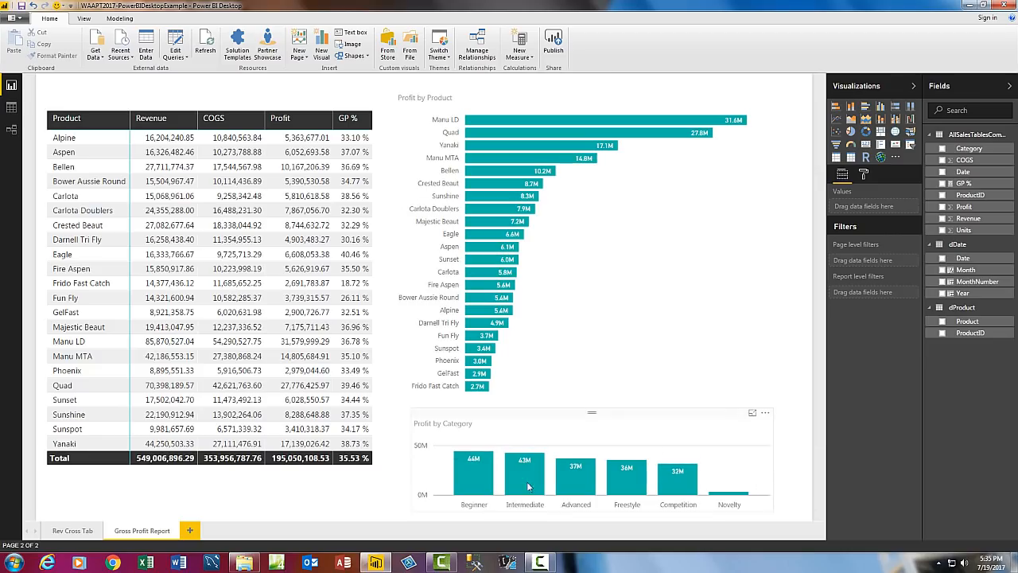
Cross-filter the Gross Profit Report by the Beginner category, check that column's profit details, and clear the selection.
left_click(474, 490)
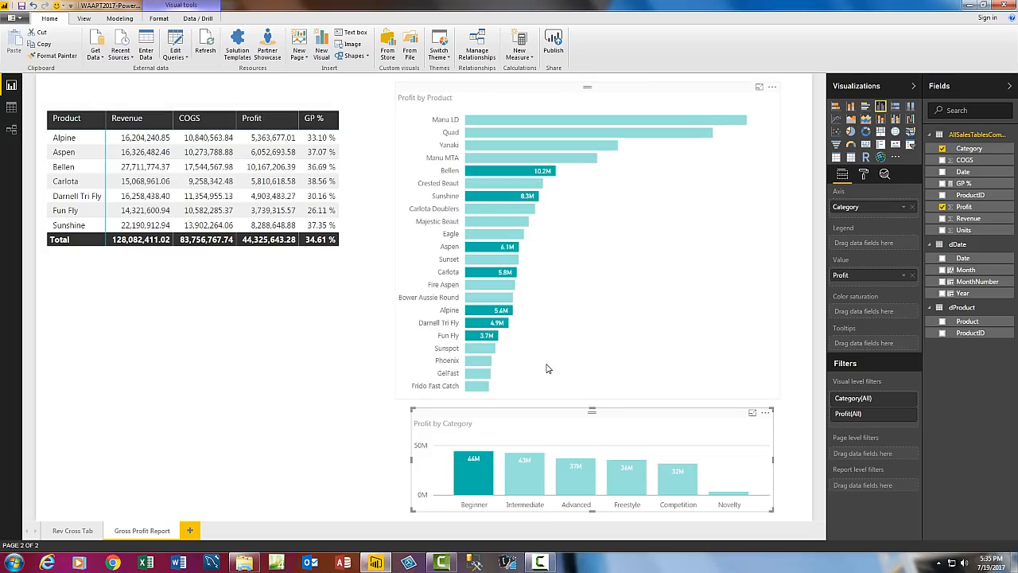
mouse_move(478, 465)
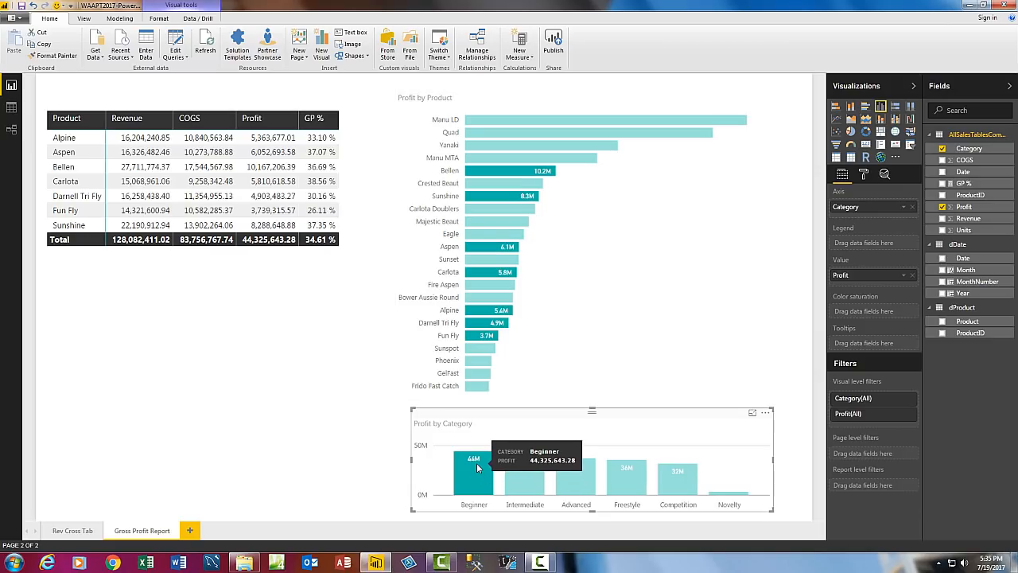
left_click(673, 440)
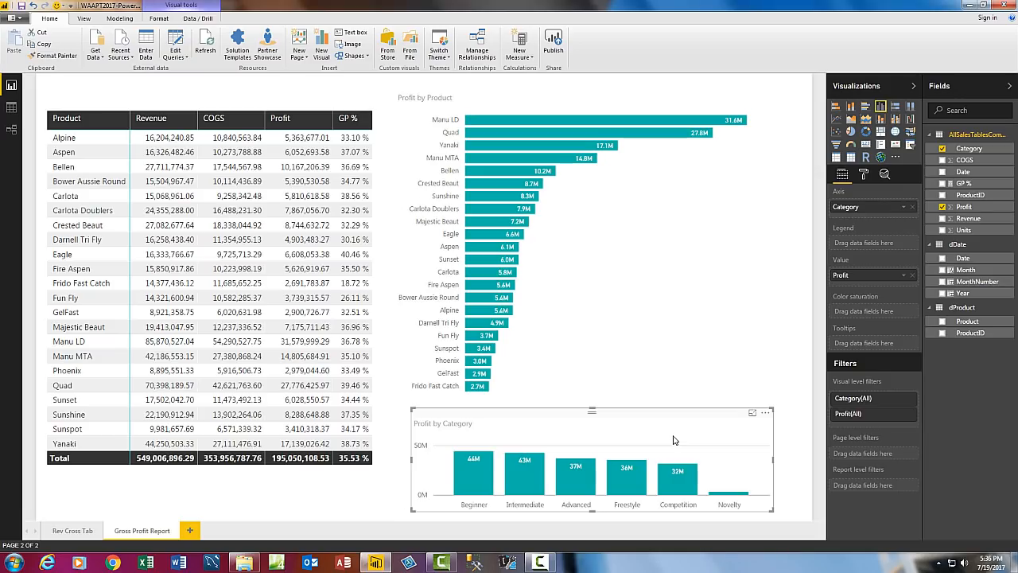
left_click(104, 61)
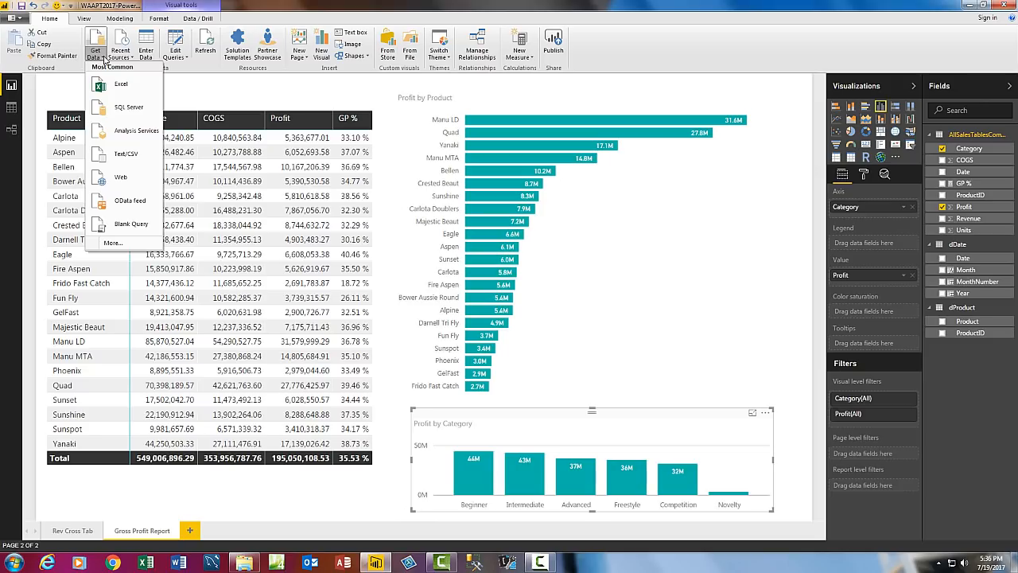
left_click(124, 89)
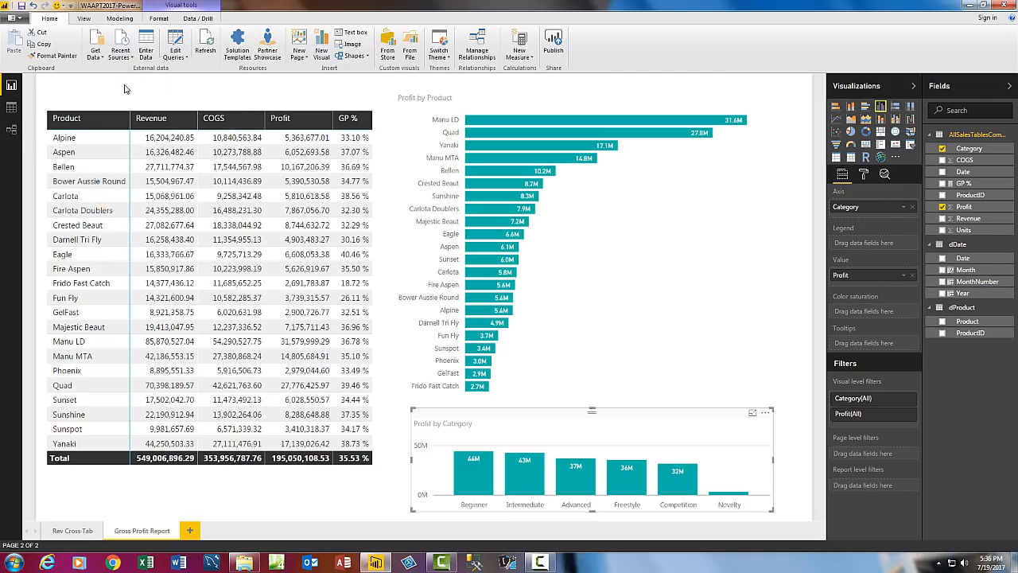
left_click(119, 18)
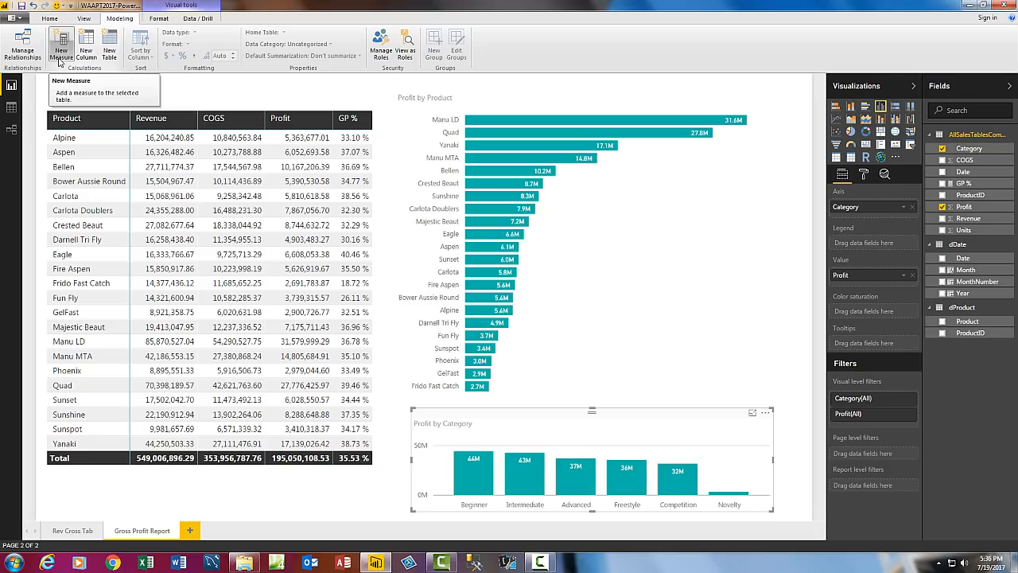
Examine the combined sales table's data and the relationships between the tables, and return to the Gross Profit Report.
left_click(11, 108)
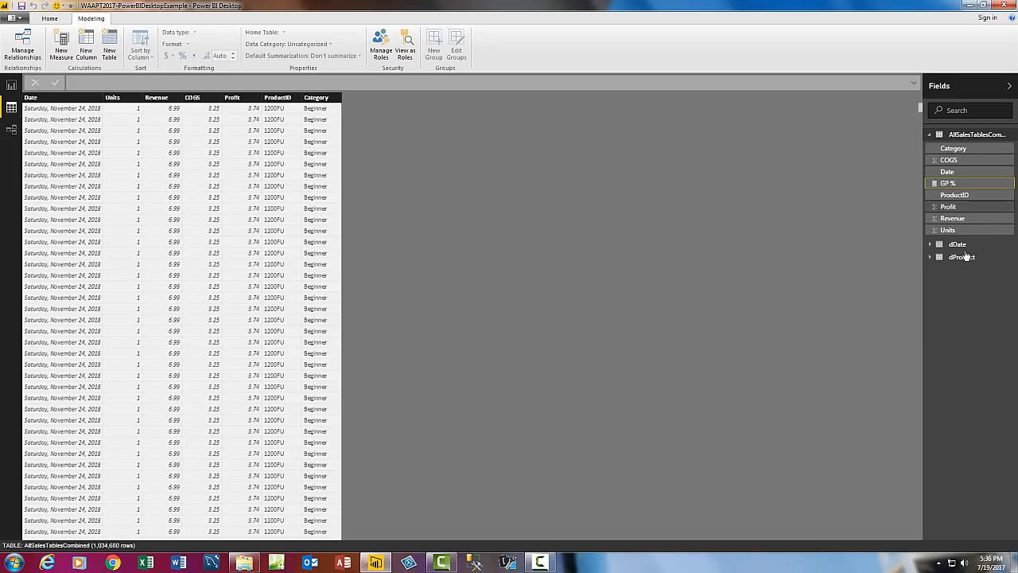
left_click(11, 130)
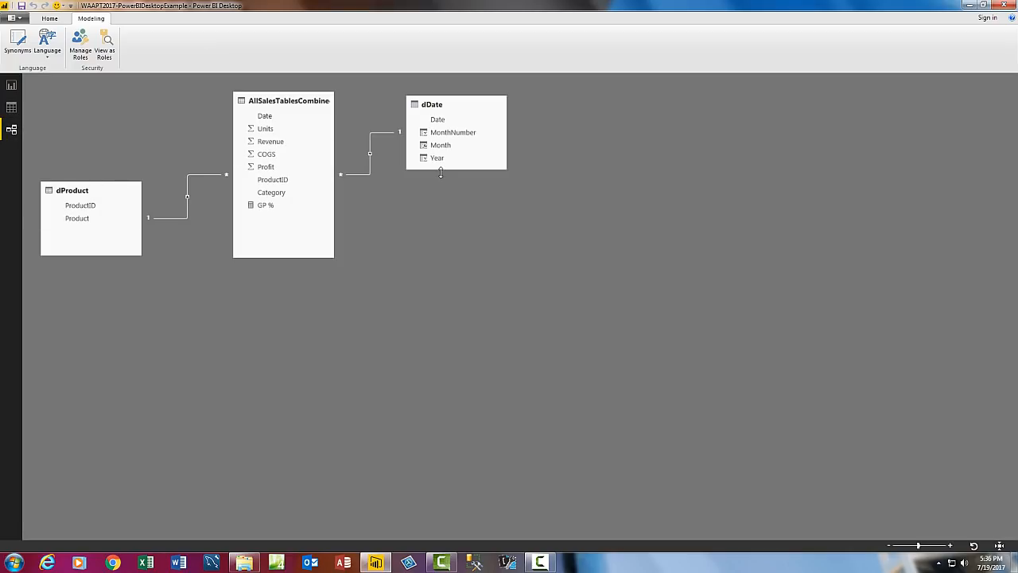
left_click(11, 86)
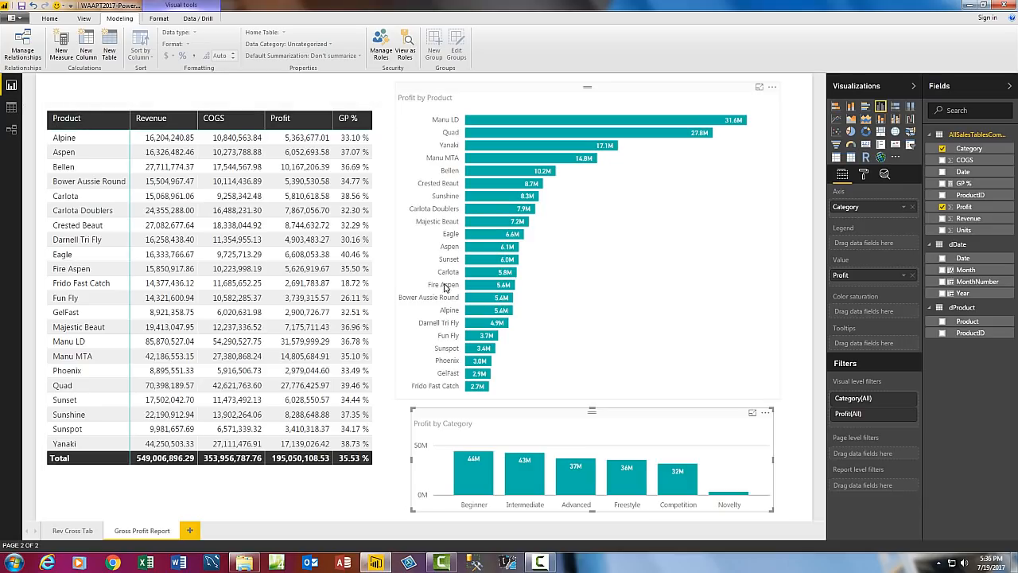